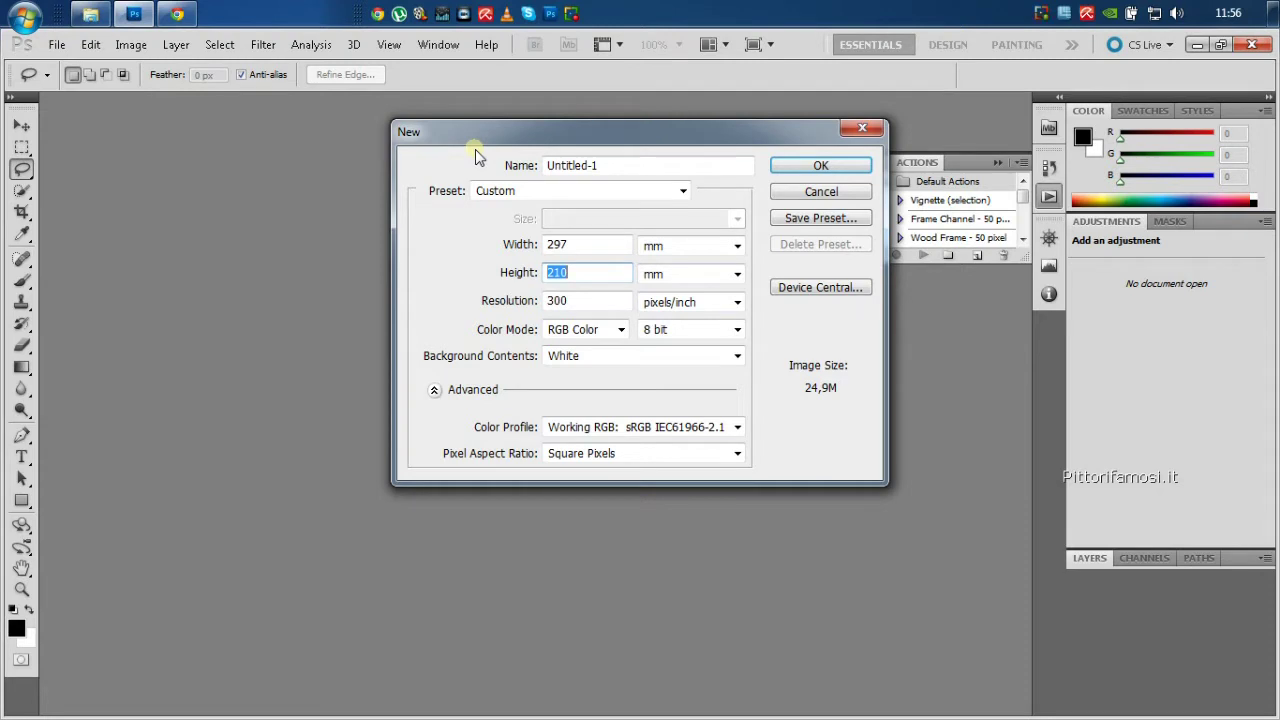
Create a Custom 297 × 210 mm document at 300 pixels/inch, RGB 8 bit, white background.
{"action": "left_click_drag", "start_coordinate": [660, 130], "coordinate": [475, 167]}
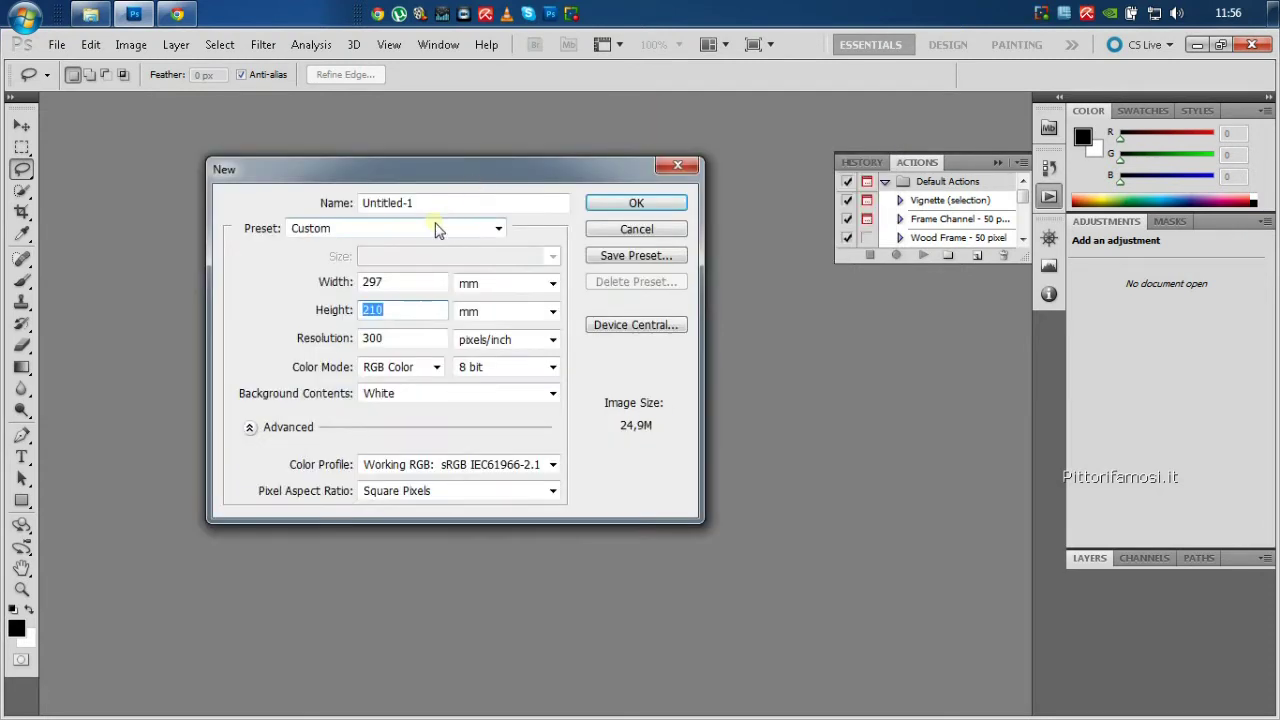
{"action": "left_click", "coordinate": [497, 229]}
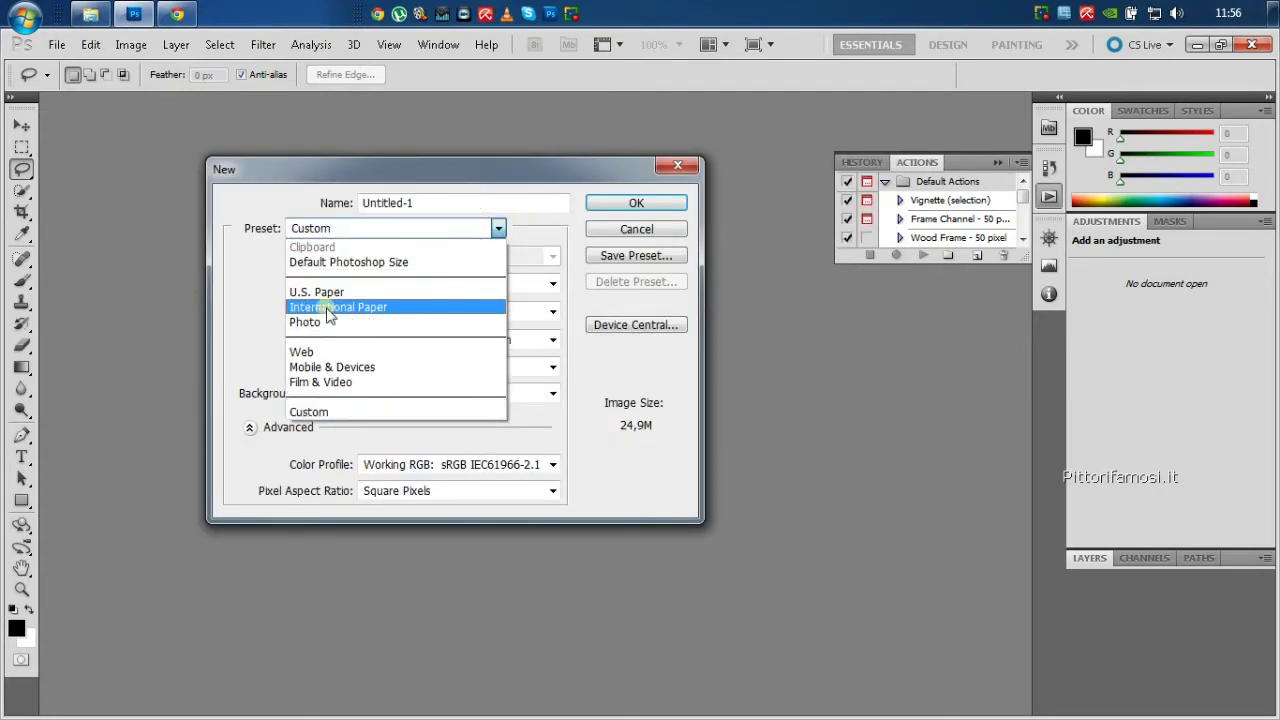
{"action": "left_click", "coordinate": [533, 227]}
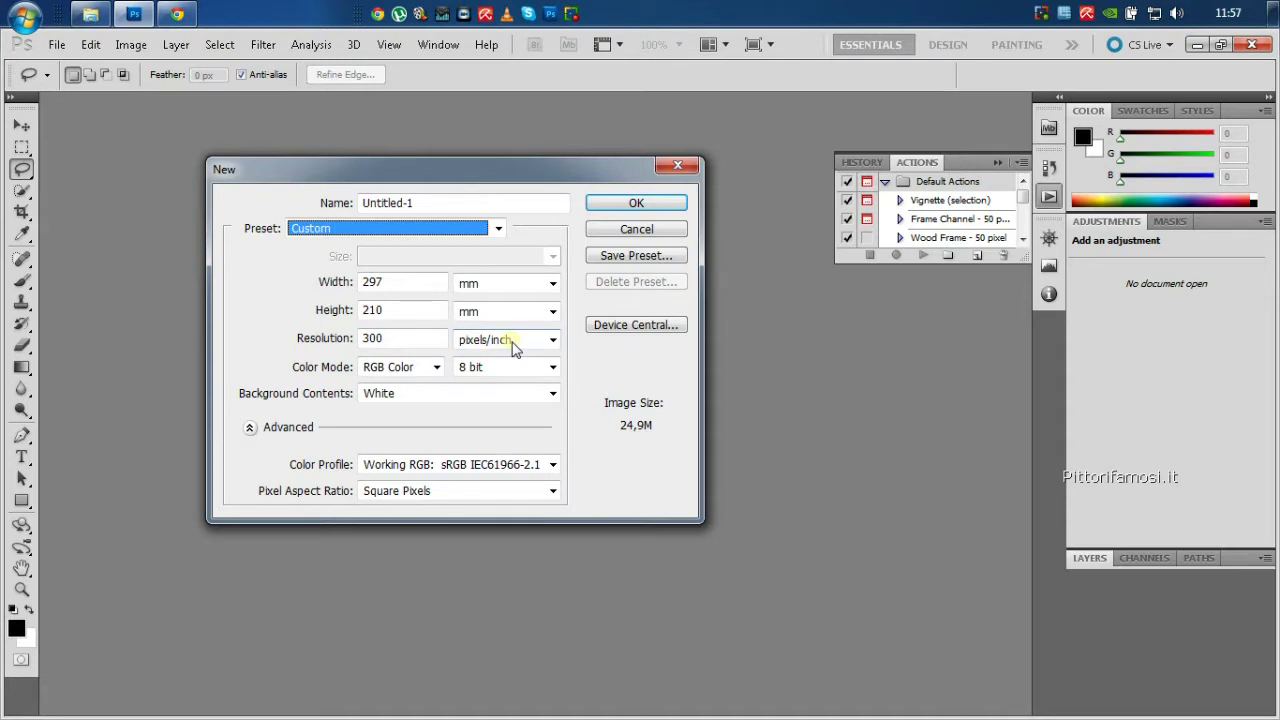
{"action": "left_click", "coordinate": [630, 203]}
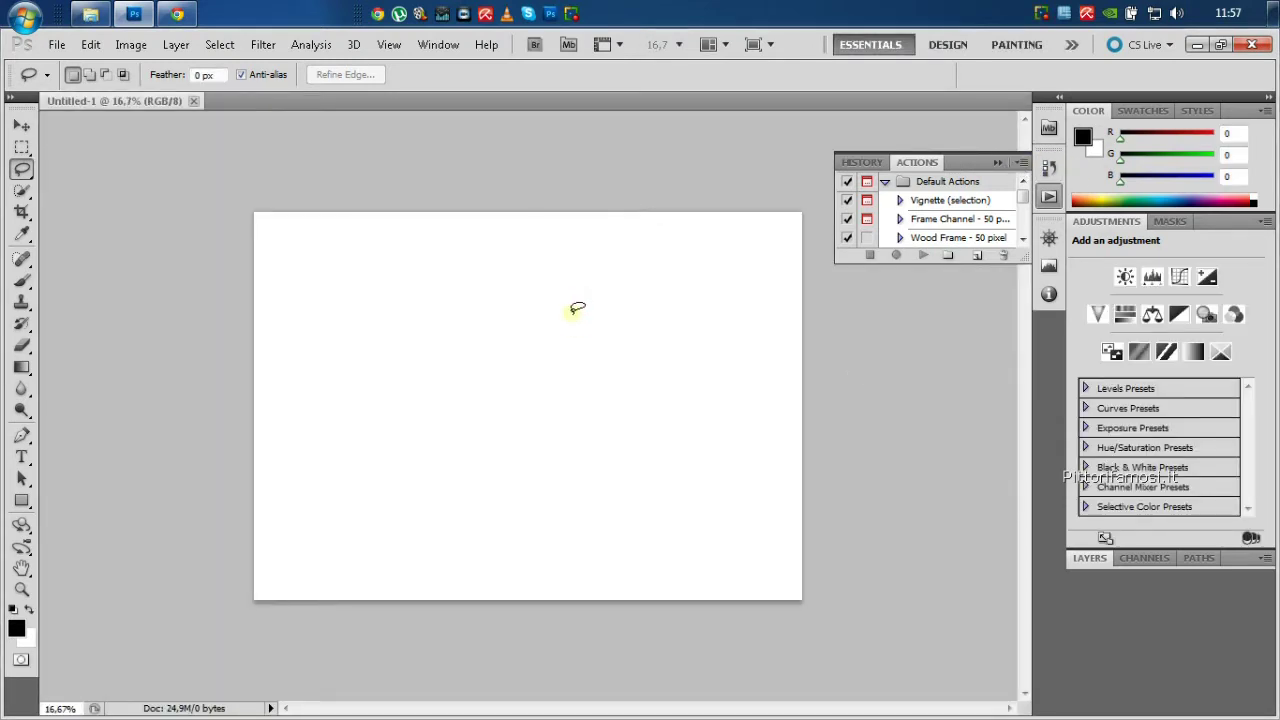
{"action": "left_click", "coordinate": [21, 457]}
{"action": "left_click_drag", "start_coordinate": [331, 292], "coordinate": [389, 375]}
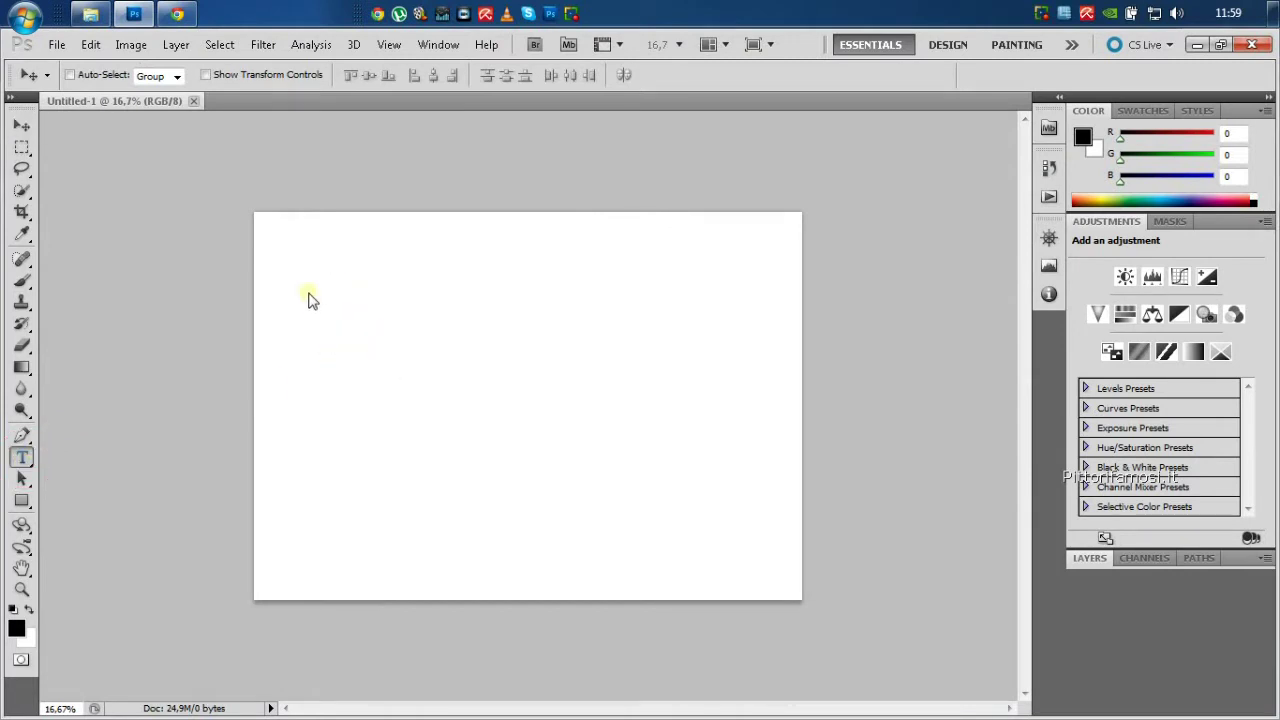
{"action": "left_click_drag", "start_coordinate": [389, 378], "coordinate": [586, 303]}
{"action": "left_click", "coordinate": [913, 76]}
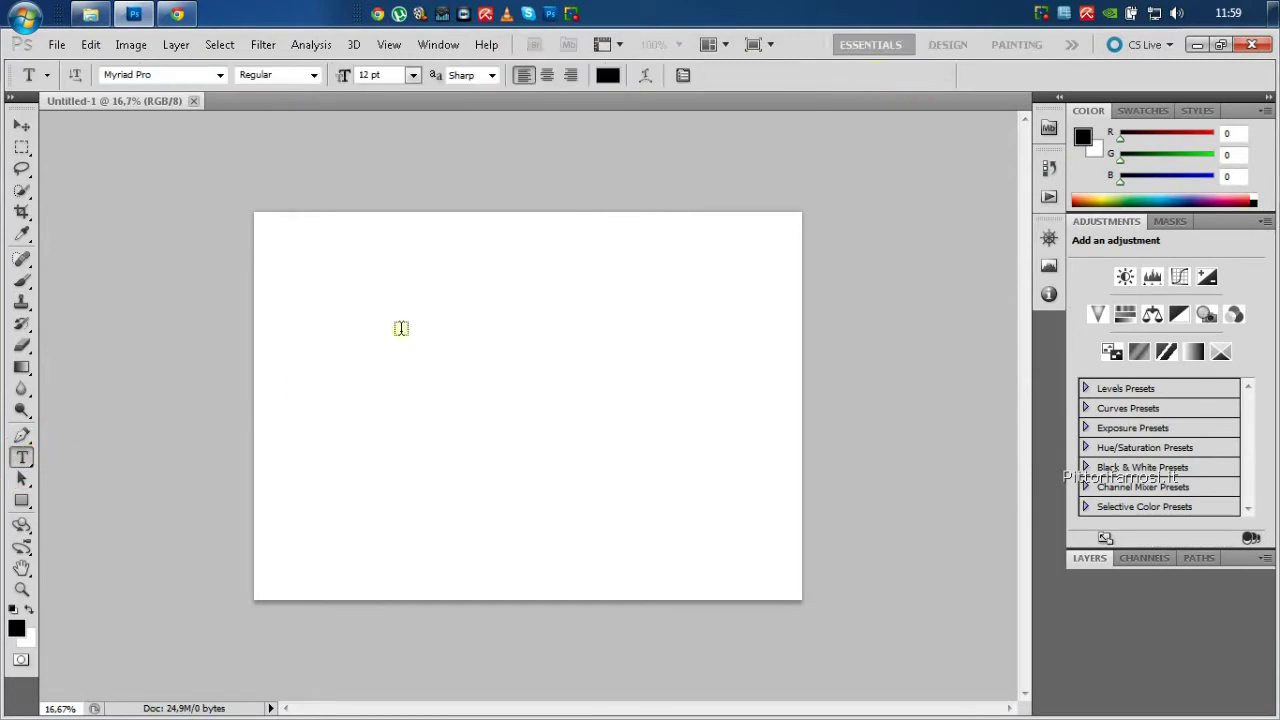
{"action": "left_click_drag", "start_coordinate": [350, 291], "coordinate": [751, 551]}
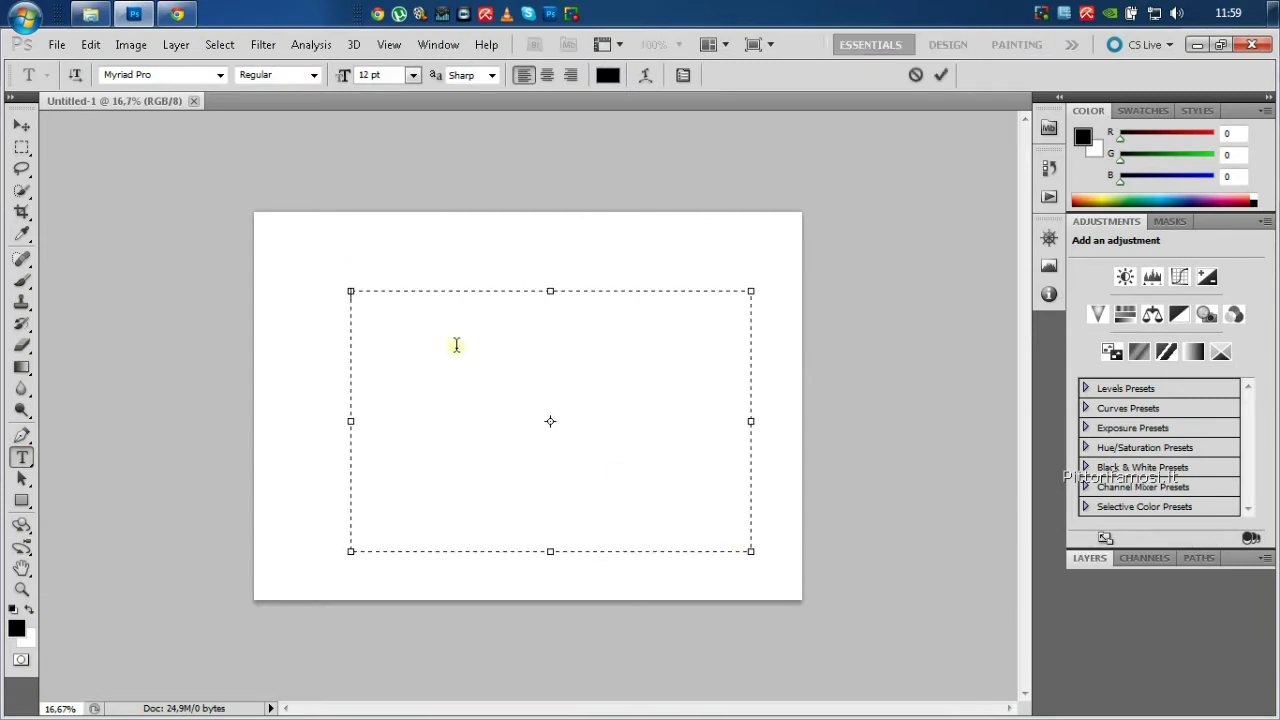
{"action": "type", "text": "Brushes heart"}
{"action": "left_click_drag", "start_coordinate": [470, 305], "coordinate": [277, 300]}
{"action": "left_click_drag", "start_coordinate": [341, 80], "coordinate": [400, 78]}
{"action": "left_click", "coordinate": [643, 328]}
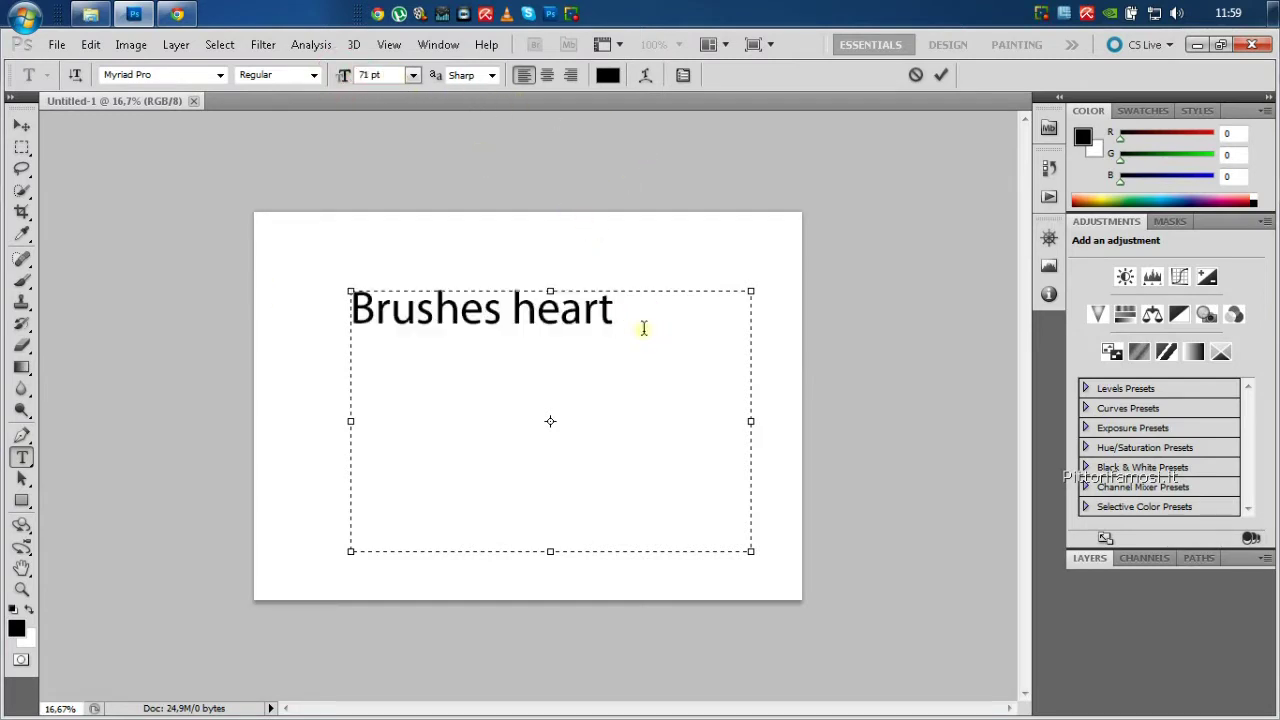
{"action": "type", "text": "ove brushe"}
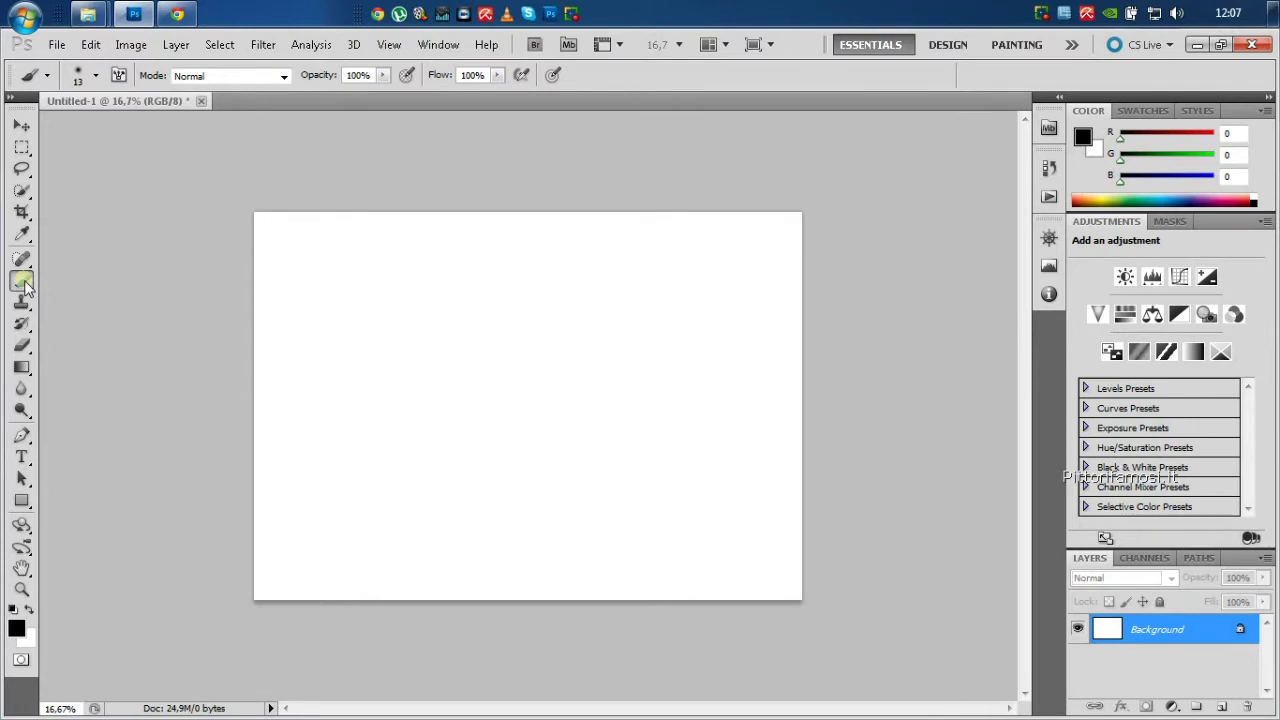
Check the brush set list in the Brush Preset picker, then bring up the heart brushes Explorer window.
{"action": "right_click", "coordinate": [440, 318]}
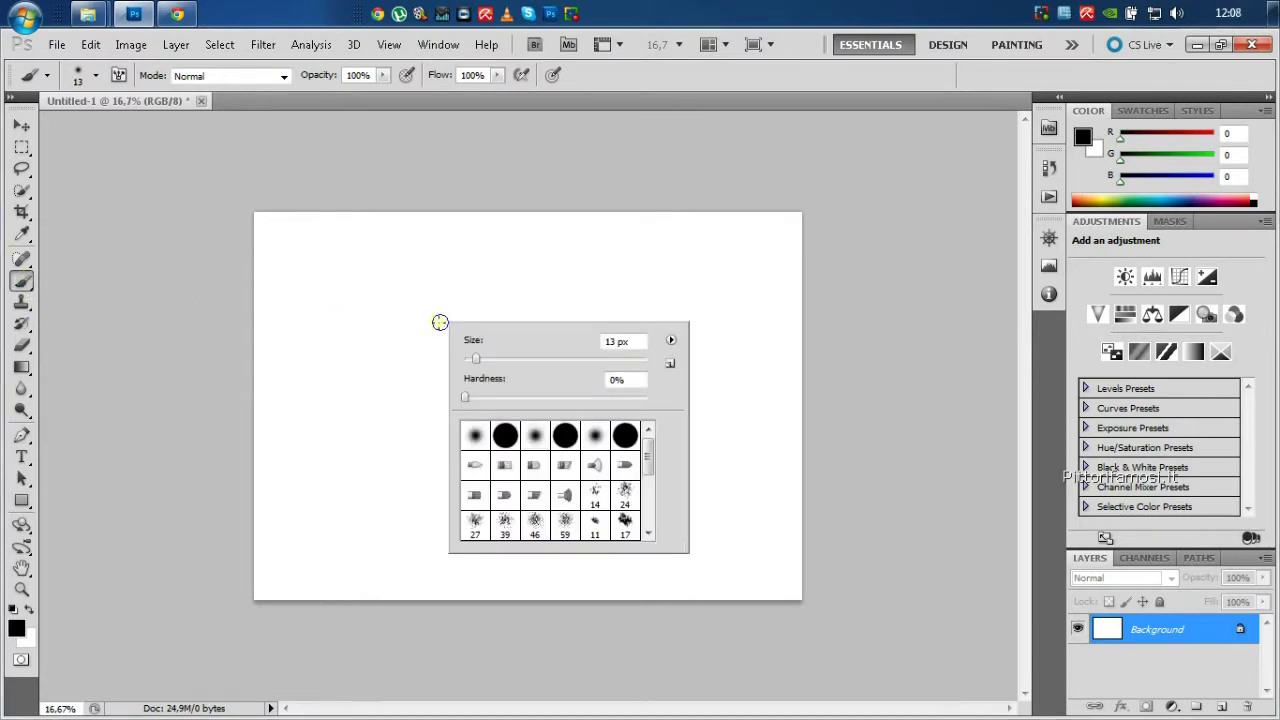
{"action": "left_click", "coordinate": [670, 341]}
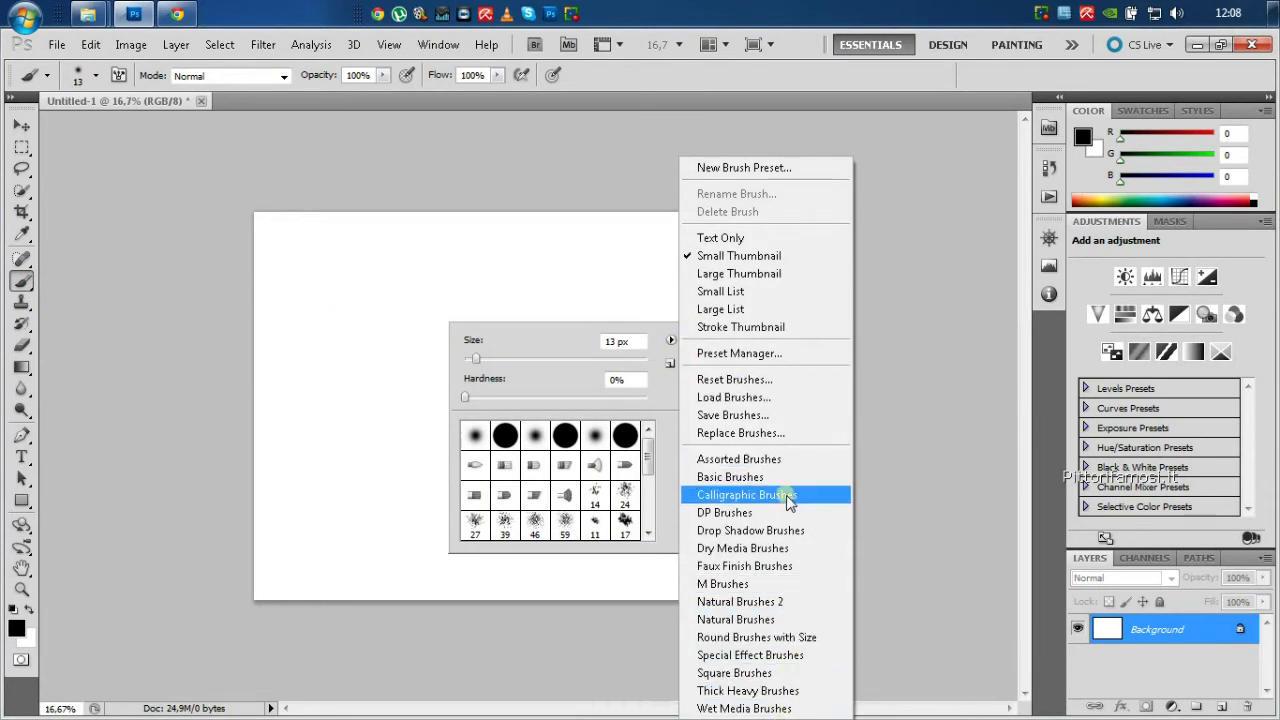
{"action": "left_click", "coordinate": [356, 347]}
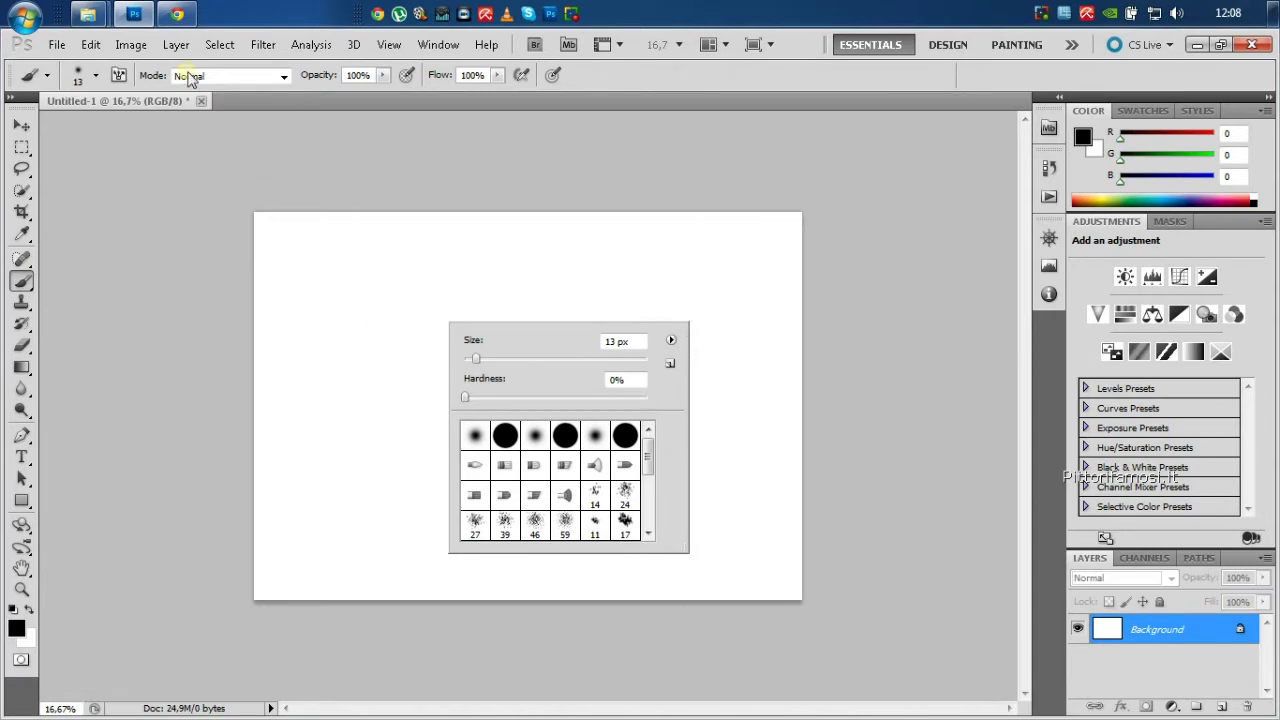
{"action": "left_click", "coordinate": [88, 13]}
{"action": "mouse_move", "coordinate": [120, 115]}
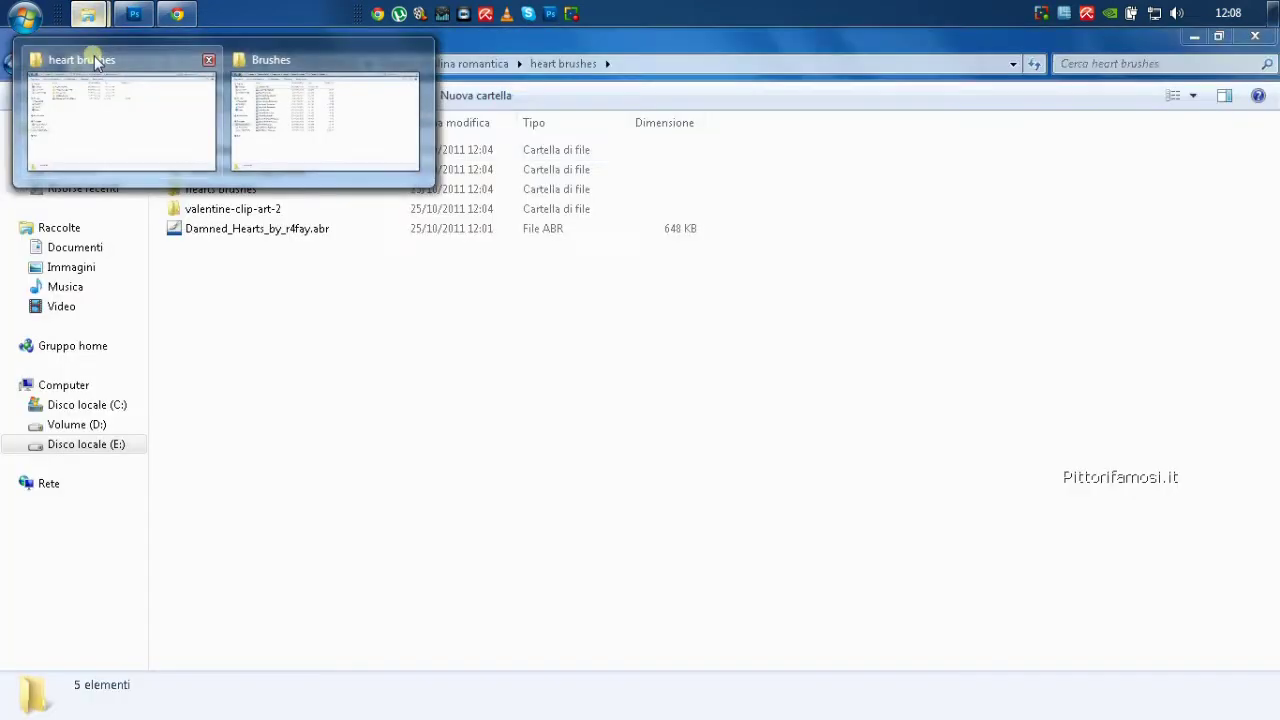
Confirm the heart brushes folder sits in Photoshop's Presets\Brushes folder, then go back to Photoshop.
{"action": "left_click", "coordinate": [94, 56]}
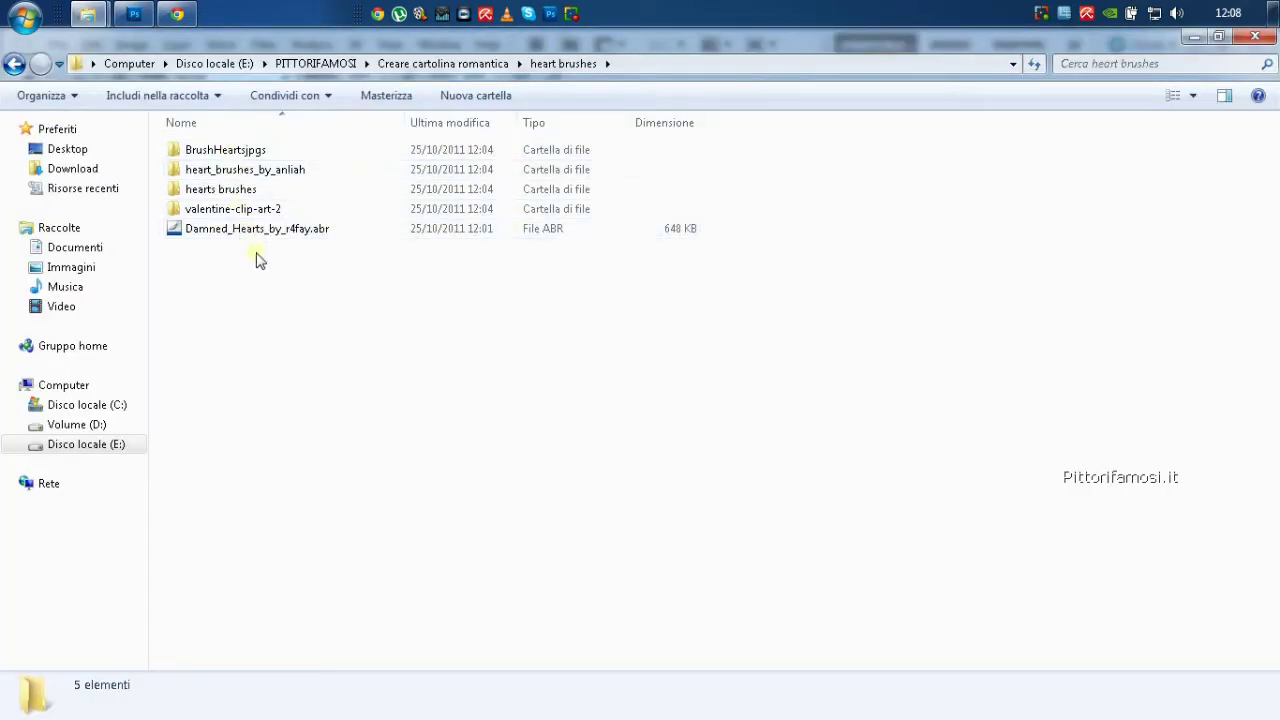
{"action": "left_click", "coordinate": [88, 13]}
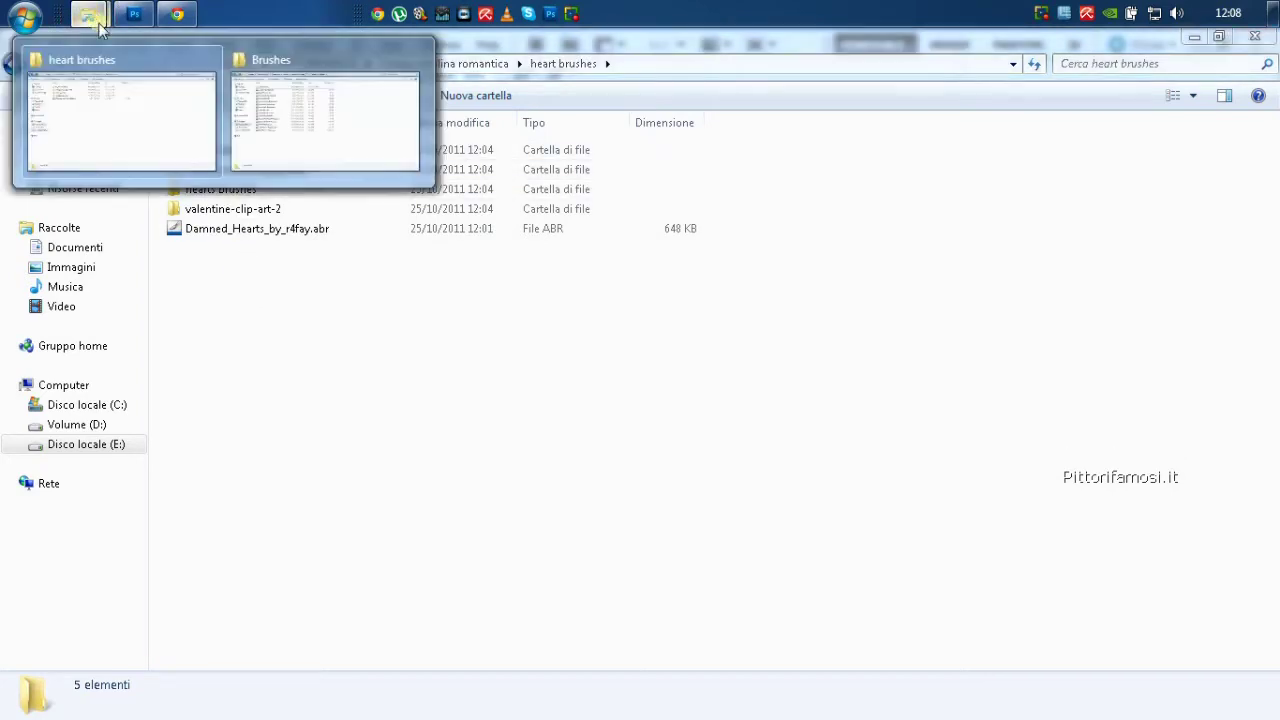
{"action": "left_click", "coordinate": [297, 64]}
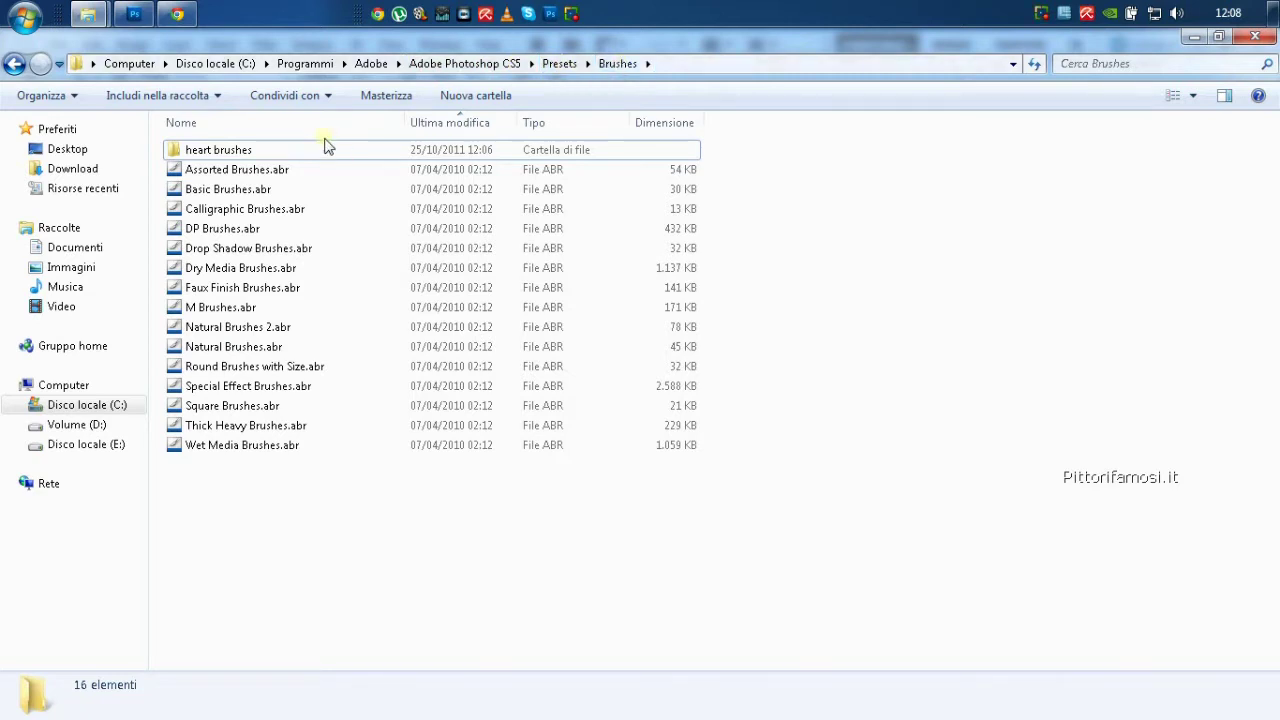
{"action": "left_click", "coordinate": [214, 152]}
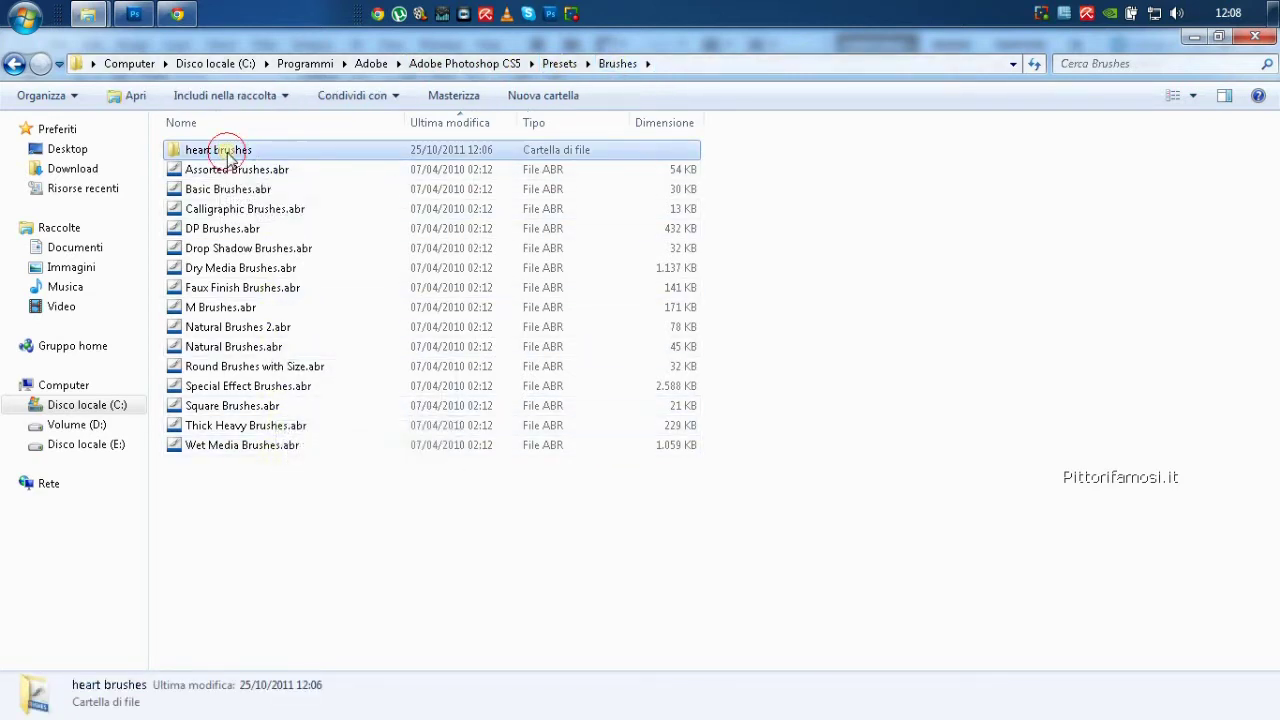
{"action": "left_click", "coordinate": [221, 483]}
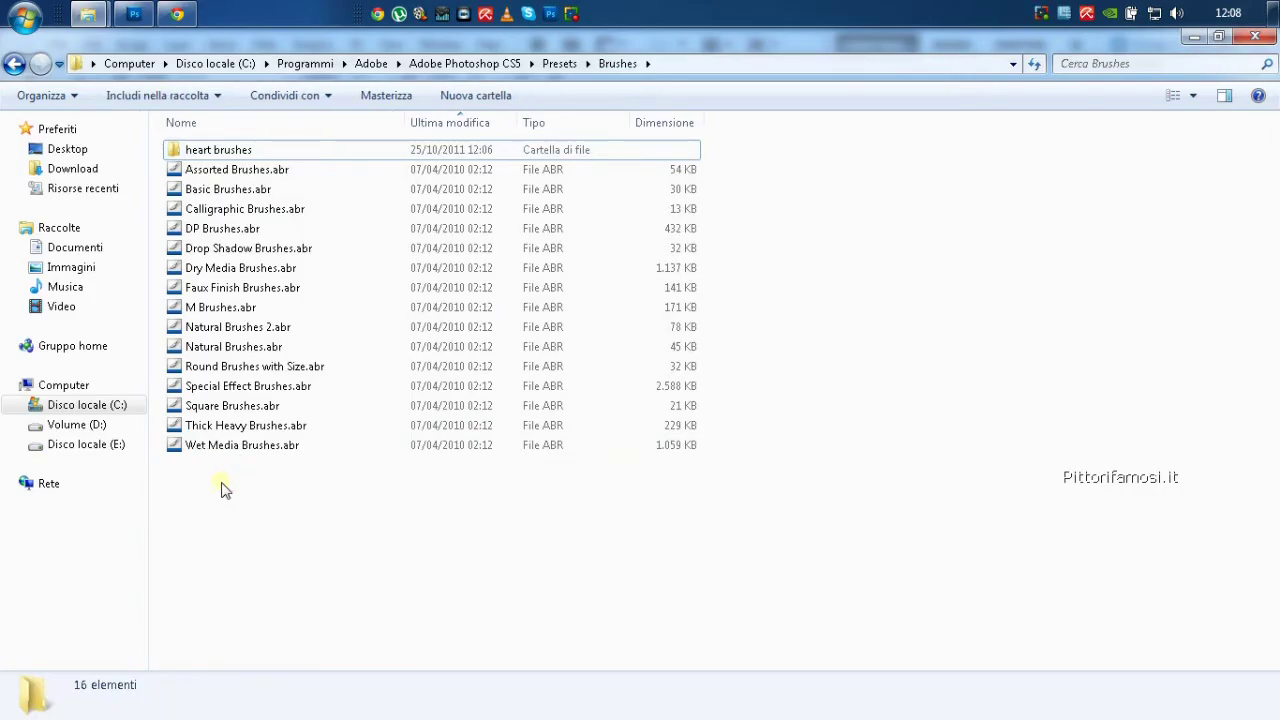
{"action": "left_click", "coordinate": [134, 14]}
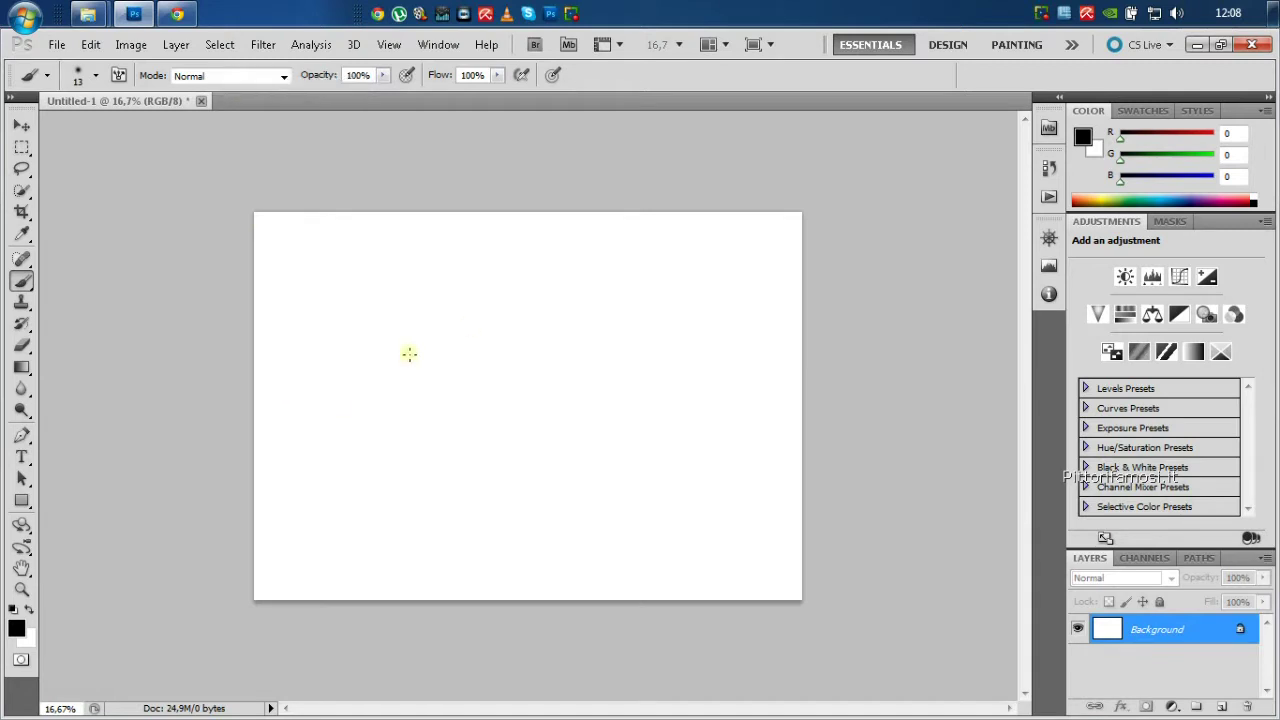
Try appending the _heartbrushes brush set and dismiss the incompatible brush file error.
{"action": "left_click", "coordinate": [22, 280]}
{"action": "right_click", "coordinate": [508, 388]}
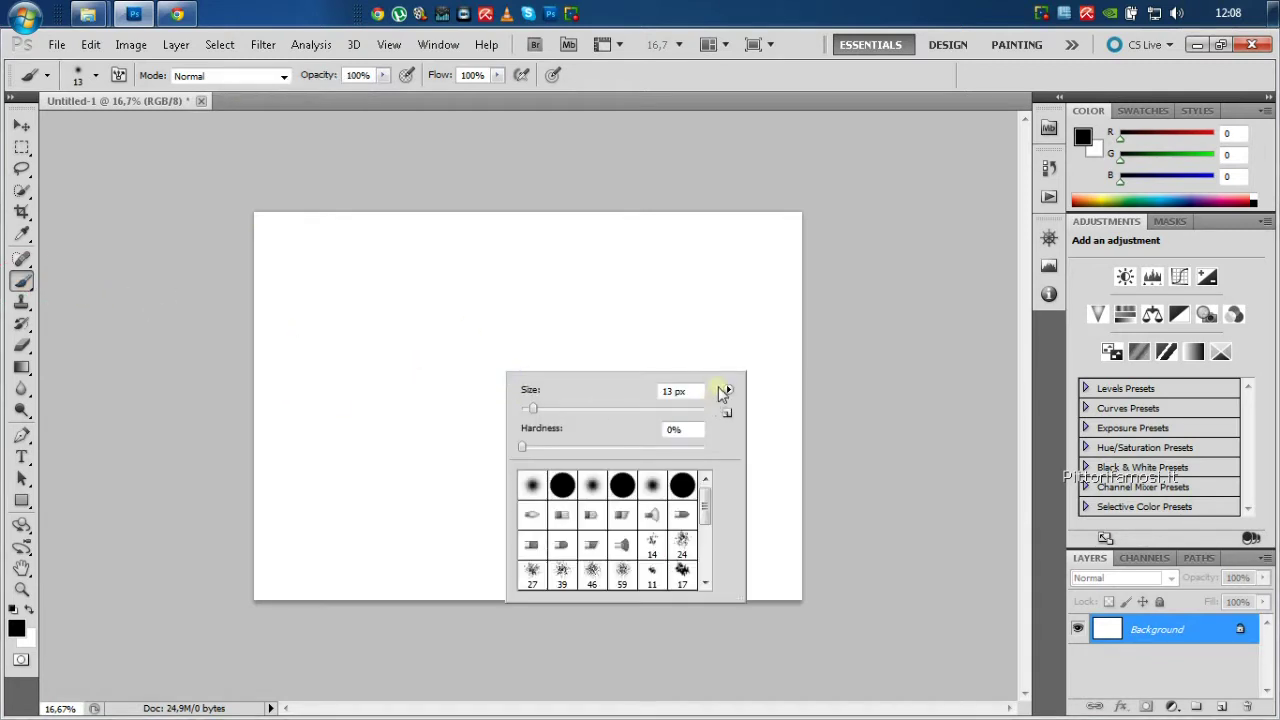
{"action": "left_click", "coordinate": [726, 390]}
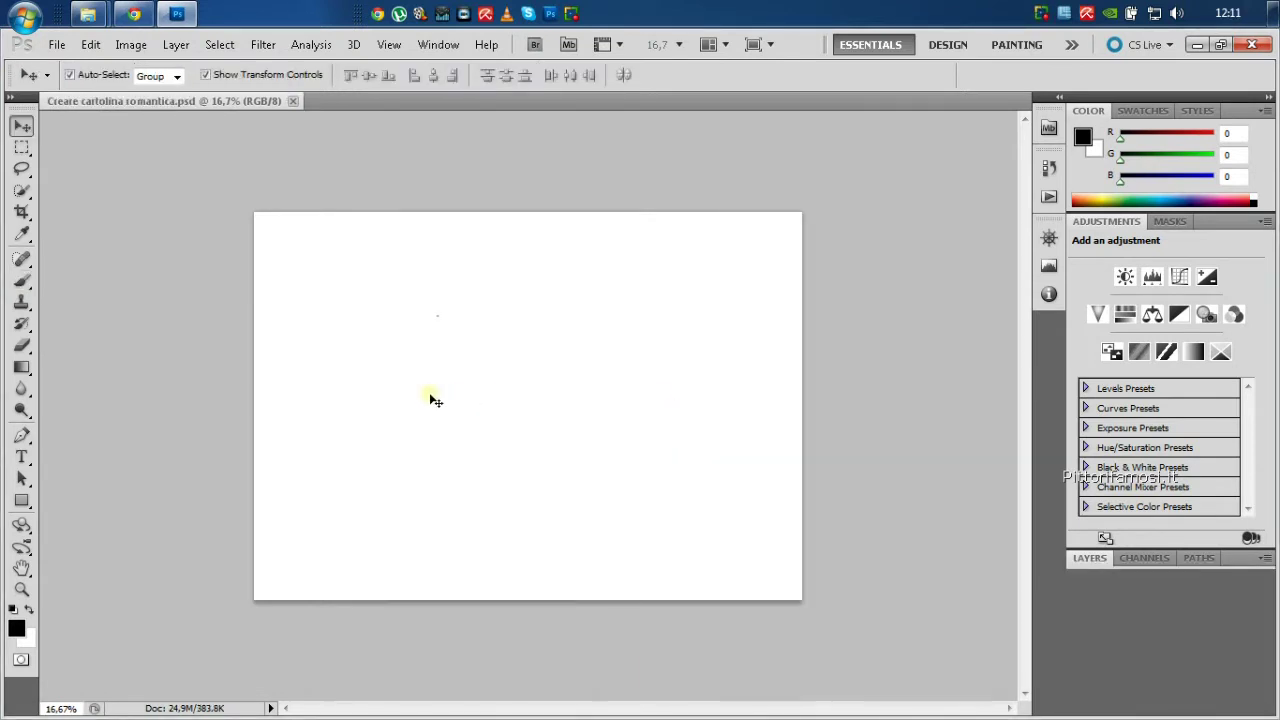
{"action": "left_click", "coordinate": [22, 280]}
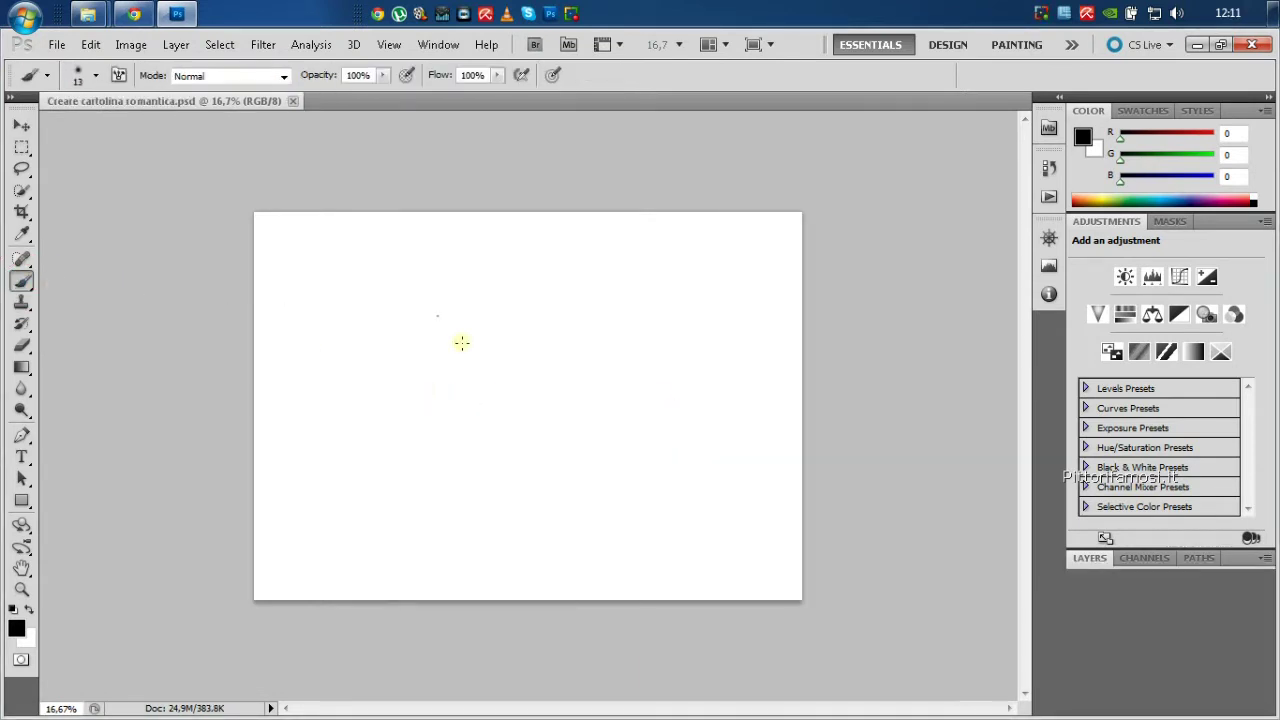
{"action": "right_click", "coordinate": [461, 343]}
{"action": "left_click", "coordinate": [693, 362]}
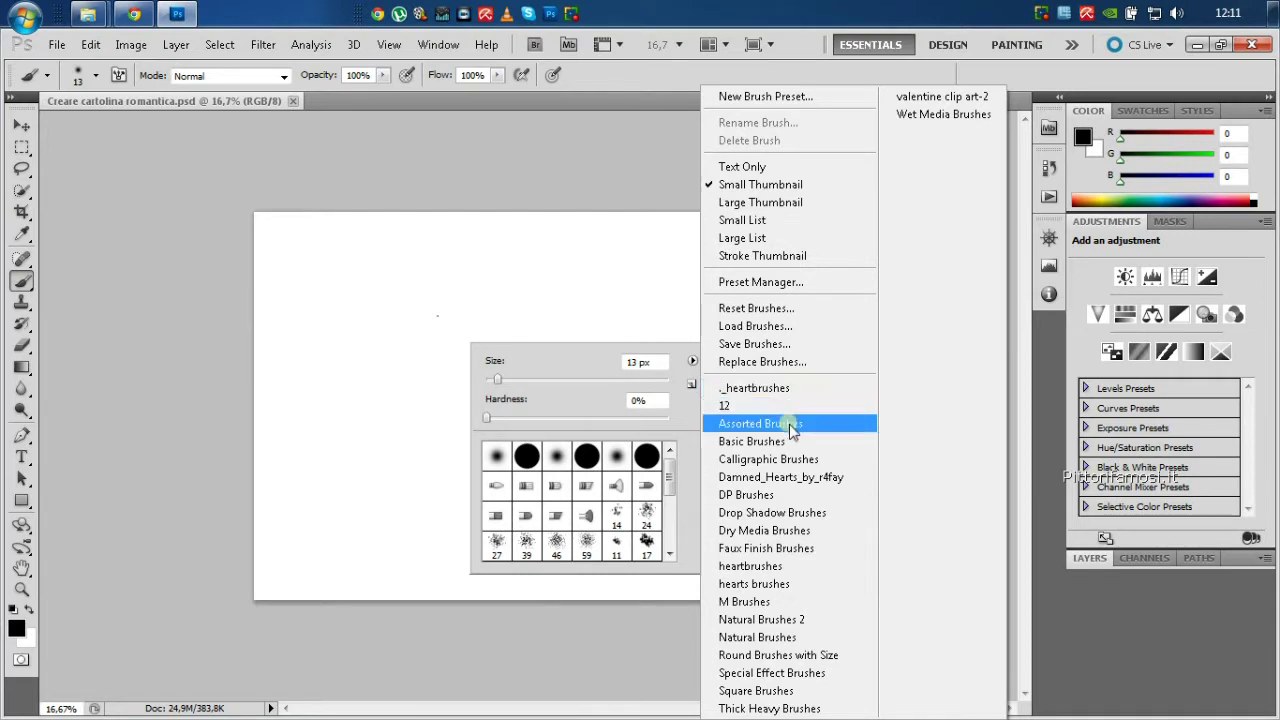
{"action": "left_click", "coordinate": [770, 390]}
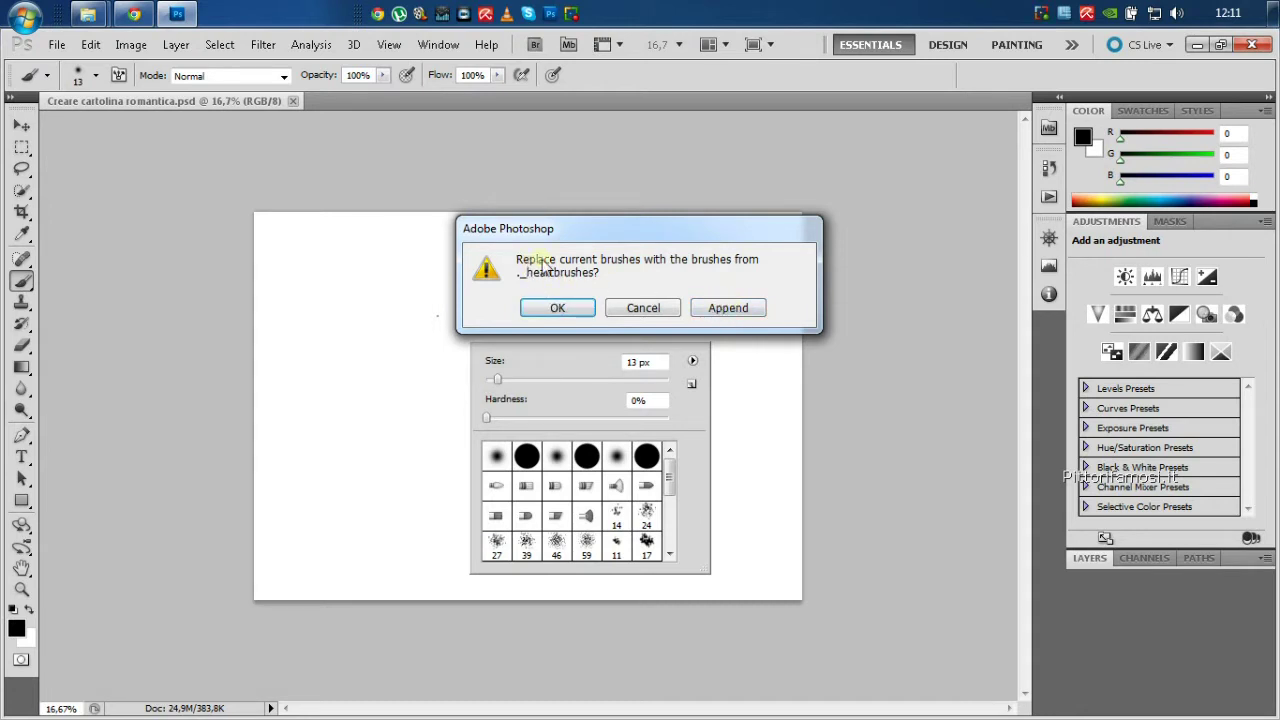
{"action": "left_click", "coordinate": [741, 310]}
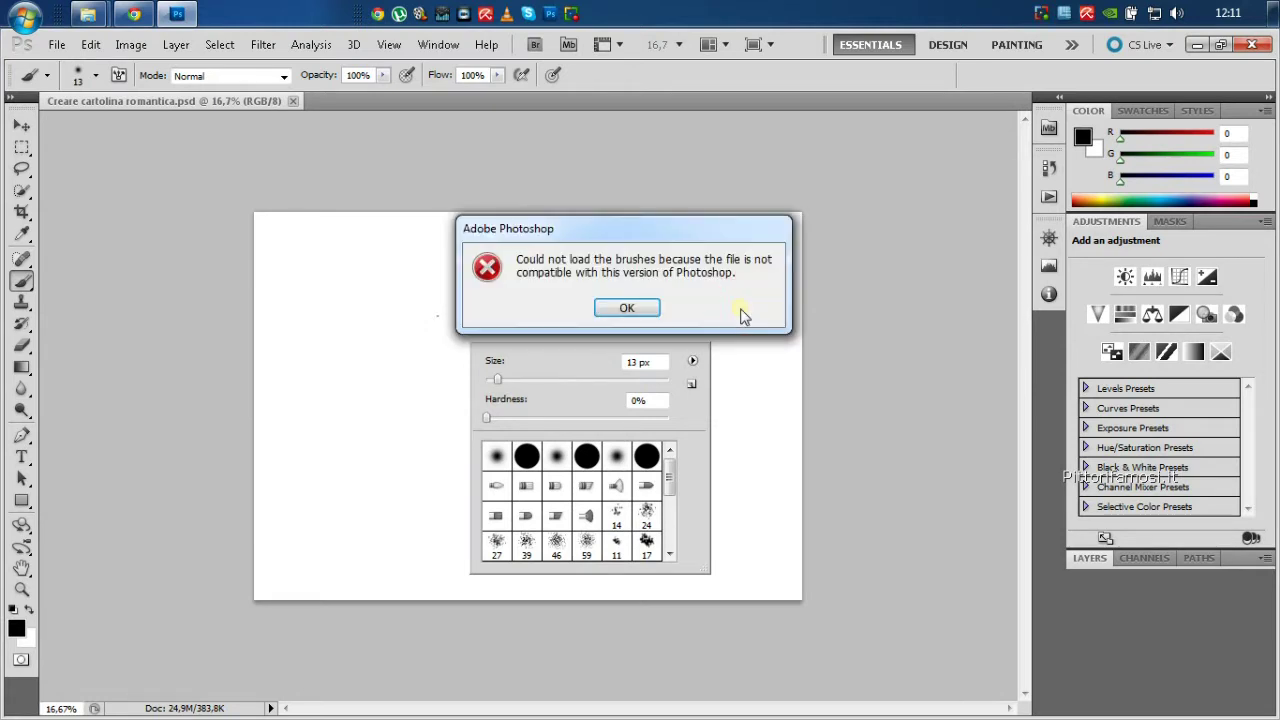
{"action": "left_click", "coordinate": [627, 309]}
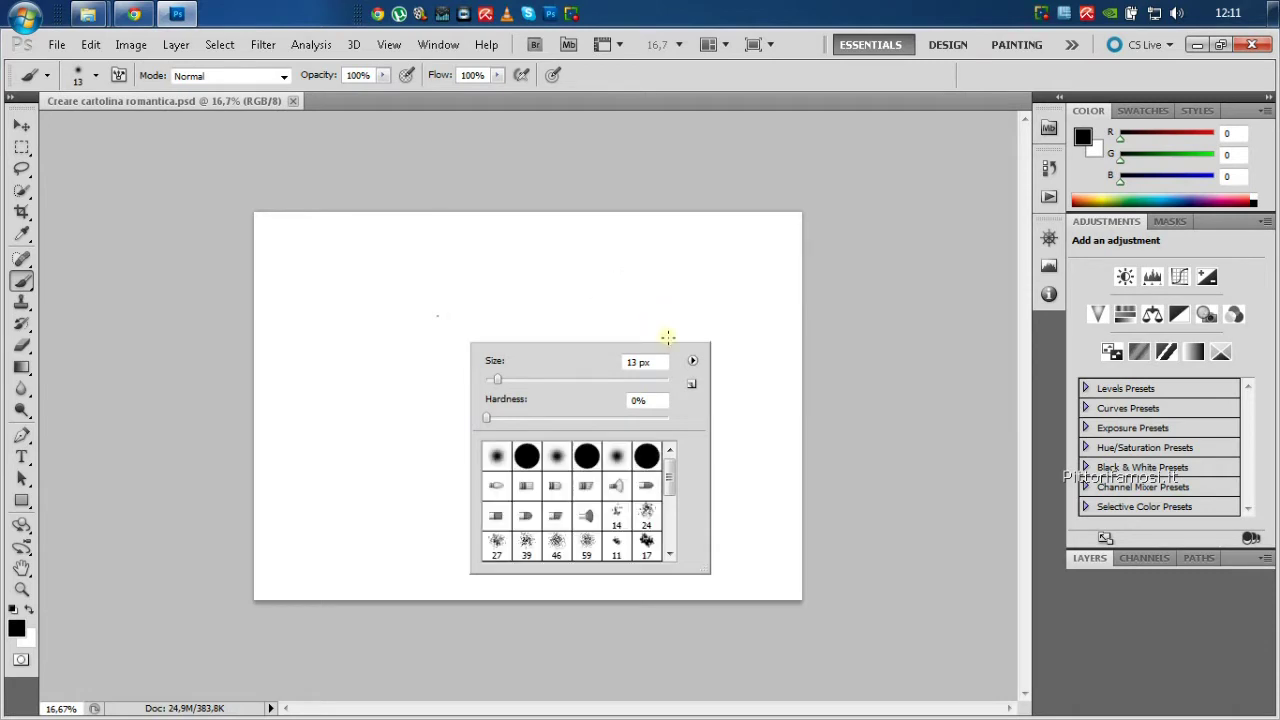
Append the heartbrushes set to the current brushes.
{"action": "left_click", "coordinate": [692, 360]}
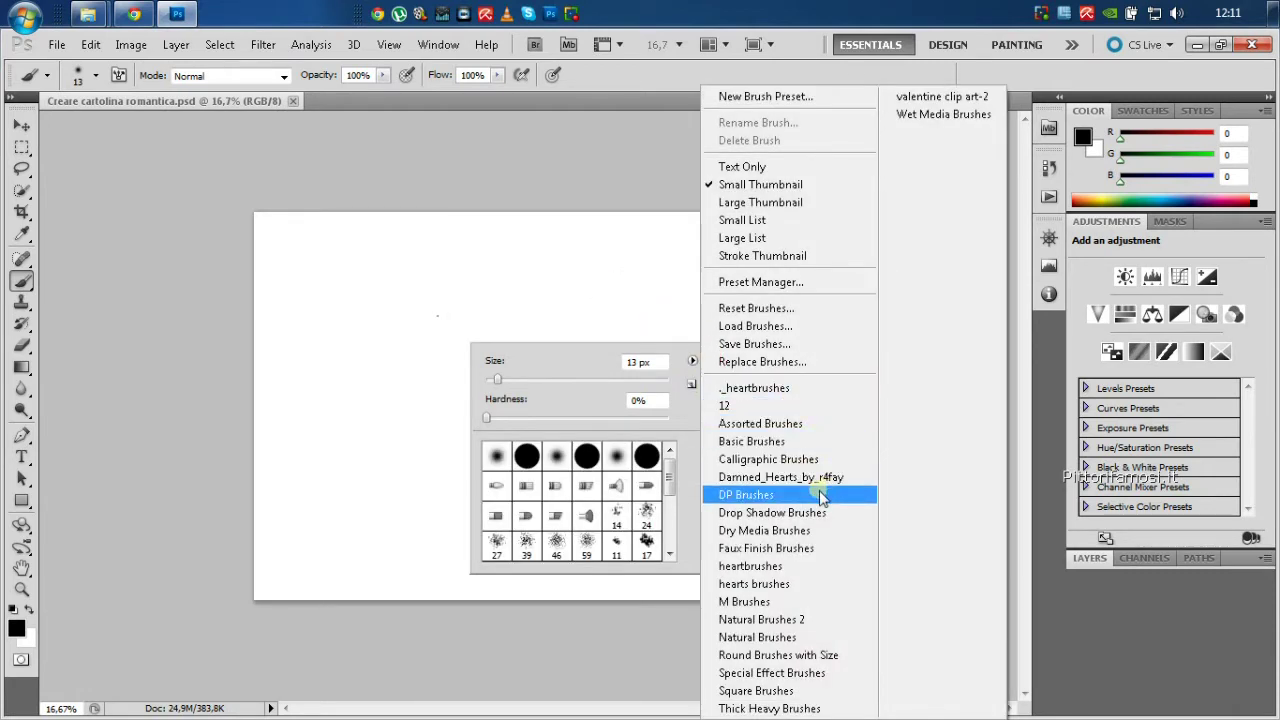
{"action": "left_click", "coordinate": [777, 567]}
{"action": "left_click", "coordinate": [731, 308]}
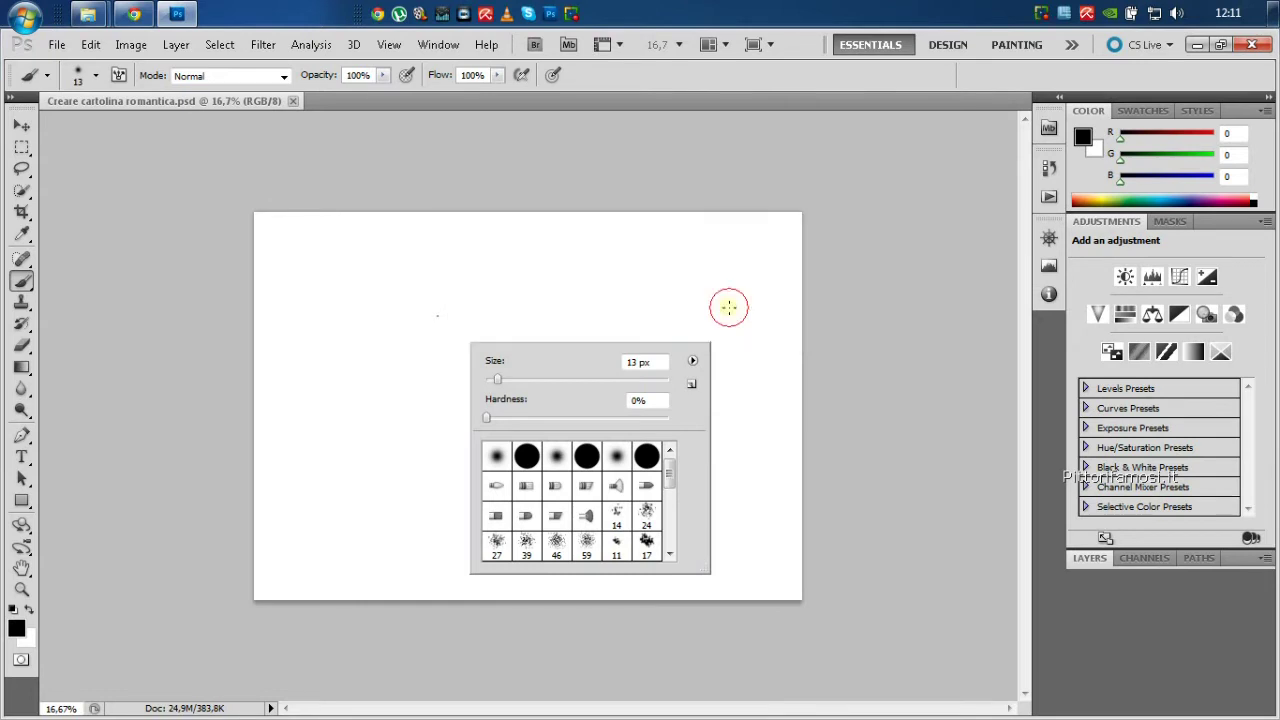
{"action": "left_click_drag", "start_coordinate": [670, 468], "coordinate": [668, 530]}
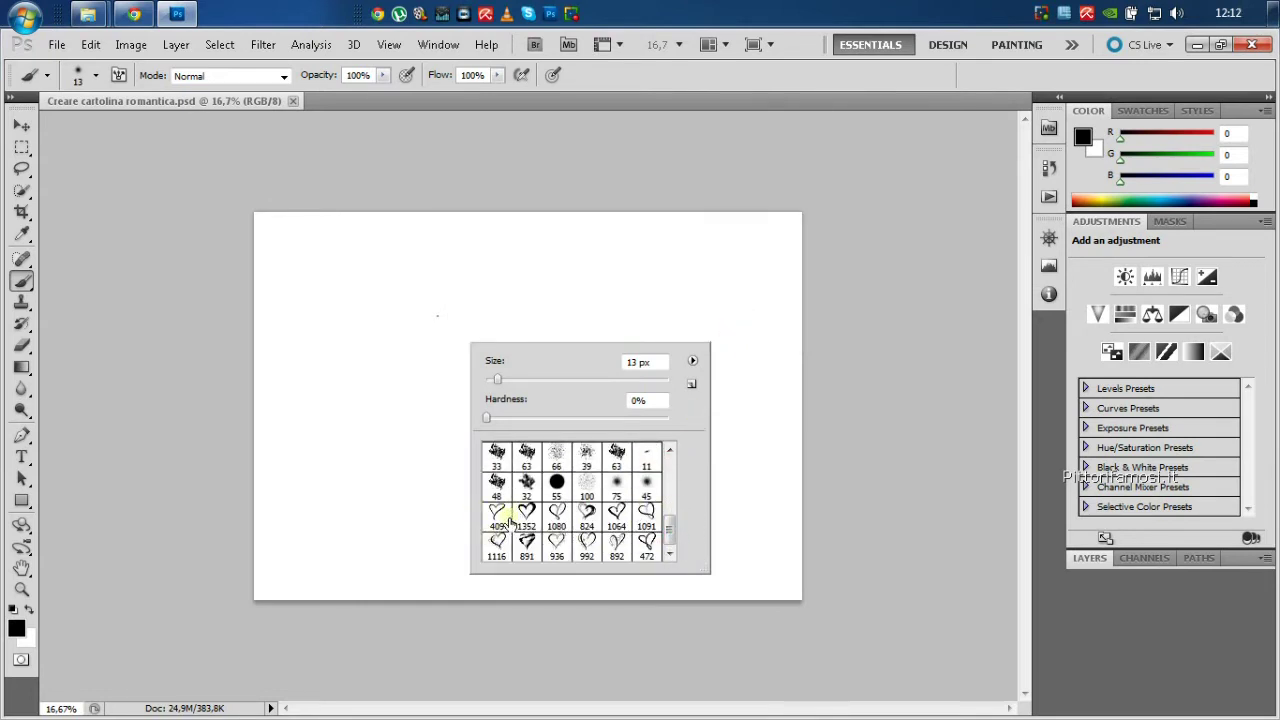
Append the hearts brushes set to the existing brushes and close the brush picker.
{"action": "left_click", "coordinate": [692, 360]}
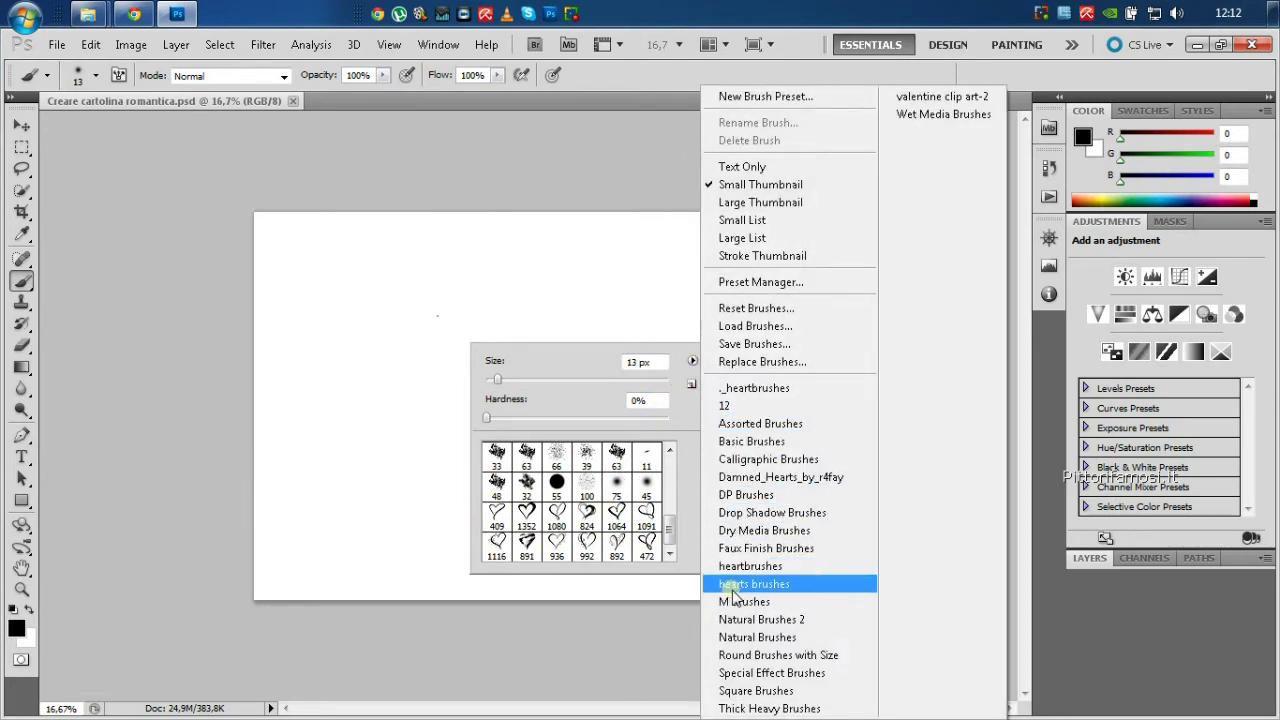
{"action": "left_click", "coordinate": [778, 588]}
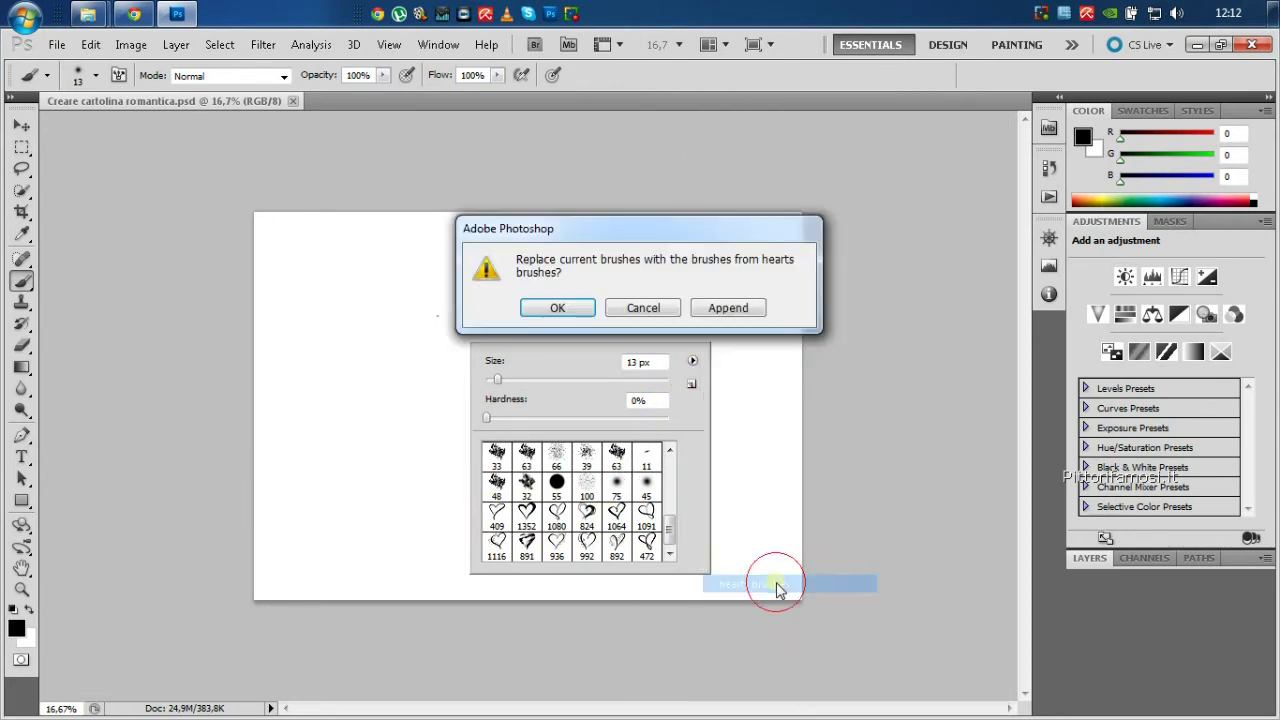
{"action": "left_click", "coordinate": [730, 308]}
{"action": "left_click_drag", "start_coordinate": [664, 508], "coordinate": [674, 530]}
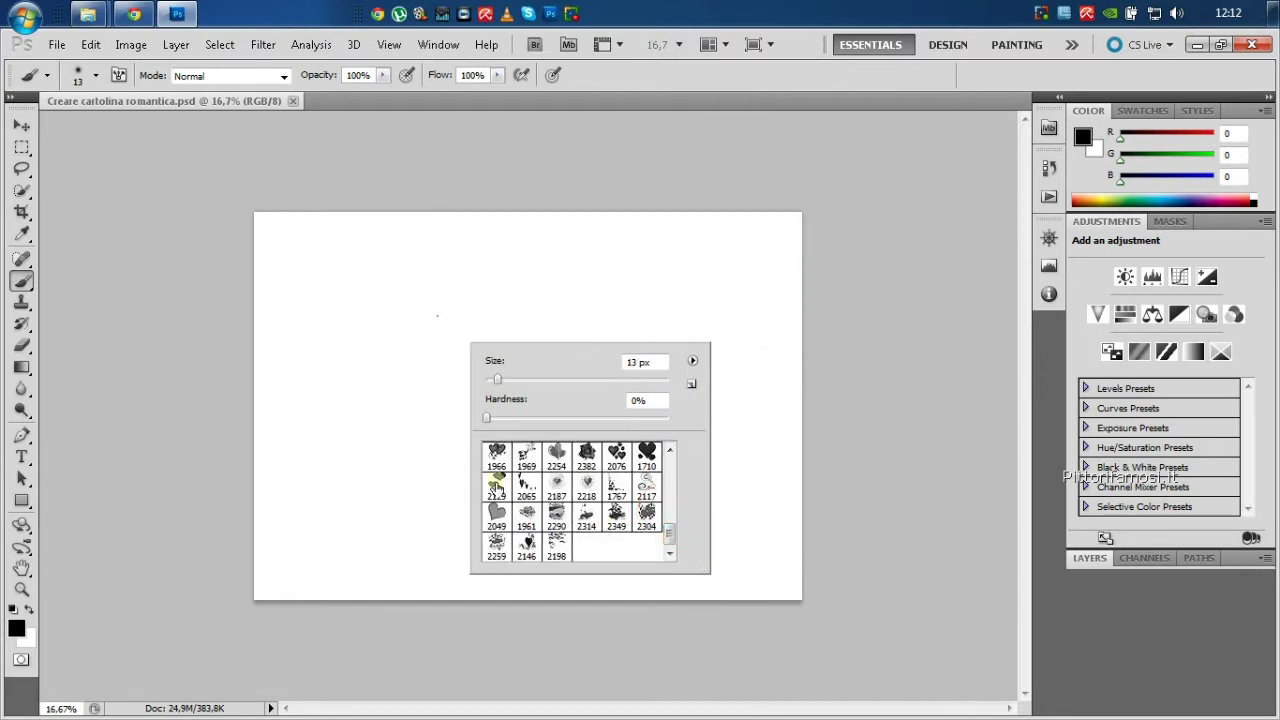
{"action": "key", "text": "v"}
{"action": "left_click", "coordinate": [378, 300]}
Go to the Creare cartolina romantica folder and drag DSC09936.JPG over to Photoshop.
{"action": "left_click", "coordinate": [88, 13]}
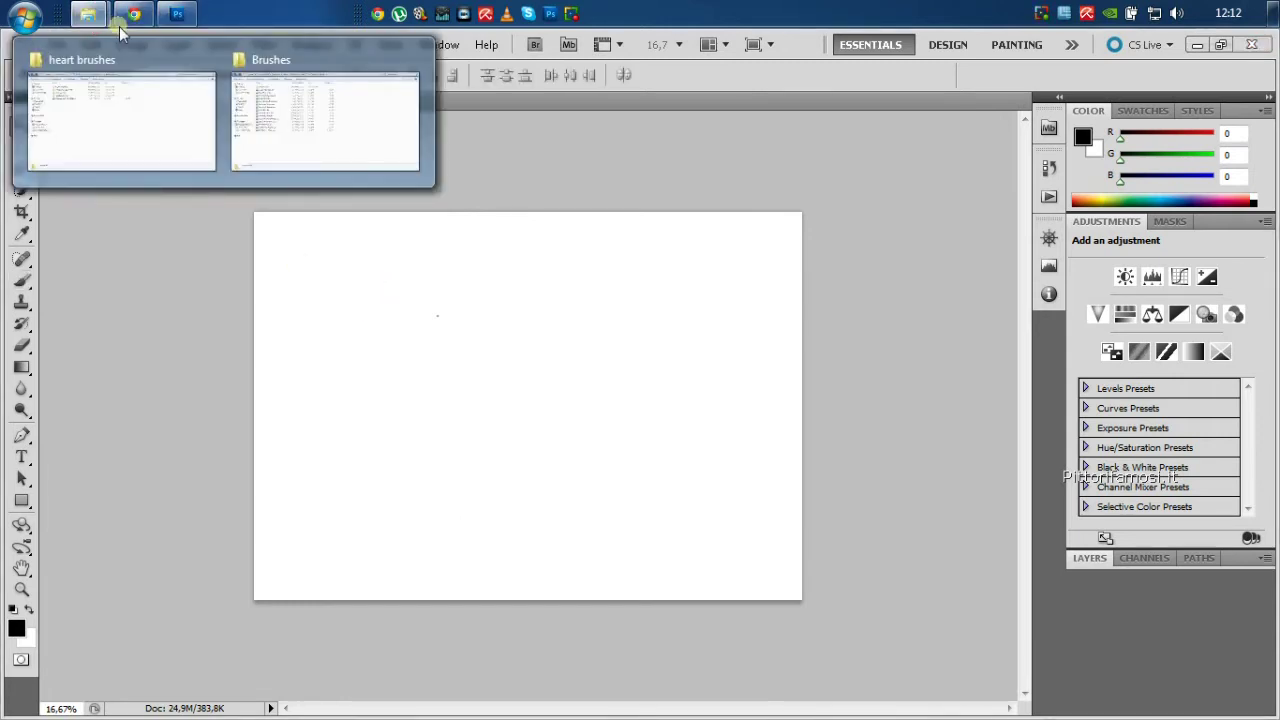
{"action": "left_click", "coordinate": [120, 110]}
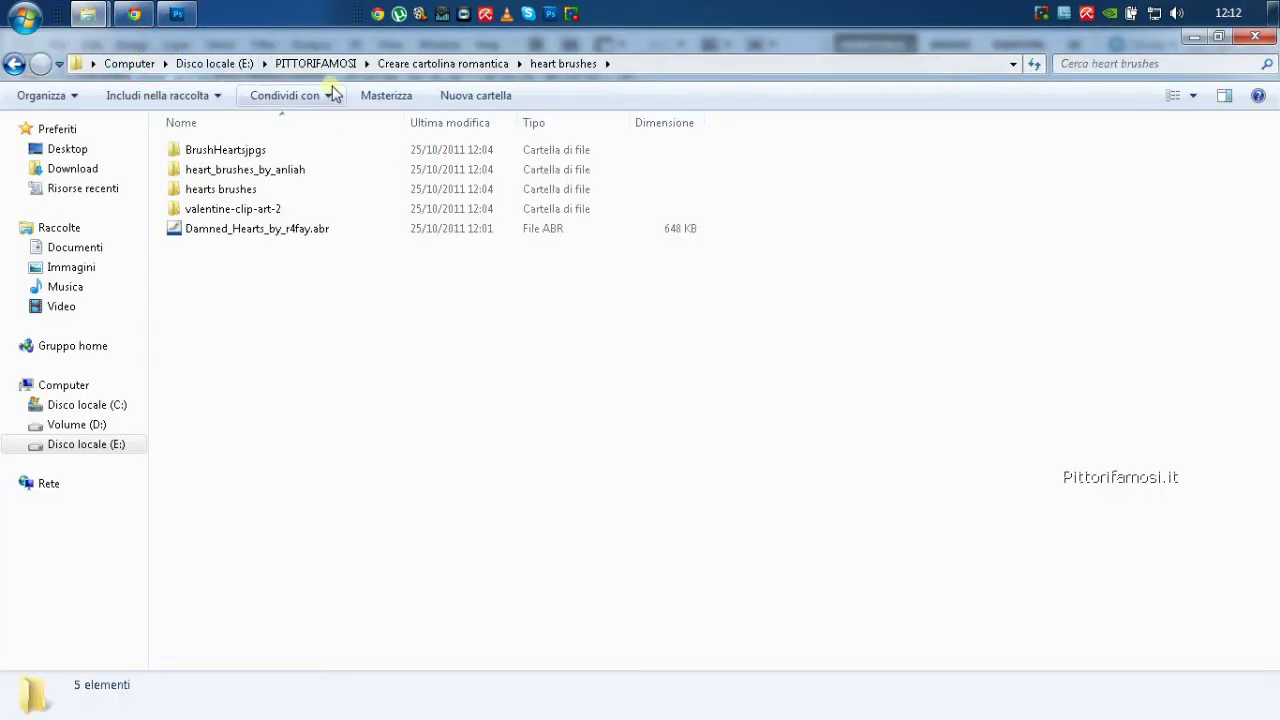
{"action": "left_click", "coordinate": [418, 66]}
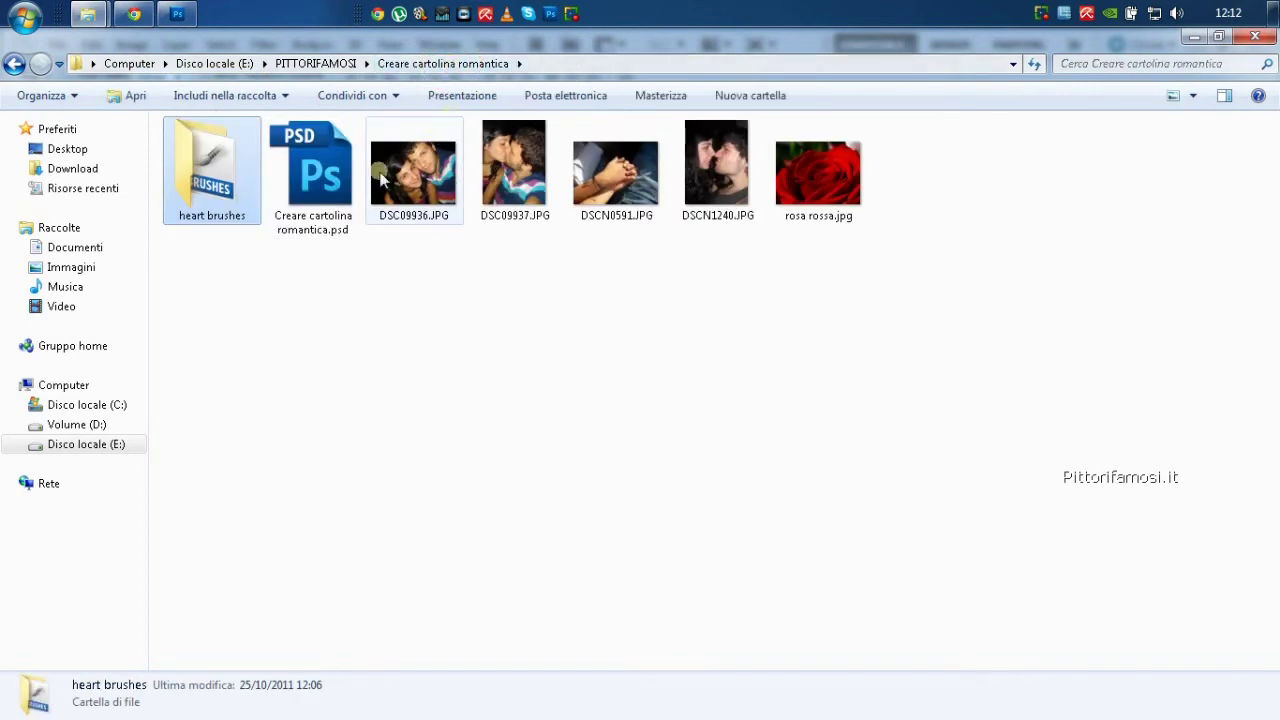
{"action": "left_click", "coordinate": [414, 170]}
{"action": "mouse_move", "coordinate": [408, 182]}
{"action": "left_mouse_down"}
{"action": "mouse_move", "coordinate": [183, 25]}
{"action": "mouse_move", "coordinate": [437, 395]}
{"action": "left_mouse_up"}
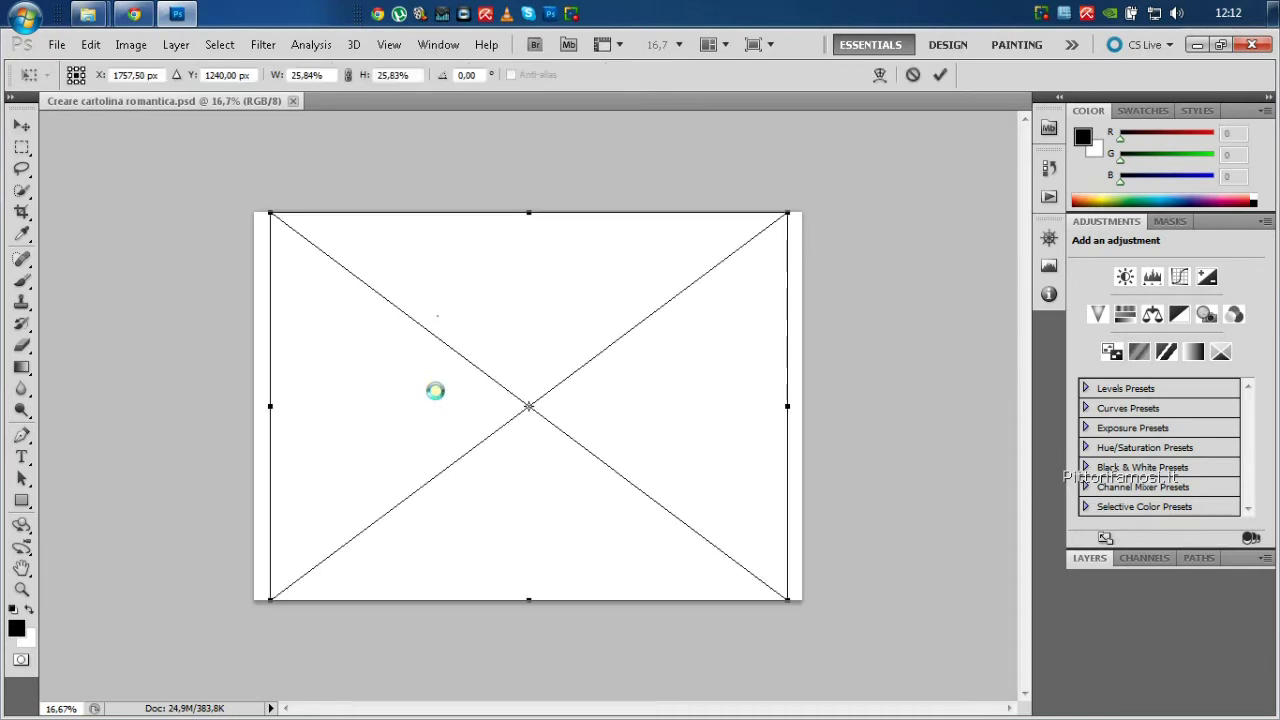
Nudge the placed DSC09936 photo slightly right and commit it as its own layer.
{"action": "left_click_drag", "start_coordinate": [463, 356], "coordinate": [474, 355]}
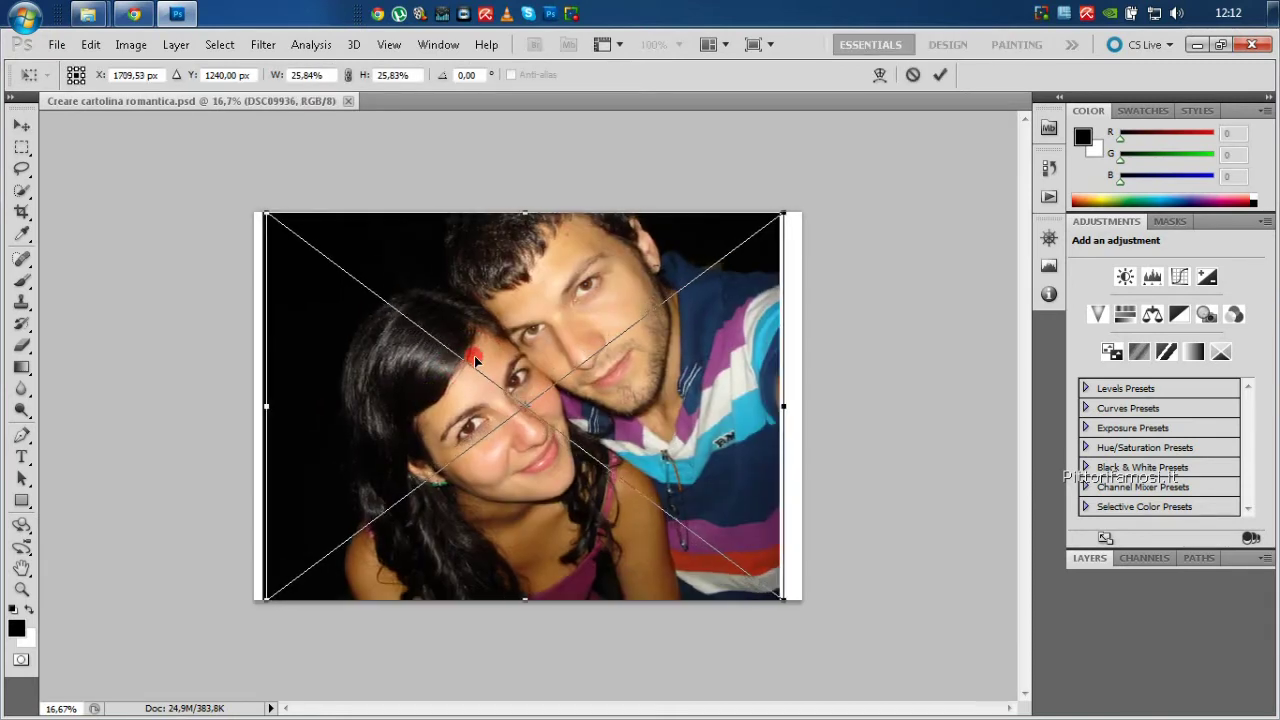
{"action": "left_click", "coordinate": [940, 75]}
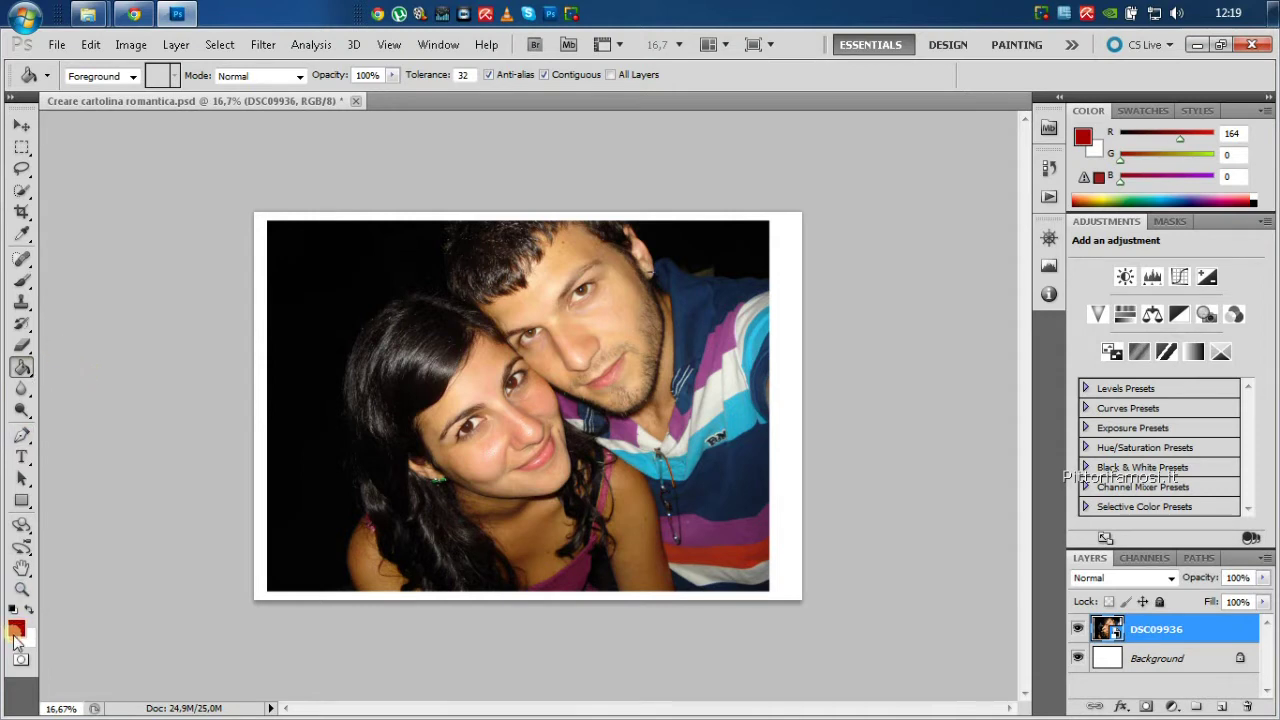
Set the background colour to dark red #4d0909 and add a new empty Layer 1.
{"action": "left_click", "coordinate": [26, 642]}
{"action": "left_click_drag", "start_coordinate": [581, 270], "coordinate": [606, 331]}
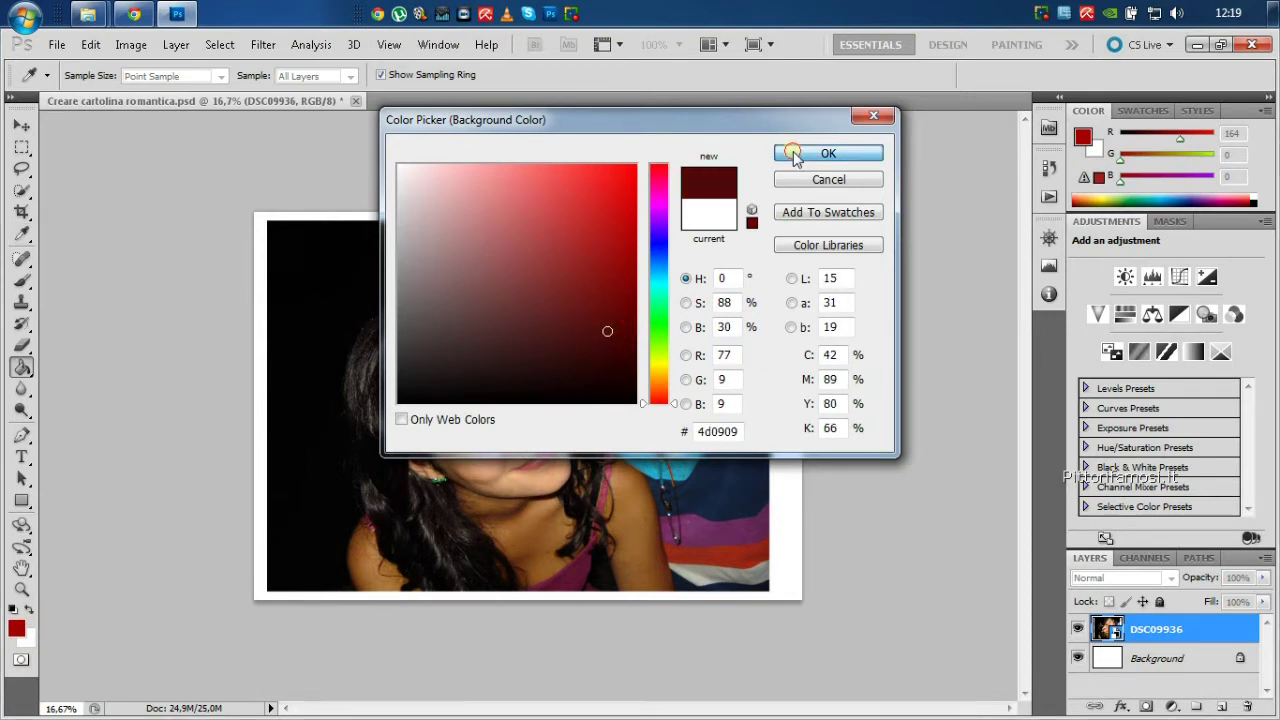
{"action": "left_click", "coordinate": [795, 155]}
{"action": "key", "text": "g"}
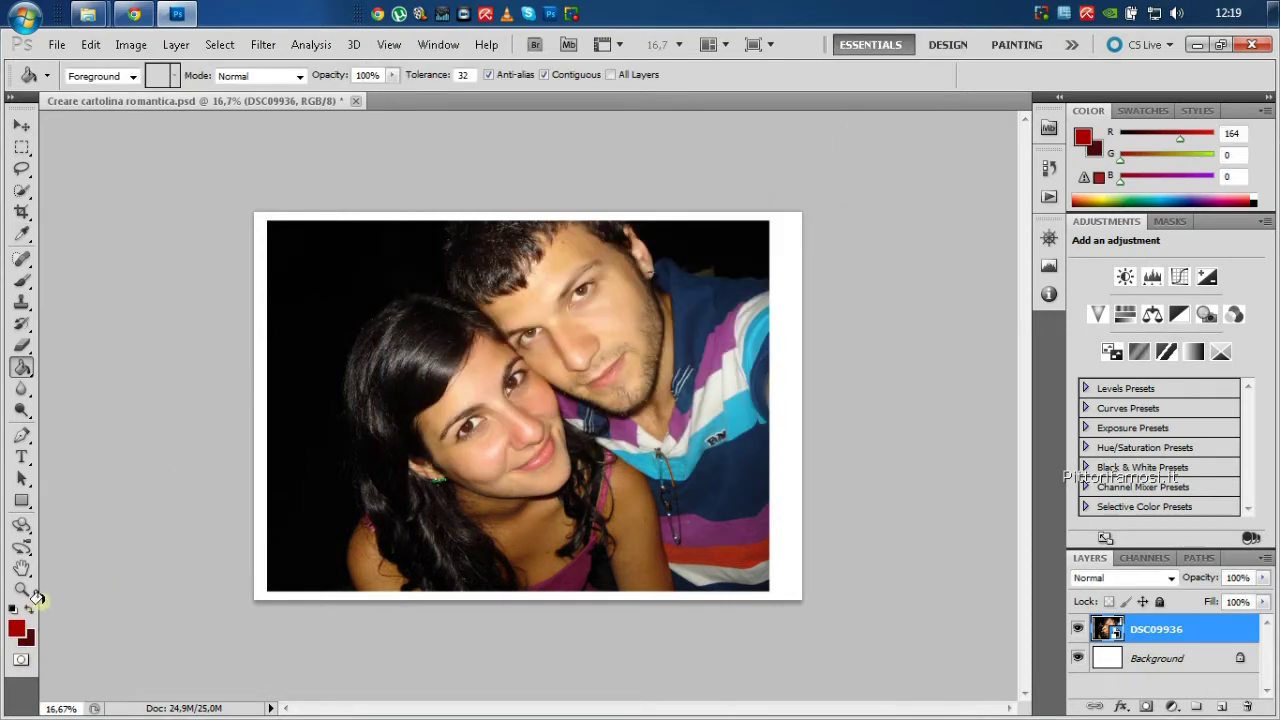
{"action": "left_click", "coordinate": [1222, 706]}
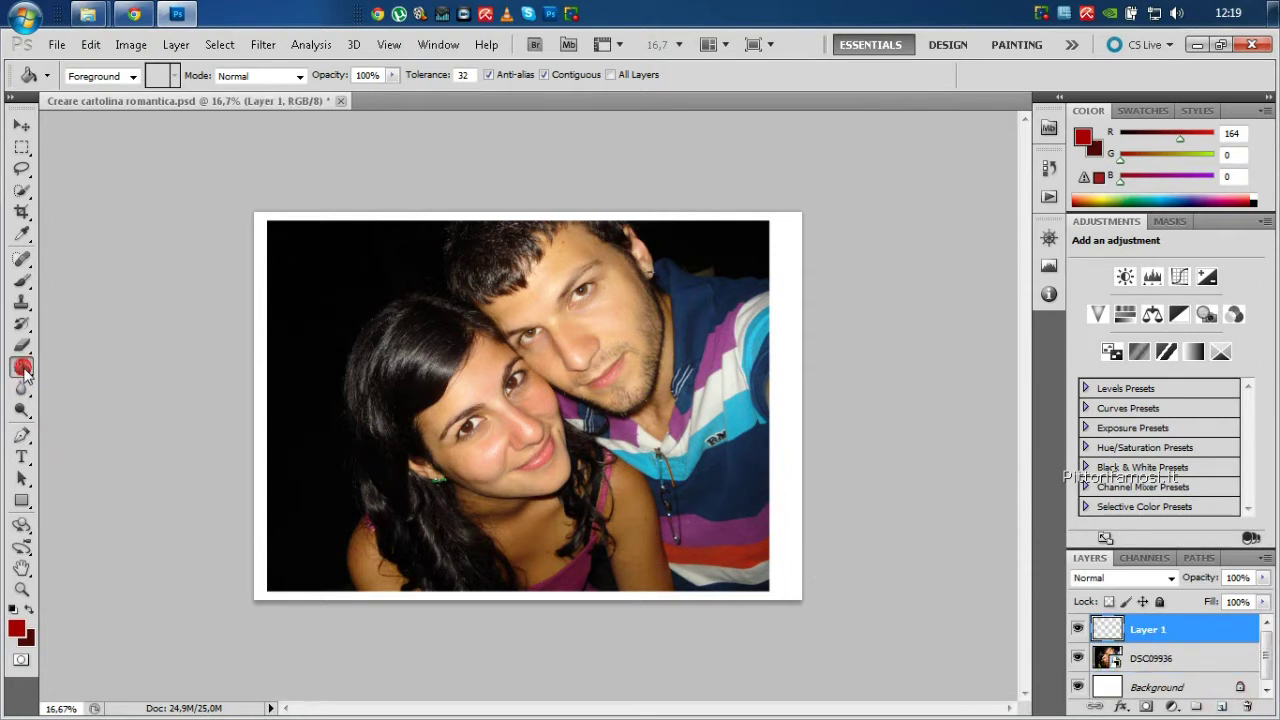
Fill Layer 1 with red using the Paint Bucket, then apply Filter > Render > Clouds.
{"action": "left_click", "coordinate": [366, 392]}
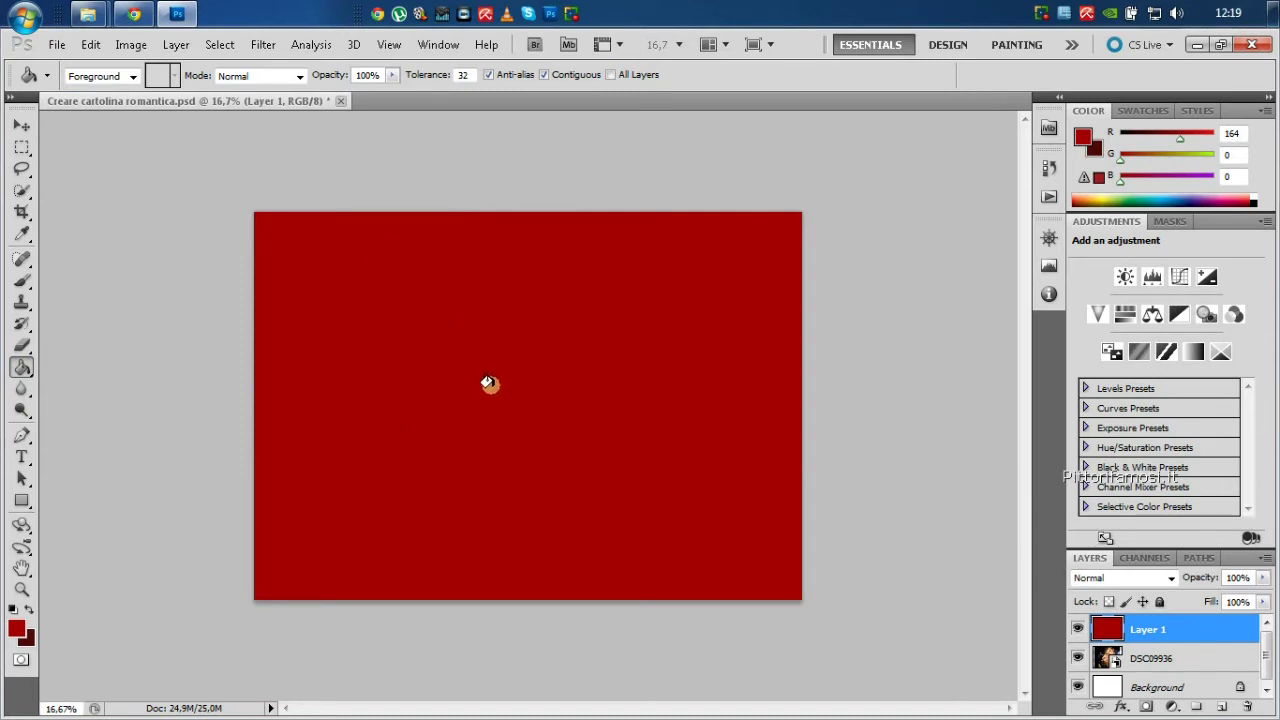
{"action": "left_click", "coordinate": [266, 46]}
{"action": "mouse_move", "coordinate": [281, 304]}
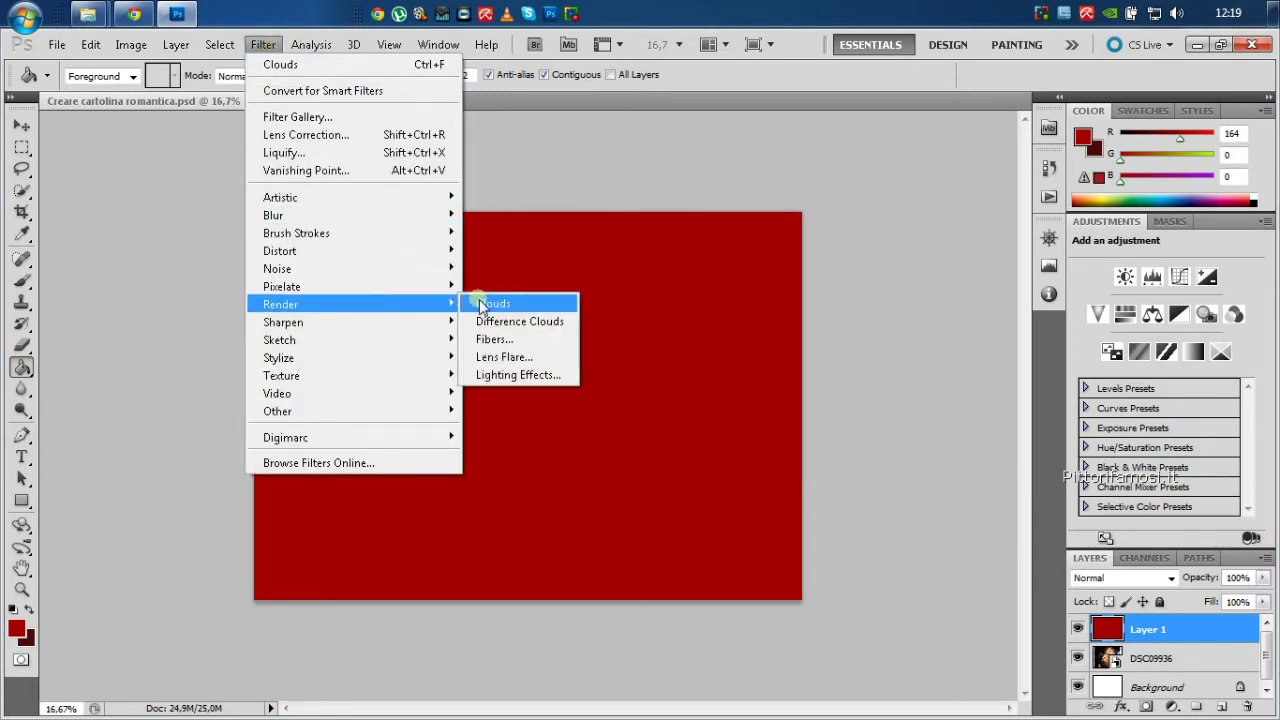
{"action": "left_click", "coordinate": [516, 305]}
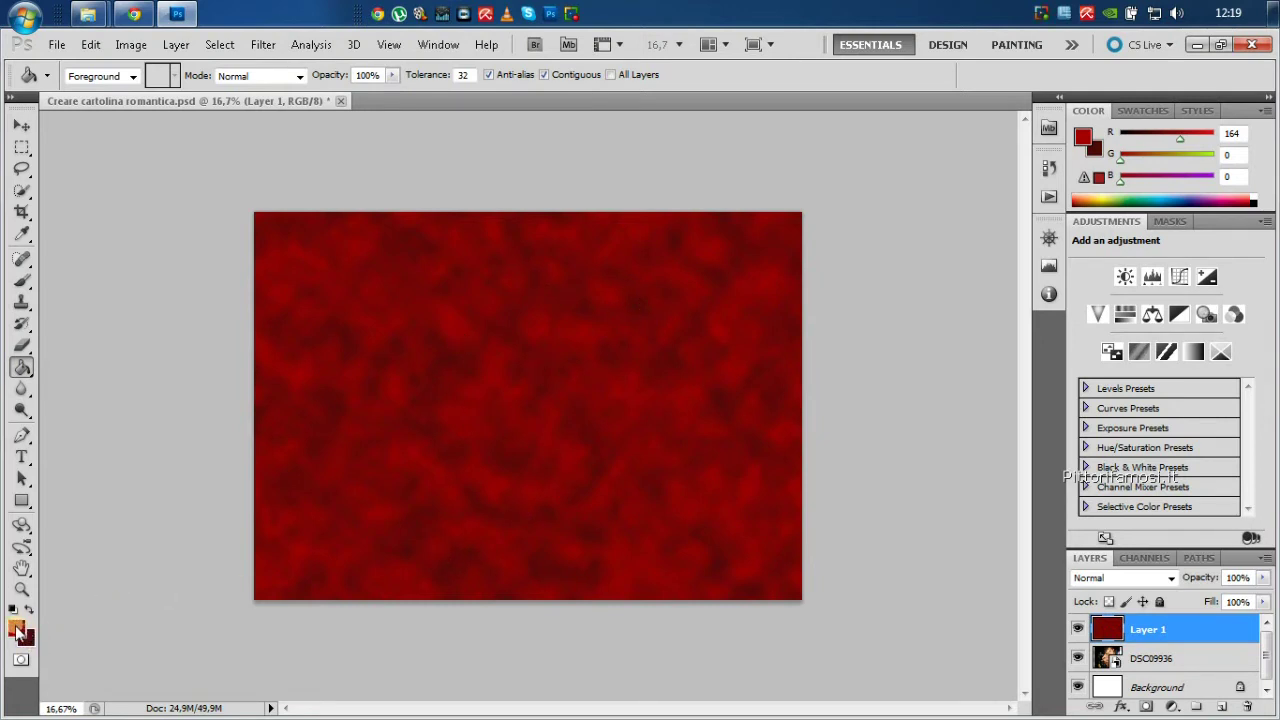
Change the background colour to the brighter red e50f0f.
{"action": "left_click", "coordinate": [28, 642]}
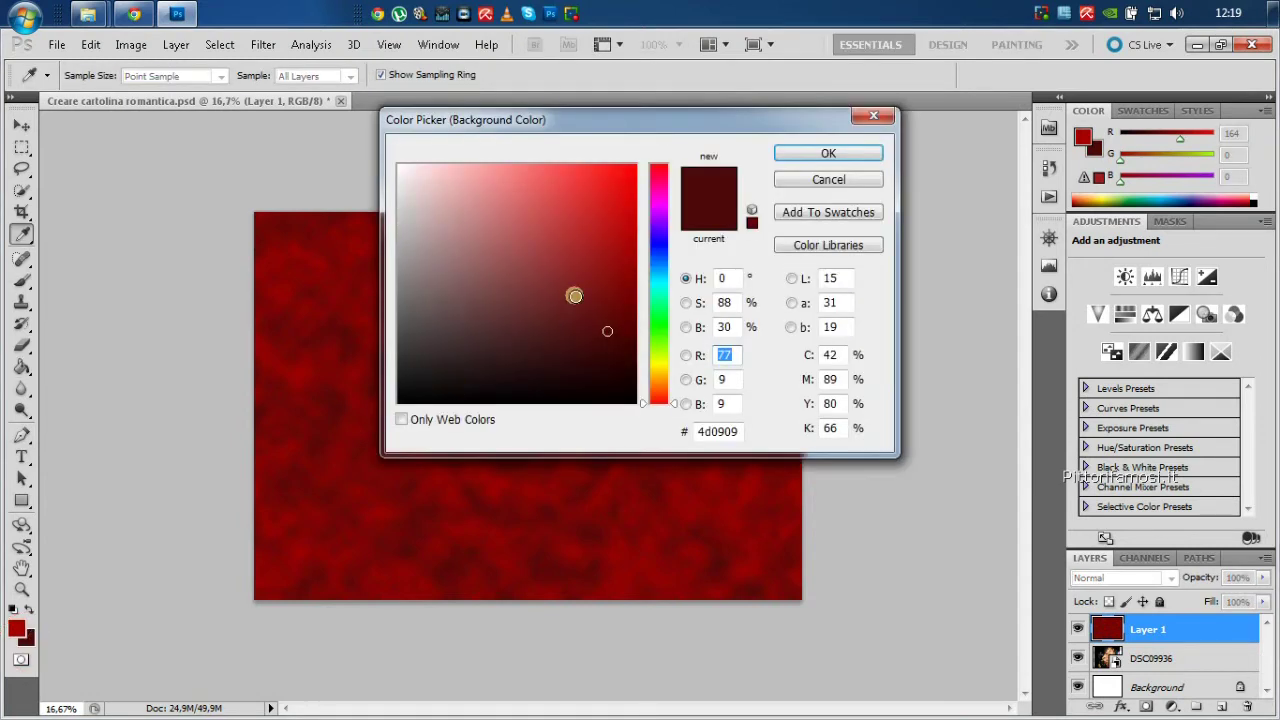
{"action": "left_click_drag", "start_coordinate": [620, 214], "coordinate": [614, 183]}
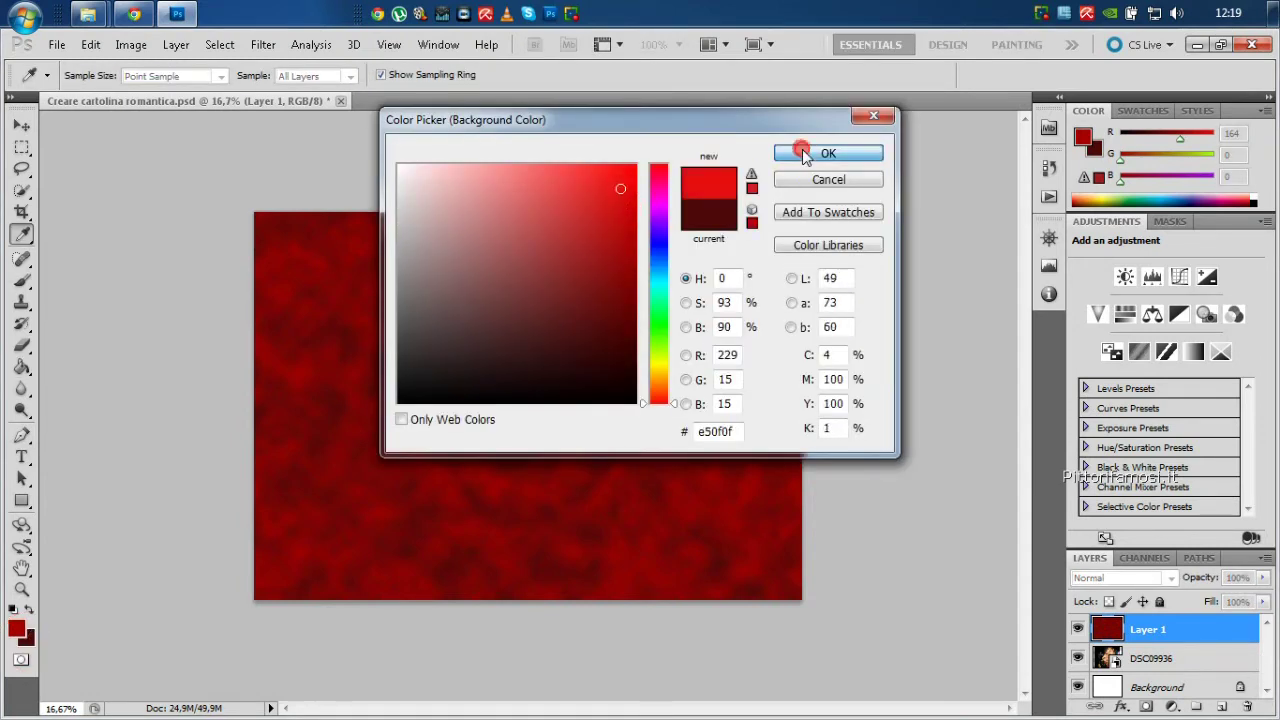
{"action": "left_click", "coordinate": [828, 153]}
{"action": "key", "text": "g"}
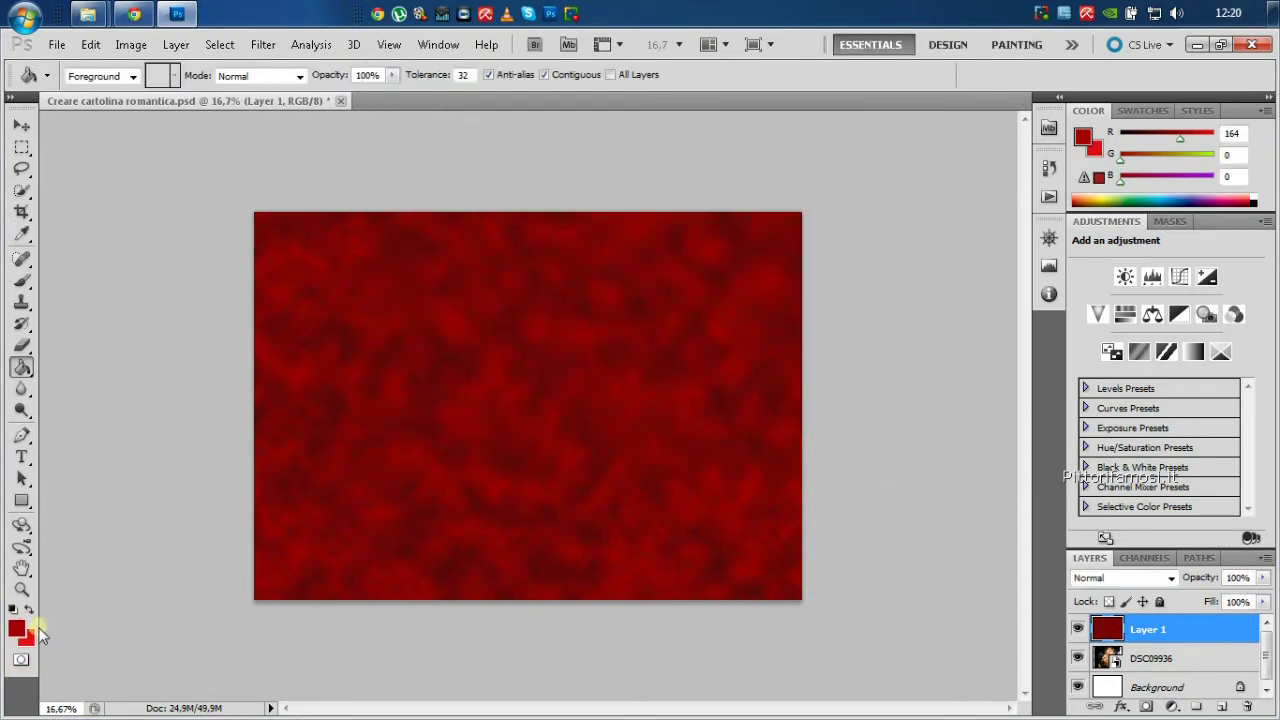
{"action": "left_click", "coordinate": [28, 640]}
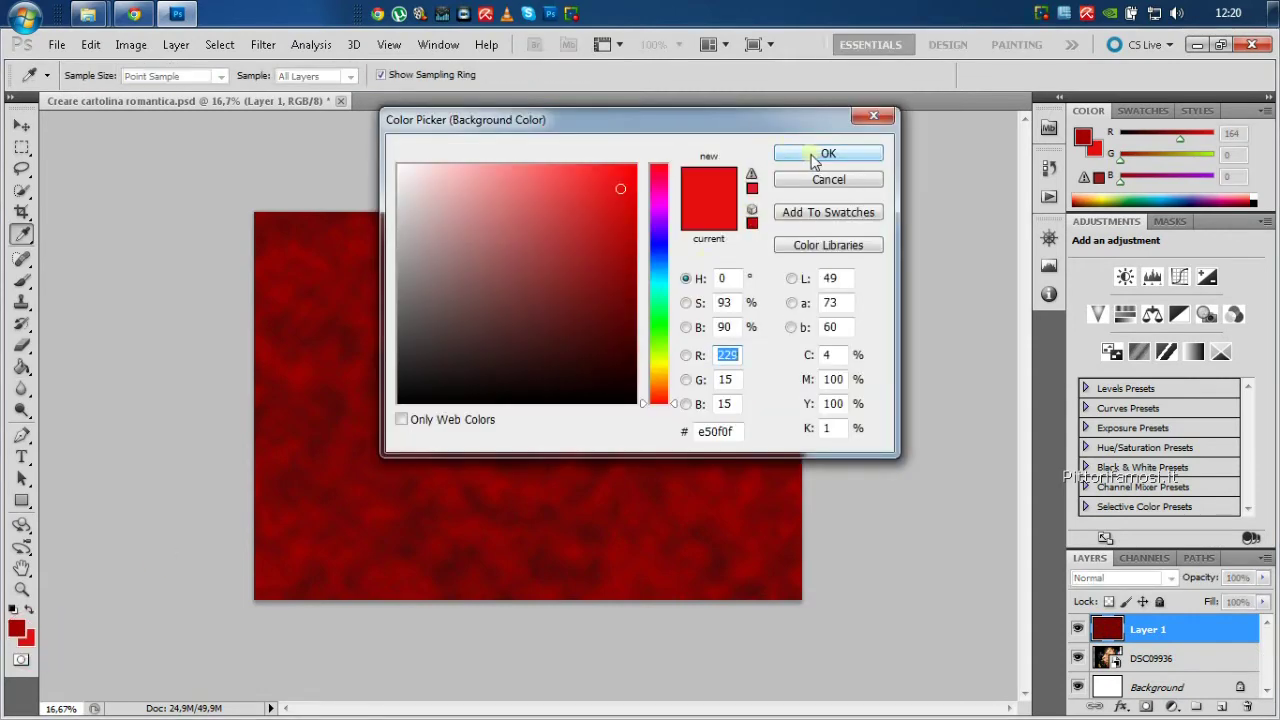
{"action": "left_click", "coordinate": [826, 154]}
Re-render Clouds on Layer 1 in the brighter red tones.
{"action": "left_click", "coordinate": [264, 45]}
{"action": "mouse_move", "coordinate": [281, 304]}
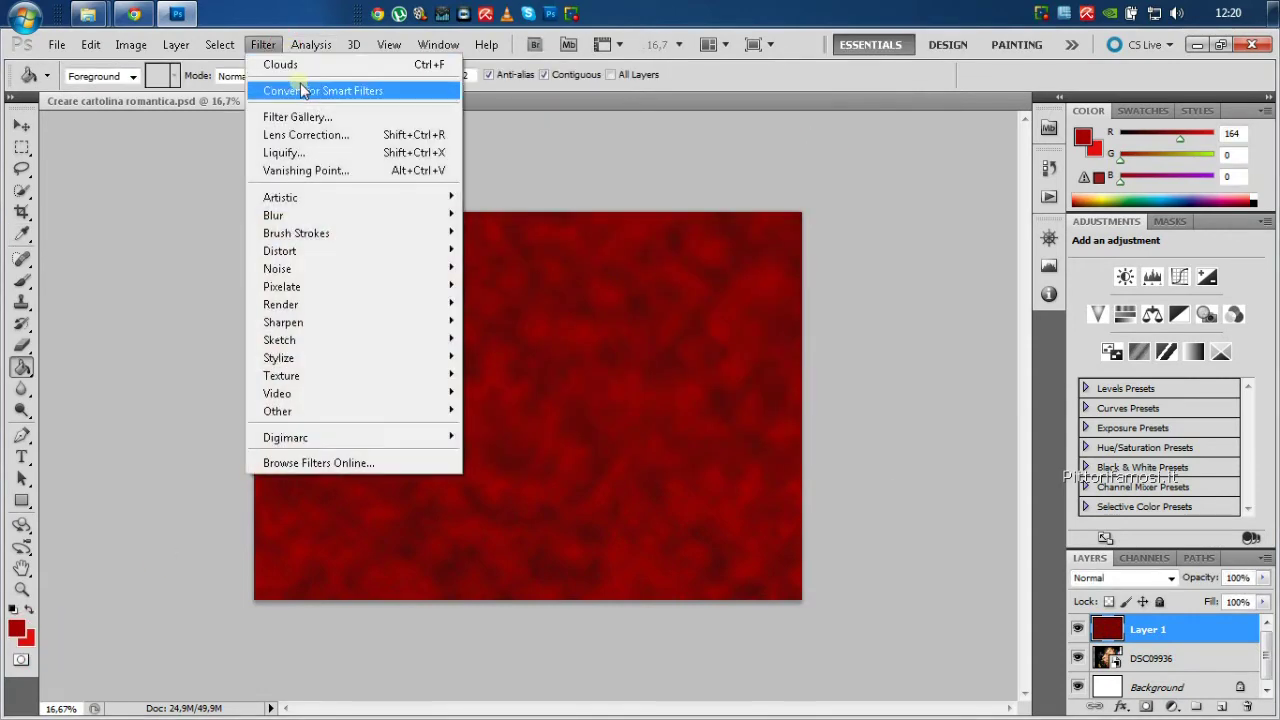
{"action": "left_click", "coordinate": [518, 306]}
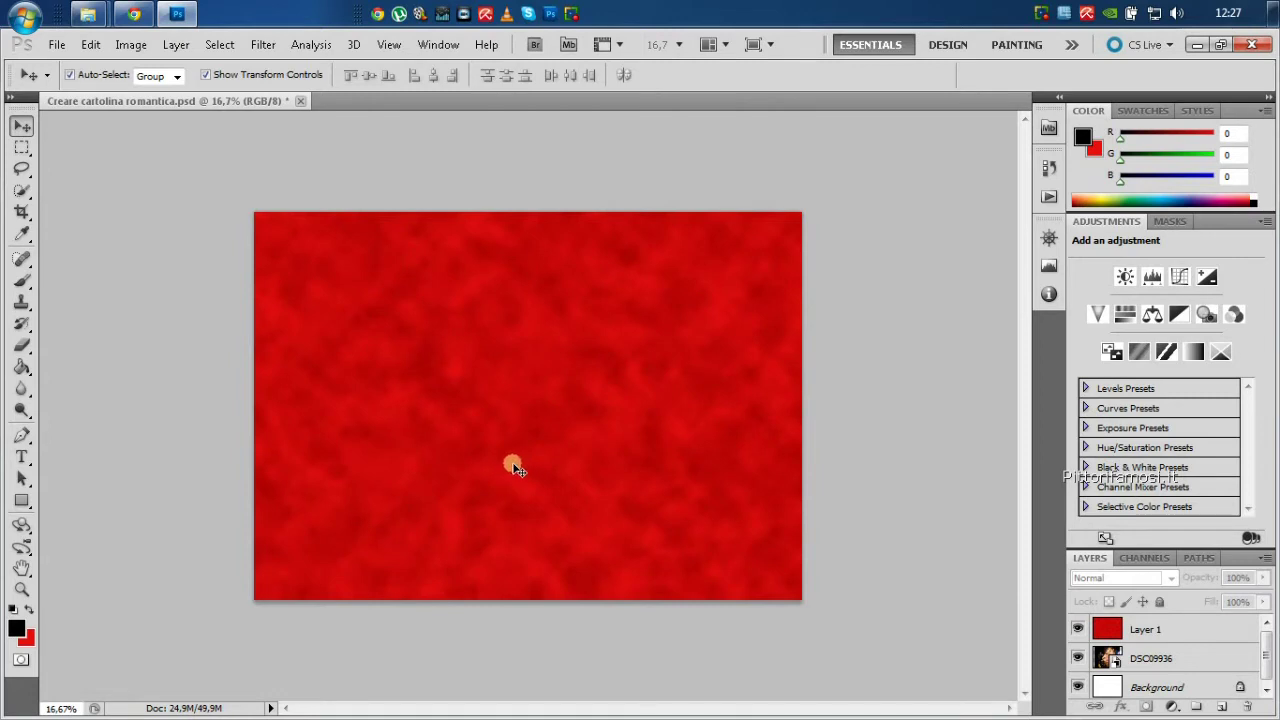
{"action": "left_click", "coordinate": [178, 46]}
{"action": "mouse_move", "coordinate": [210, 189]}
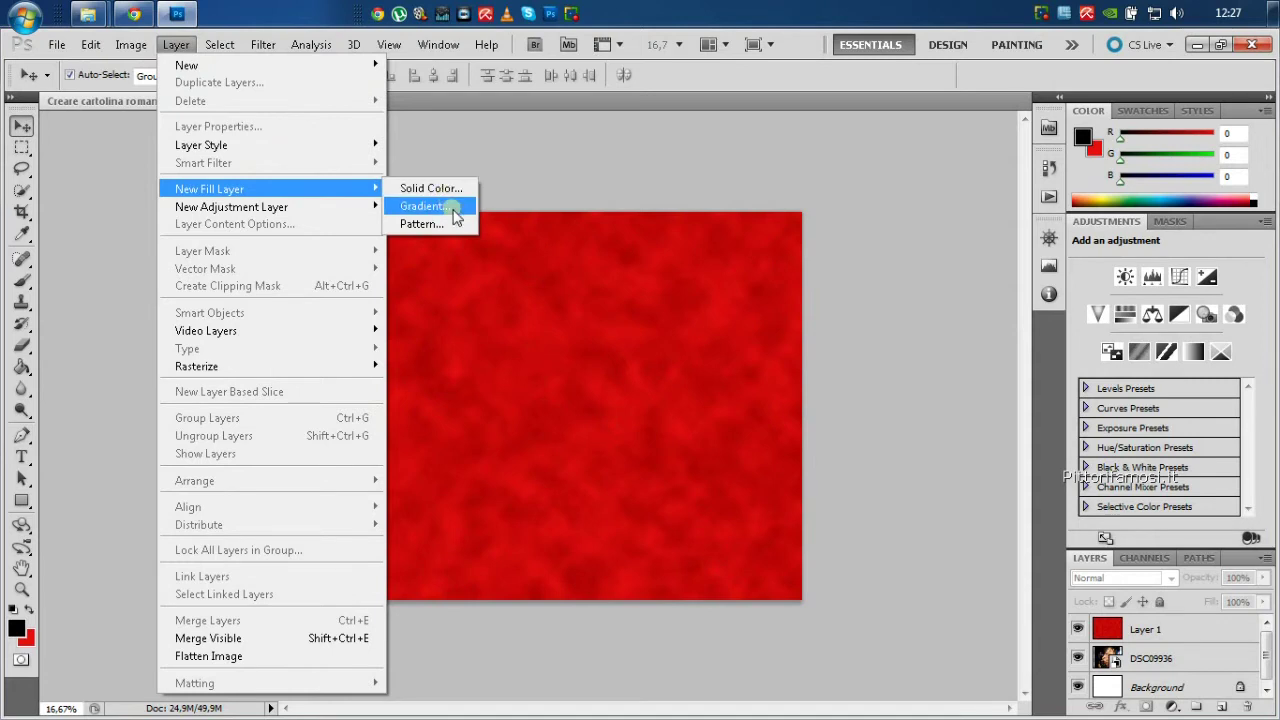
Add a Gradient Fill layer with Radial style.
{"action": "left_click", "coordinate": [455, 218]}
{"action": "left_click", "coordinate": [780, 223]}
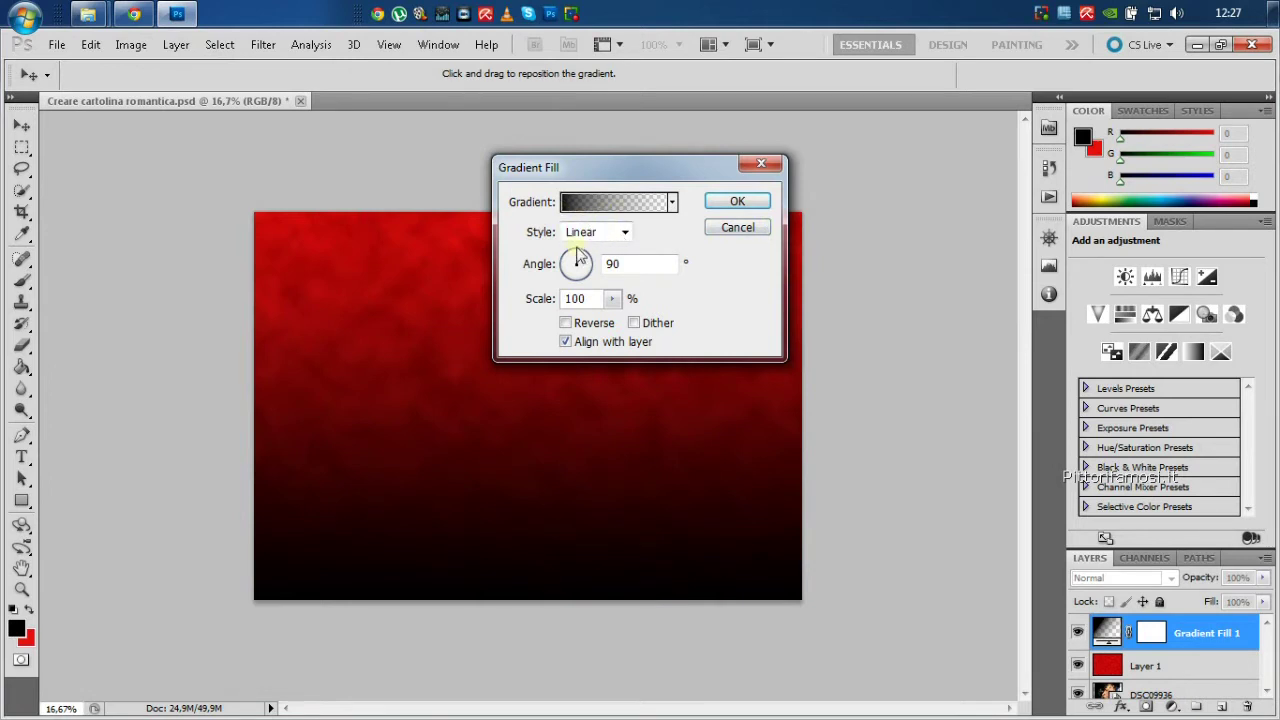
{"action": "left_click", "coordinate": [625, 234]}
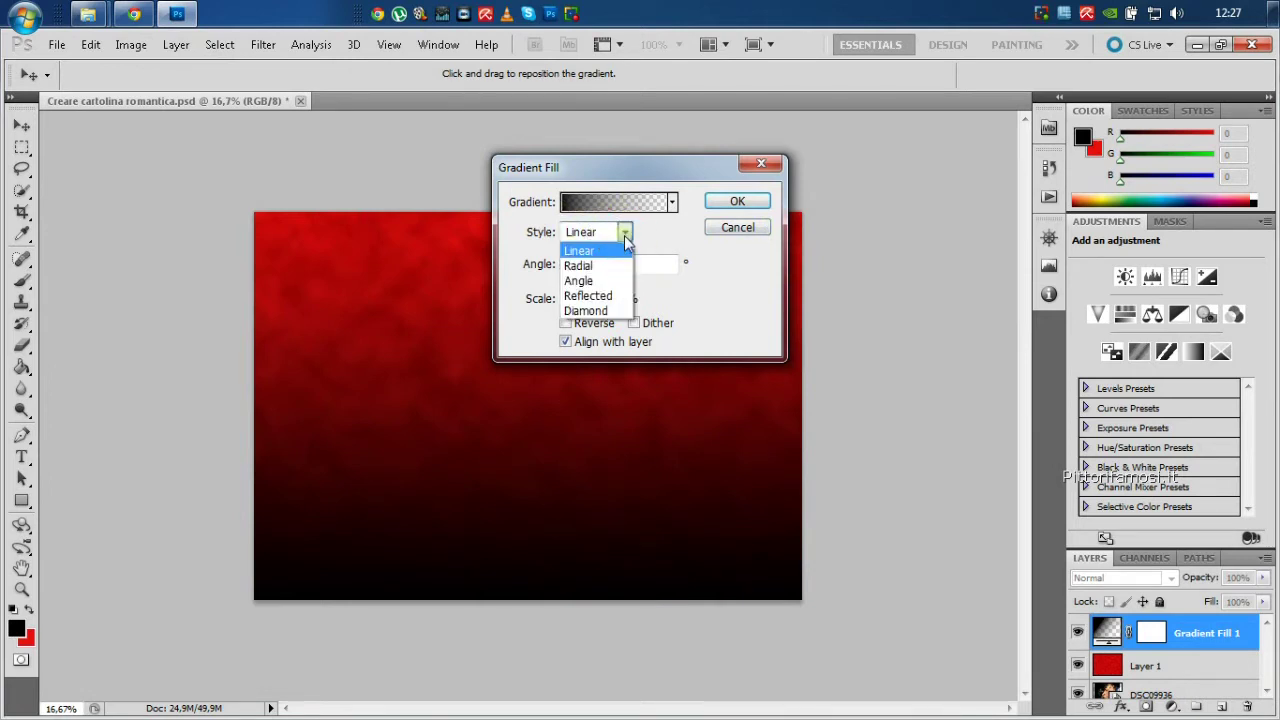
{"action": "left_click", "coordinate": [618, 268]}
{"action": "left_click_drag", "start_coordinate": [605, 180], "coordinate": [810, 260]}
Set the gradient's left colour stop to white.
{"action": "left_click", "coordinate": [794, 290]}
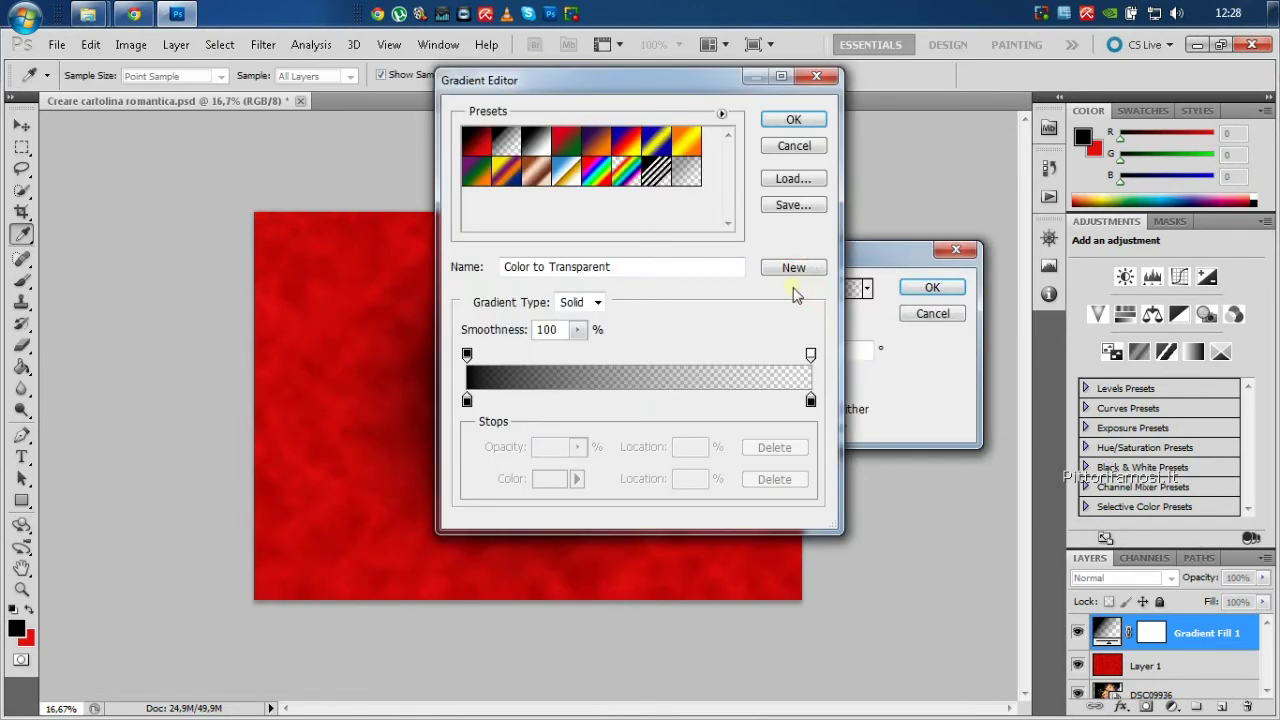
{"action": "left_click", "coordinate": [467, 400]}
{"action": "left_click", "coordinate": [549, 481]}
{"action": "left_click", "coordinate": [398, 152]}
{"action": "left_click", "coordinate": [826, 152]}
{"action": "left_click", "coordinate": [795, 121]}
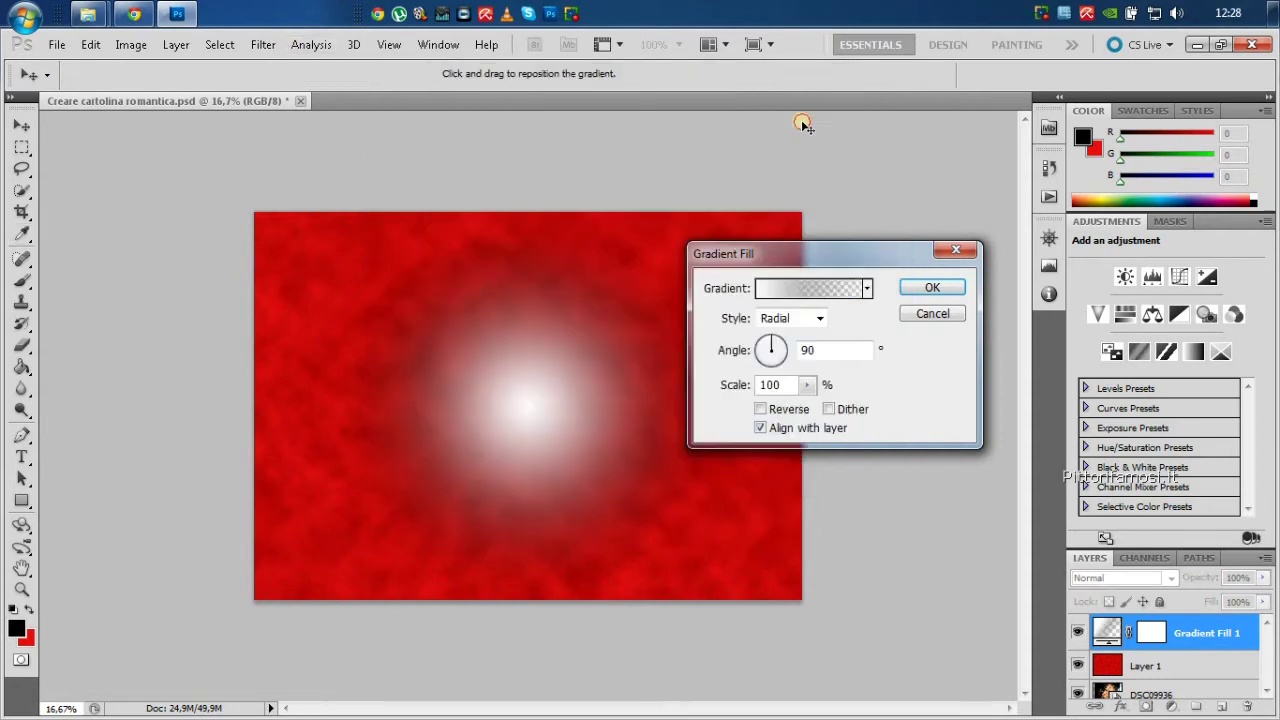
Set the gradient's right colour stop to white as well.
{"action": "left_click", "coordinate": [826, 291]}
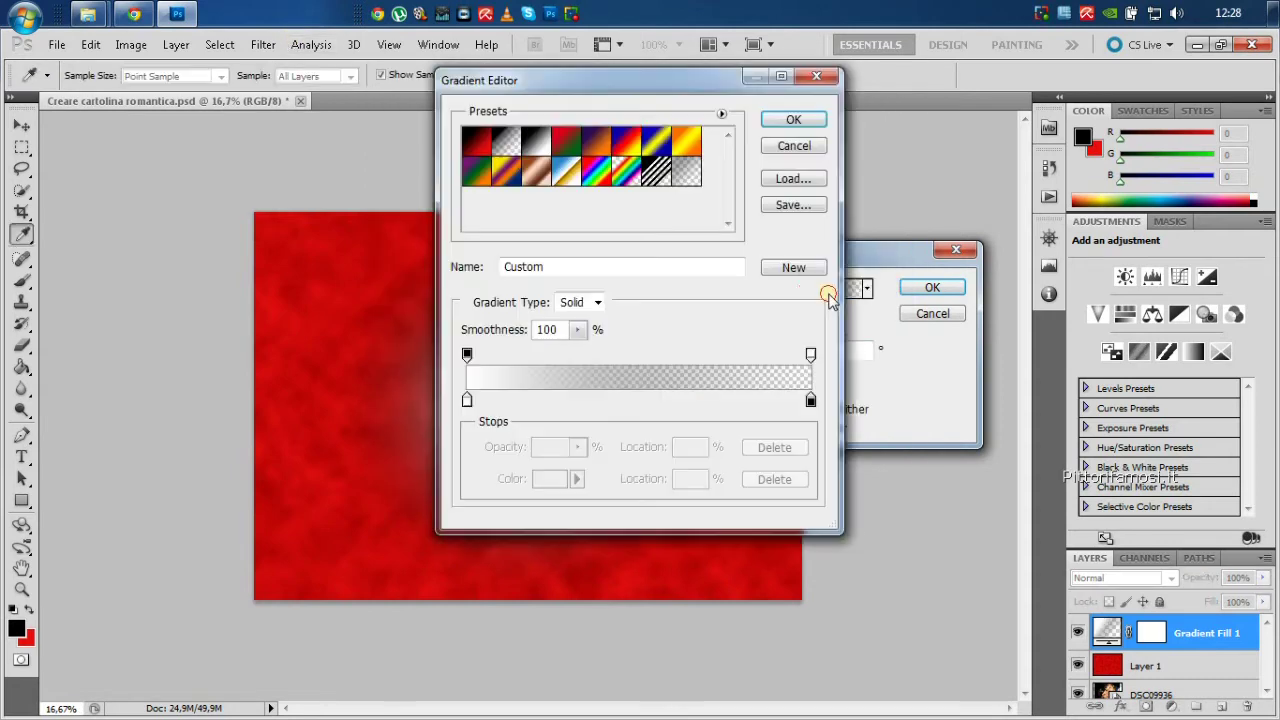
{"action": "left_click", "coordinate": [811, 401]}
{"action": "left_click", "coordinate": [548, 478]}
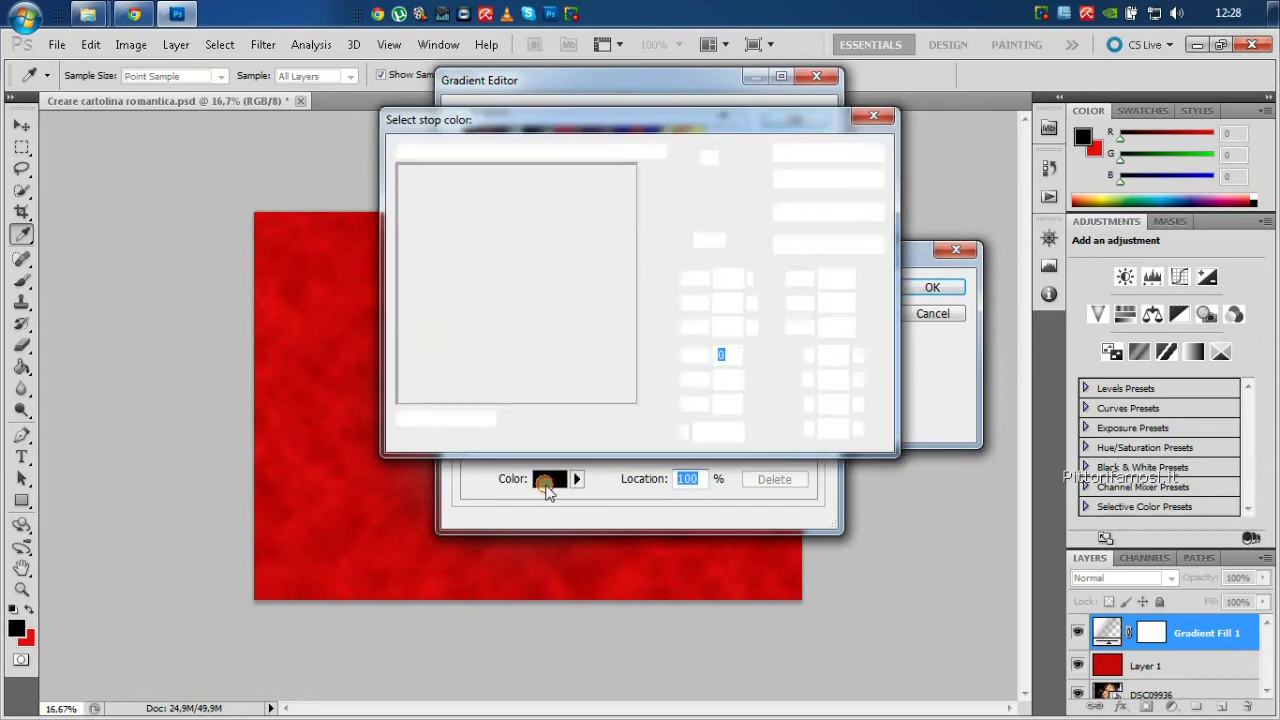
{"action": "left_click_drag", "start_coordinate": [528, 260], "coordinate": [398, 166]}
{"action": "left_click", "coordinate": [826, 154]}
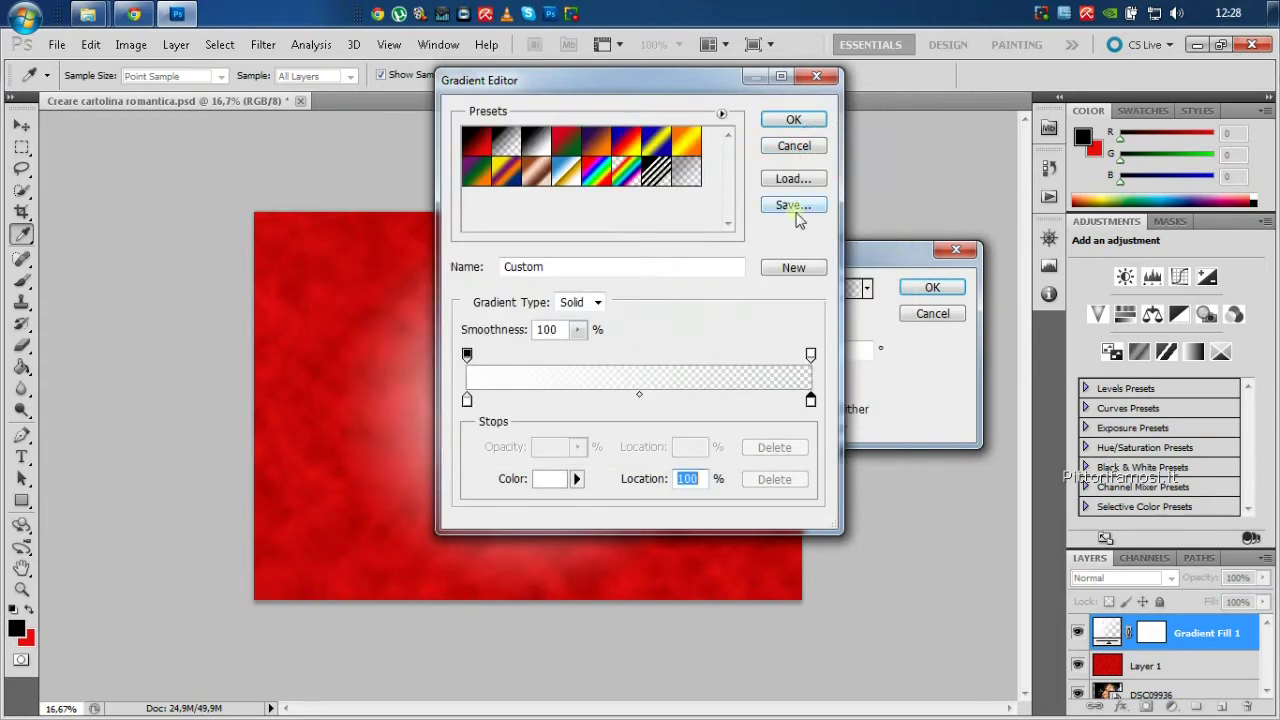
{"action": "left_click", "coordinate": [800, 127]}
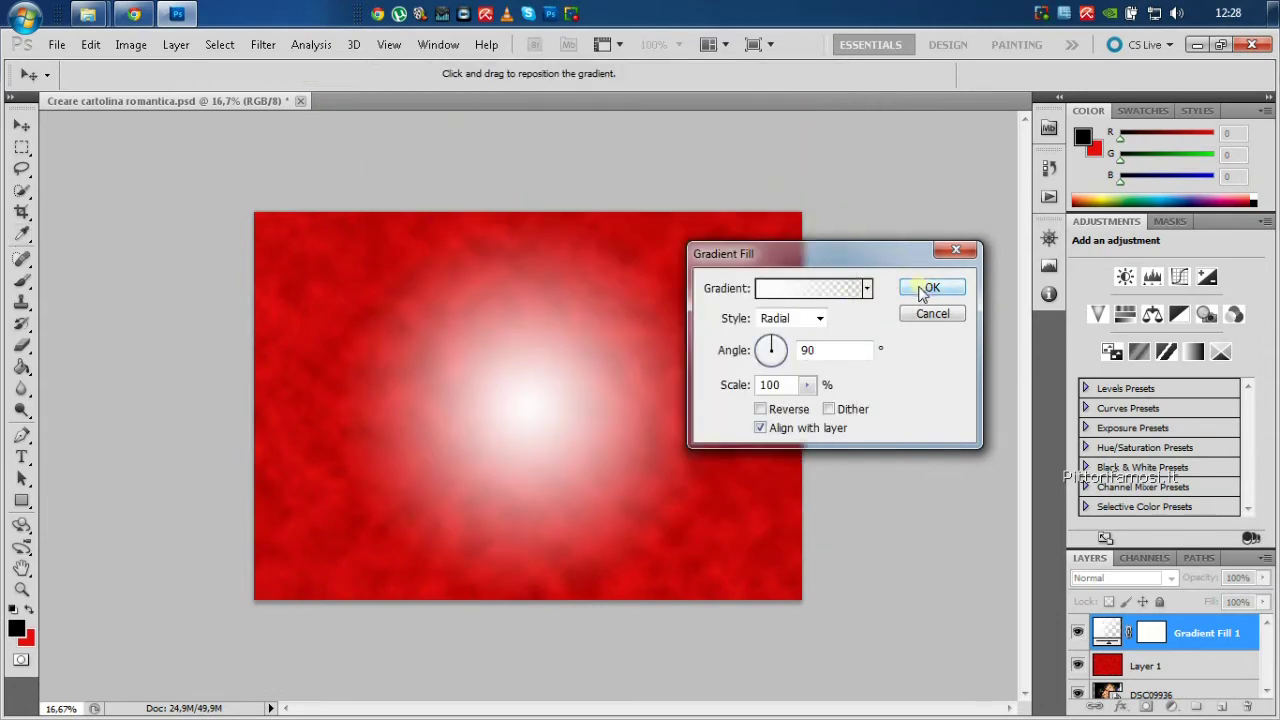
Shift the glow gradient's midpoint right, add a midway opacity stop, and commit Gradient Fill 1.
{"action": "left_click", "coordinate": [805, 385]}
{"action": "left_click", "coordinate": [820, 289]}
{"action": "left_click_drag", "start_coordinate": [663, 71], "coordinate": [952, 113]}
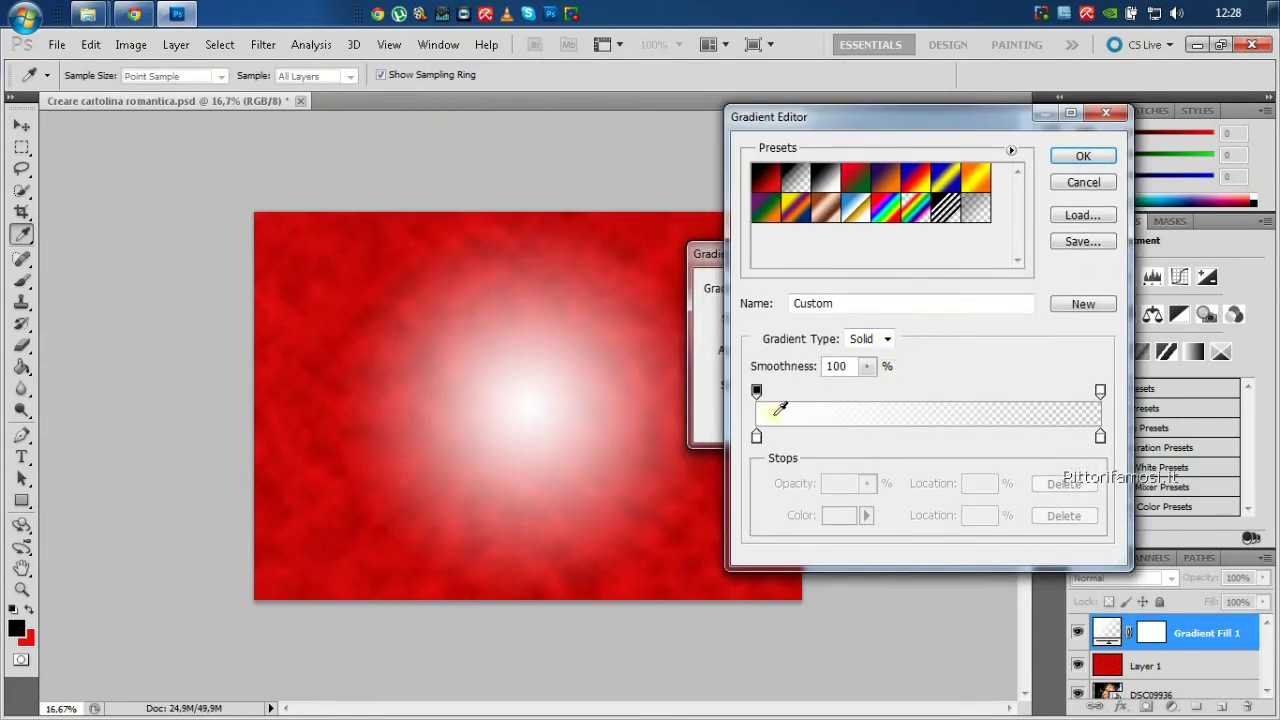
{"action": "left_click", "coordinate": [756, 437]}
{"action": "mouse_move", "coordinate": [930, 436]}
{"action": "left_mouse_down"}
{"action": "mouse_move", "coordinate": [978, 440]}
{"action": "mouse_move", "coordinate": [919, 441]}
{"action": "left_mouse_up"}
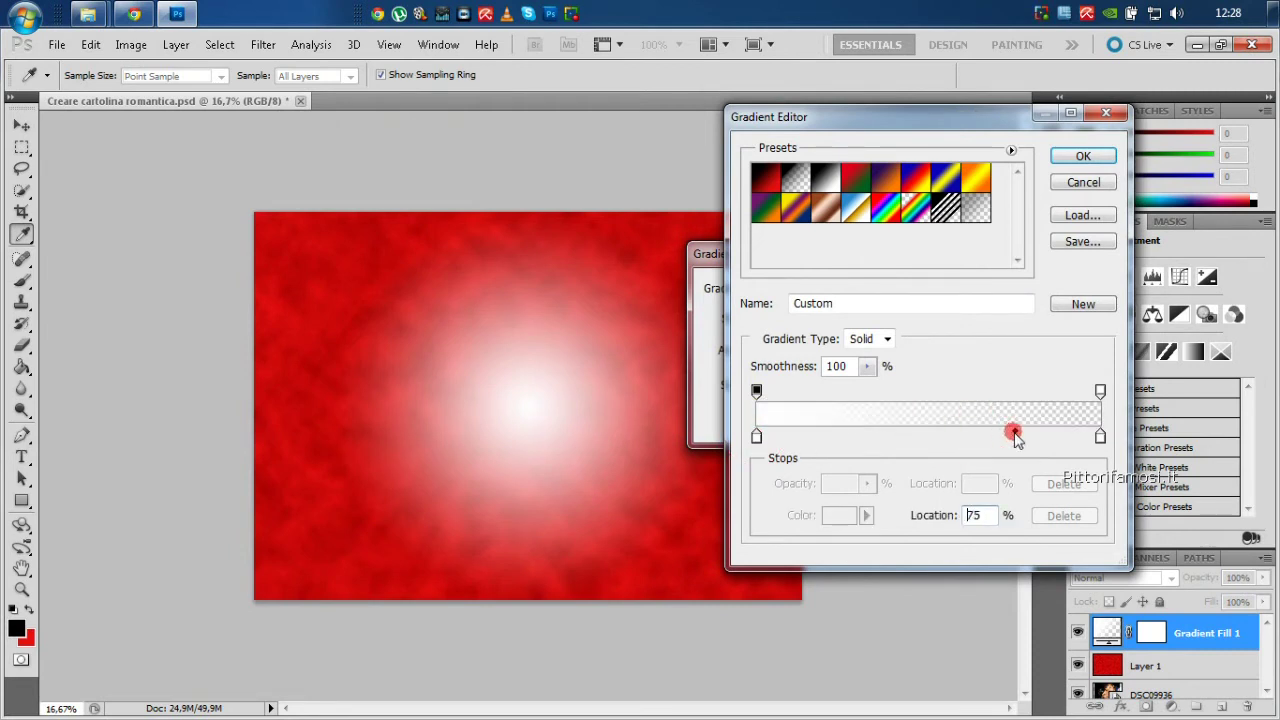
{"action": "left_click_drag", "start_coordinate": [919, 441], "coordinate": [986, 443]}
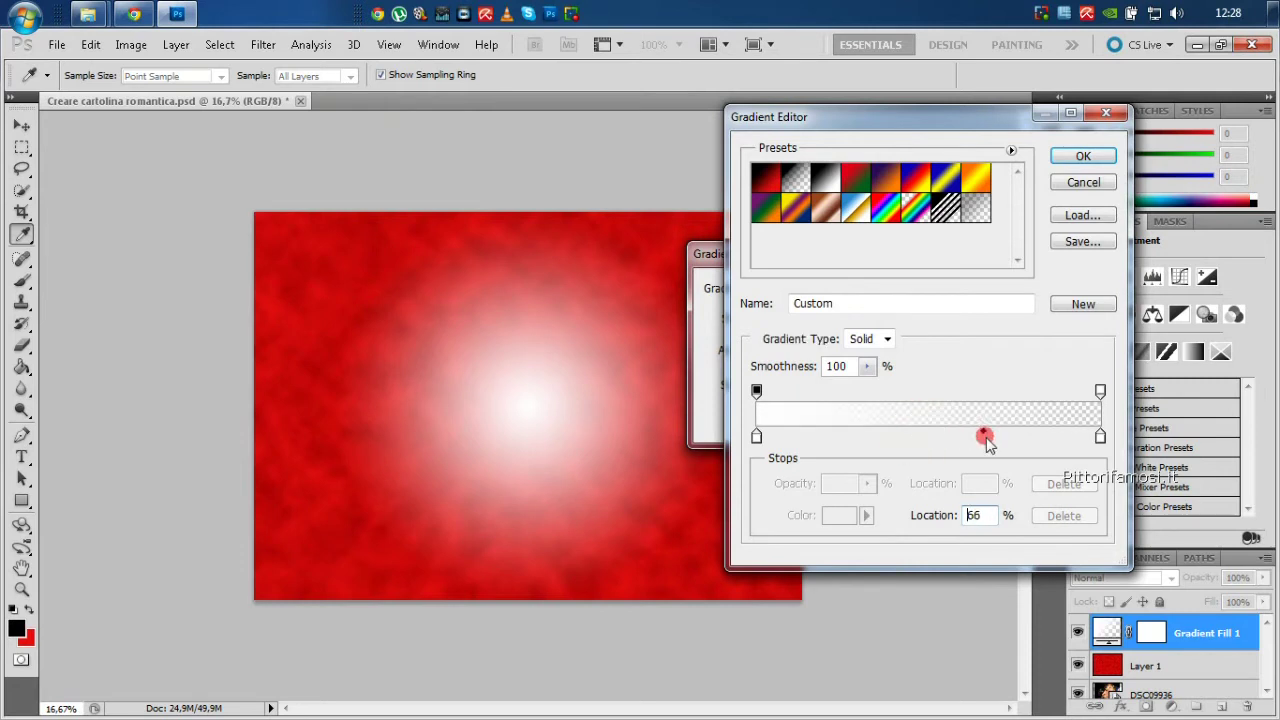
{"action": "left_click", "coordinate": [757, 390]}
{"action": "mouse_move", "coordinate": [930, 392]}
{"action": "left_mouse_down"}
{"action": "mouse_move", "coordinate": [985, 392]}
{"action": "mouse_move", "coordinate": [940, 393]}
{"action": "mouse_move", "coordinate": [962, 400]}
{"action": "left_mouse_up"}
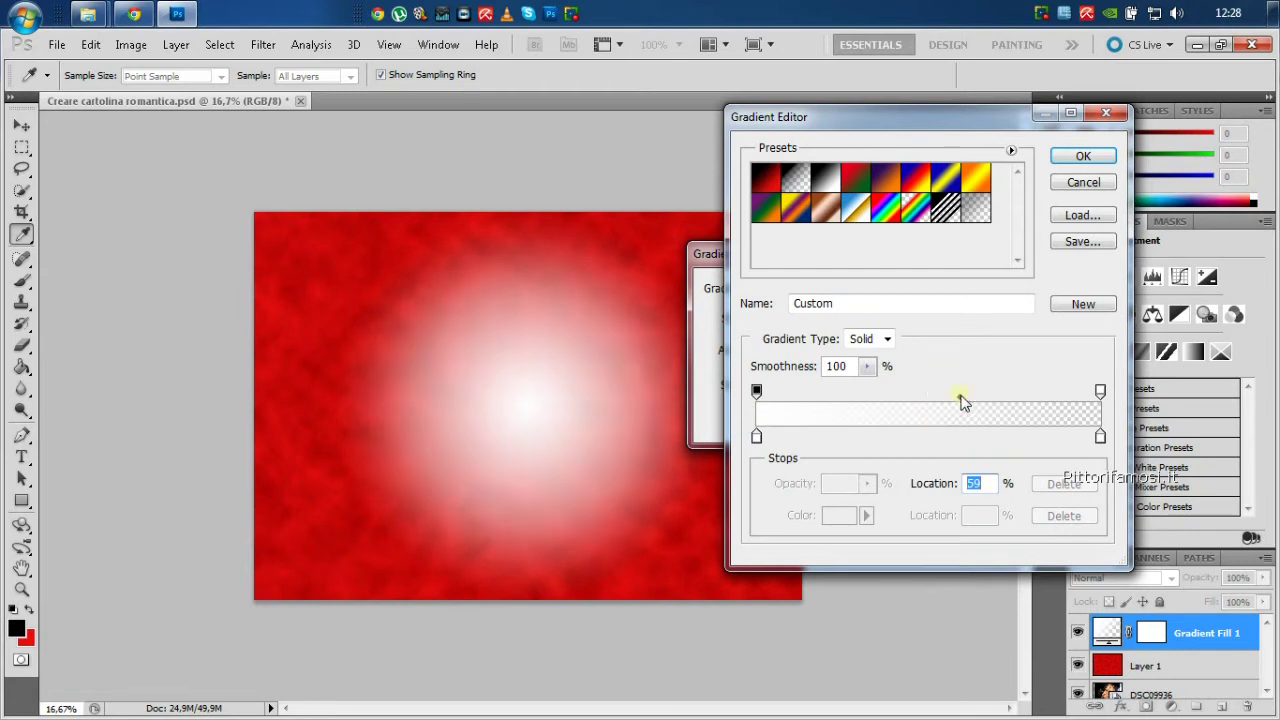
{"action": "left_click", "coordinate": [1080, 157]}
{"action": "left_click", "coordinate": [925, 286]}
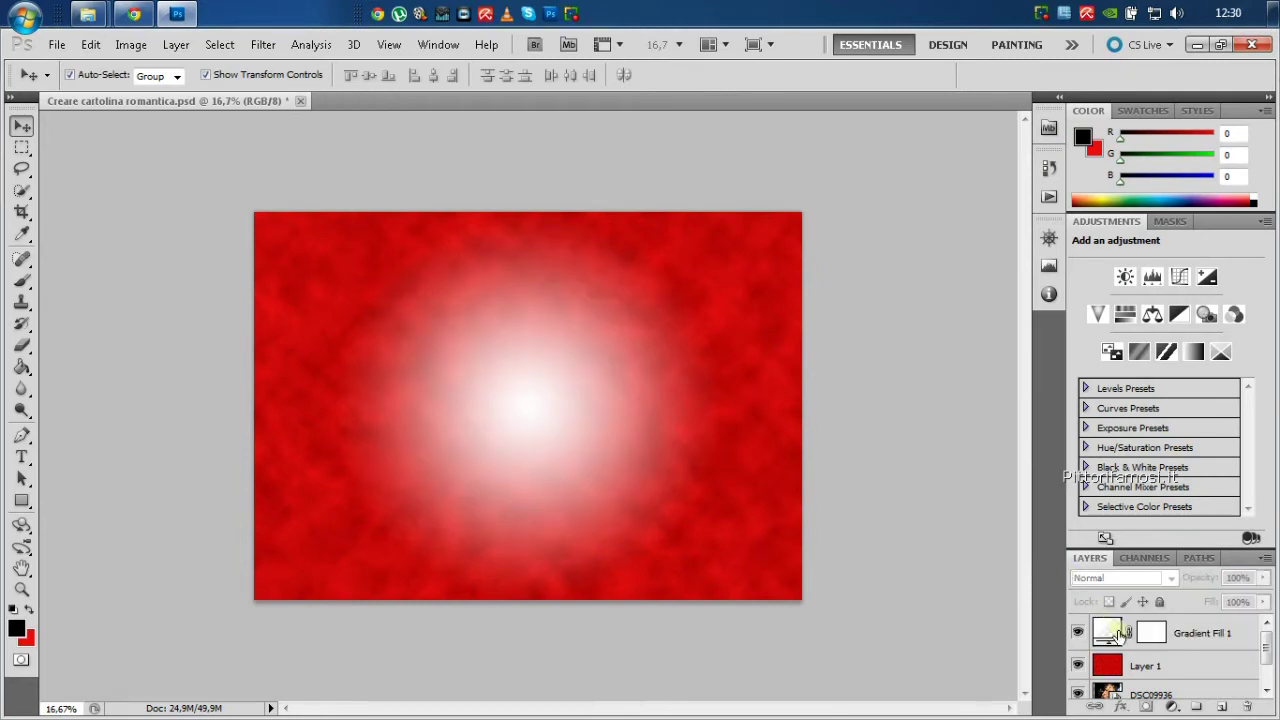
Move DSC09936 above Gradient Fill 1, scale it to 75.23% at the card centre, and duplicate it.
{"action": "left_click_drag", "start_coordinate": [1150, 688], "coordinate": [1160, 618]}
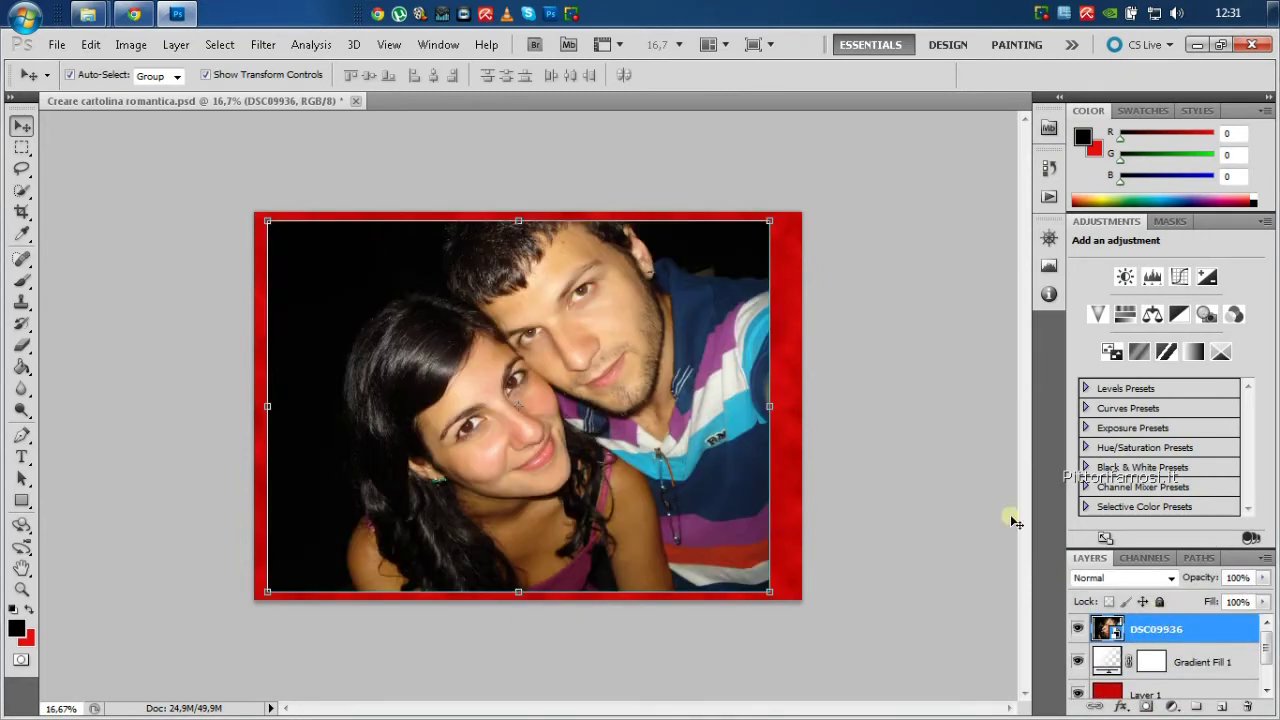
{"action": "left_click", "coordinate": [269, 220]}
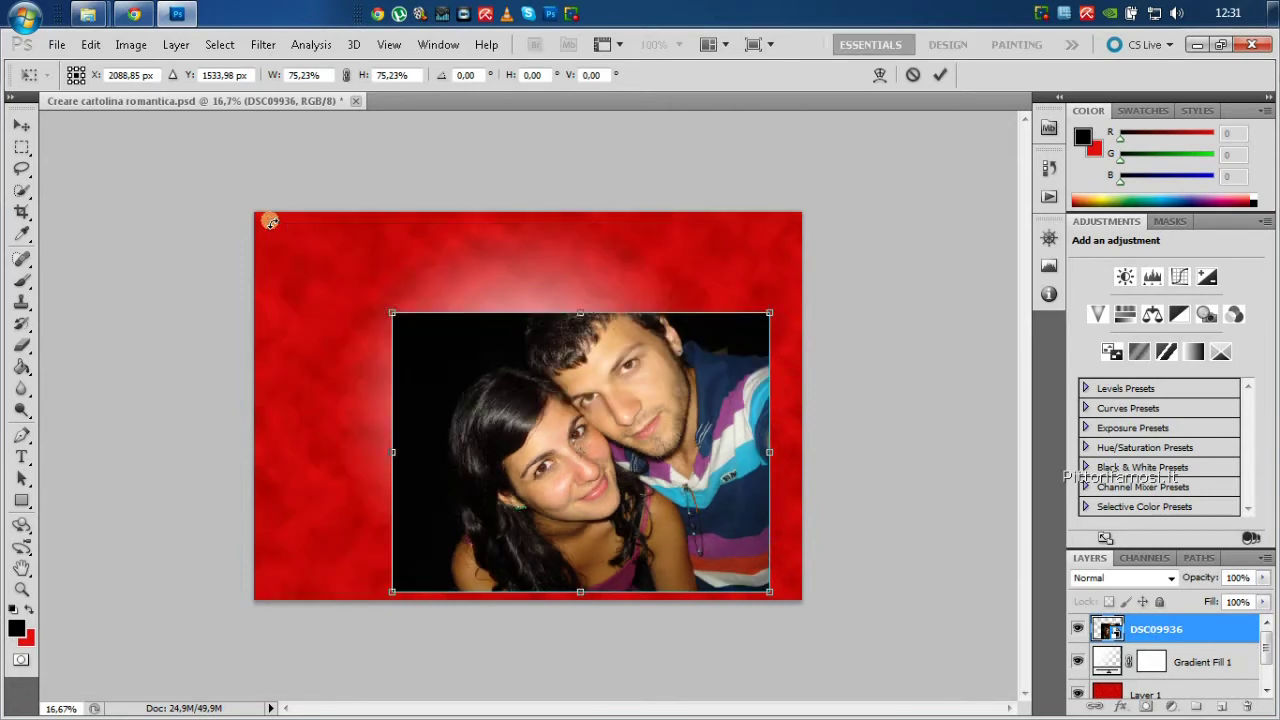
{"action": "mouse_move", "coordinate": [521, 399]}
{"action": "left_mouse_down"}
{"action": "mouse_move", "coordinate": [446, 336]}
{"action": "mouse_move", "coordinate": [520, 370]}
{"action": "left_mouse_up"}
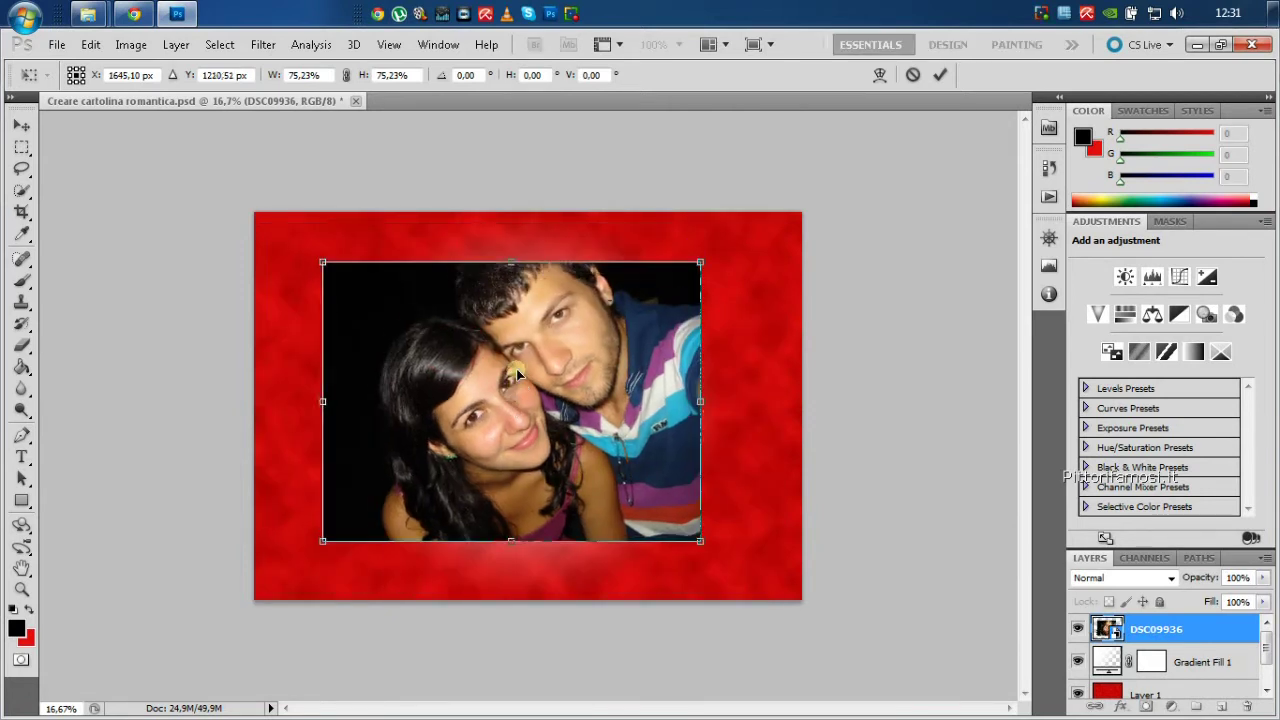
{"action": "left_click", "coordinate": [520, 367]}
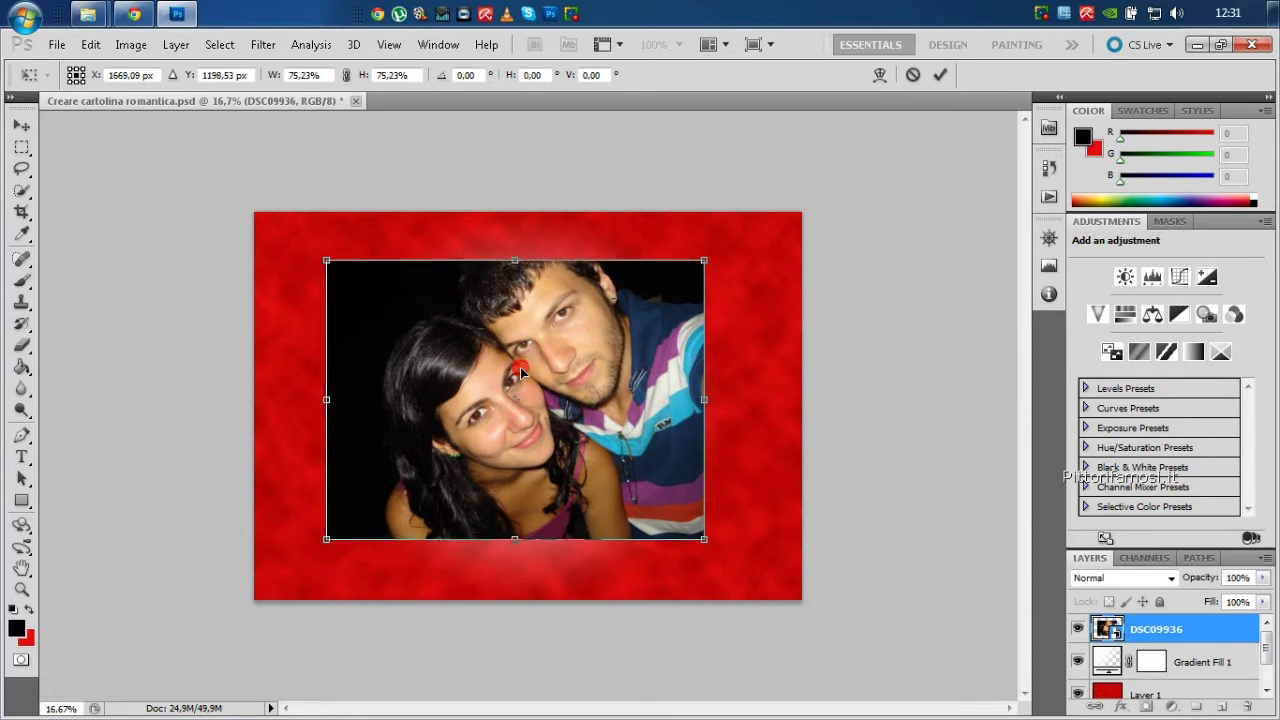
{"action": "key", "text": "Return"}
{"action": "left_click_drag", "start_coordinate": [1175, 628], "coordinate": [1220, 700]}
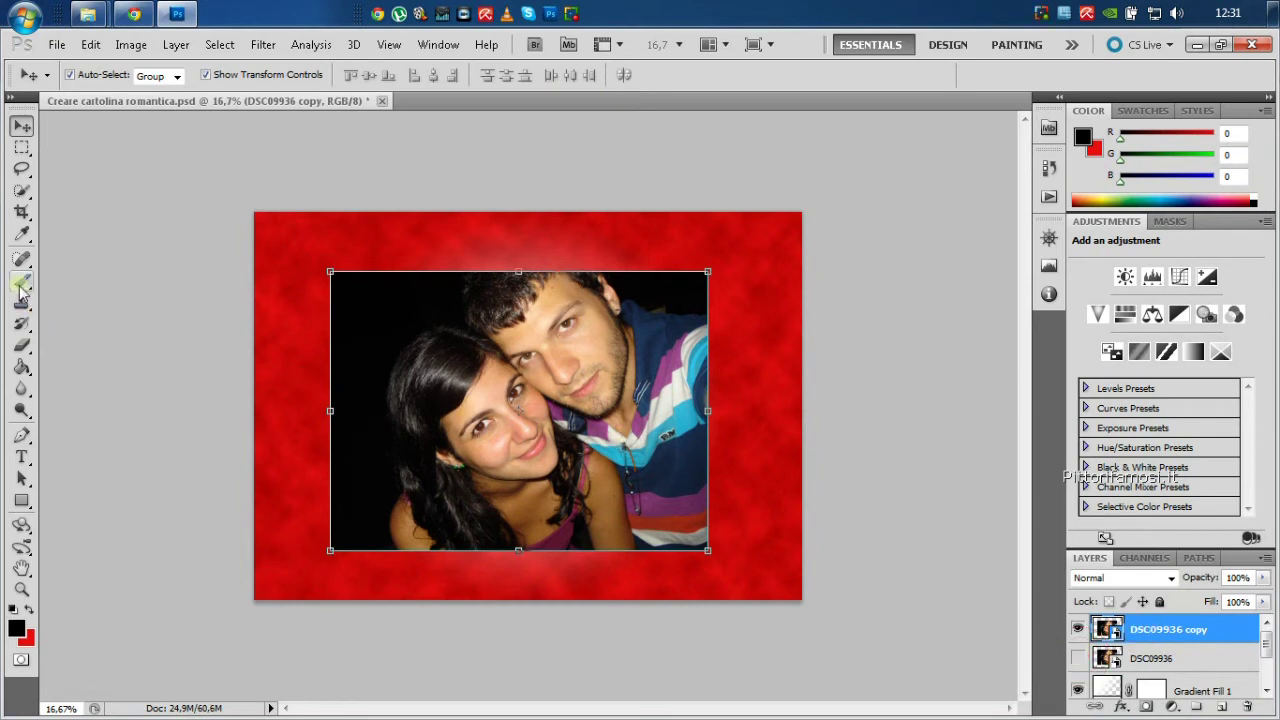
Rasterize the photo copy and set the Eraser to a 143 px Soft Round brush at 0% hardness.
{"action": "left_click", "coordinate": [21, 345]}
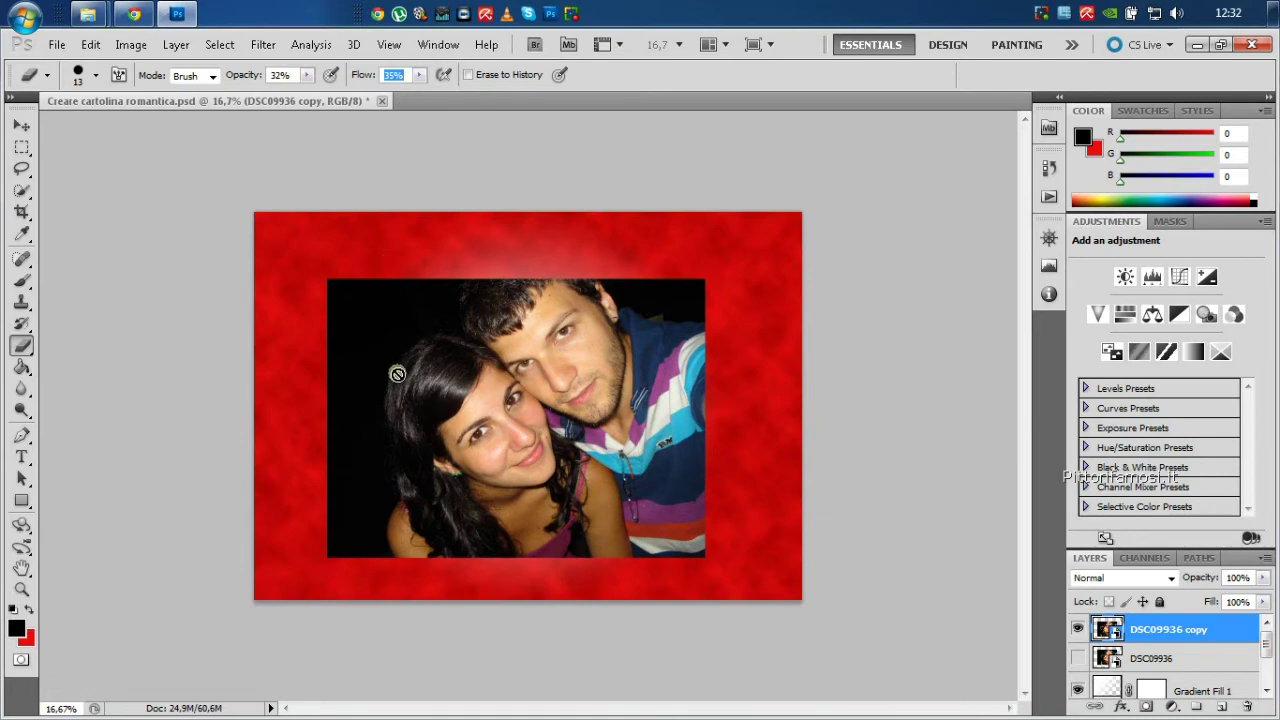
{"action": "right_click", "coordinate": [1180, 632]}
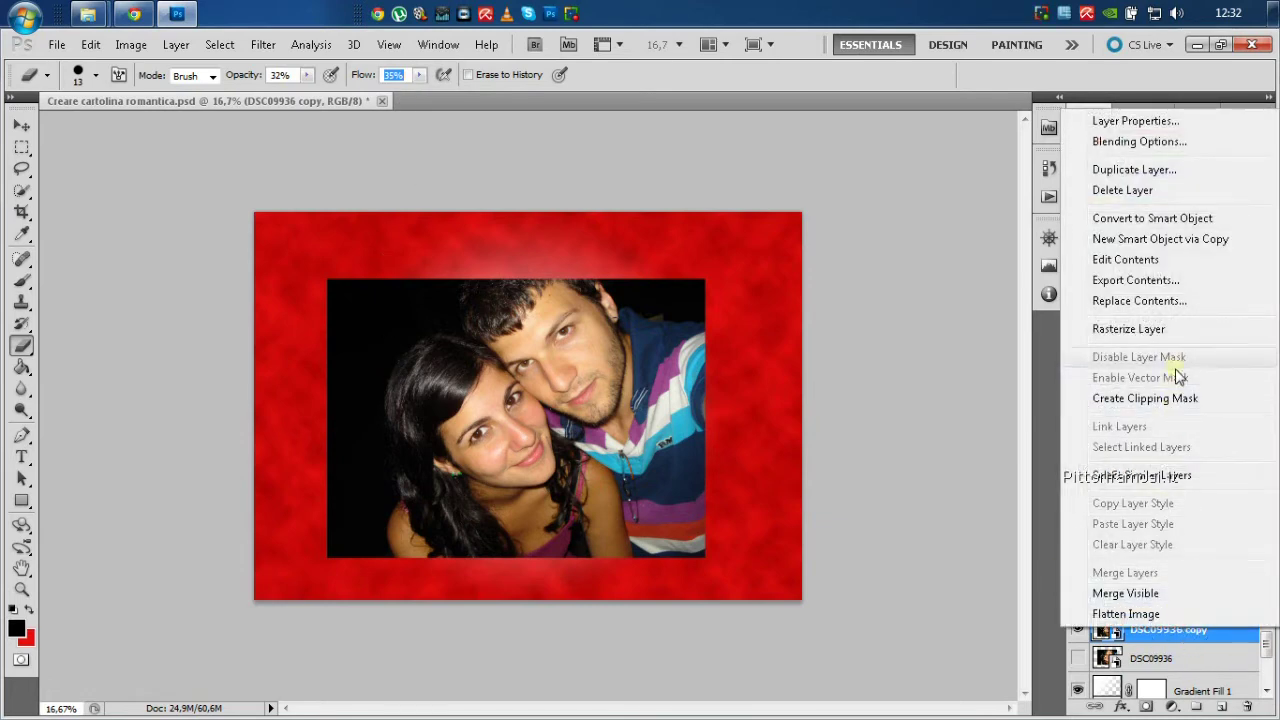
{"action": "left_click", "coordinate": [1168, 329]}
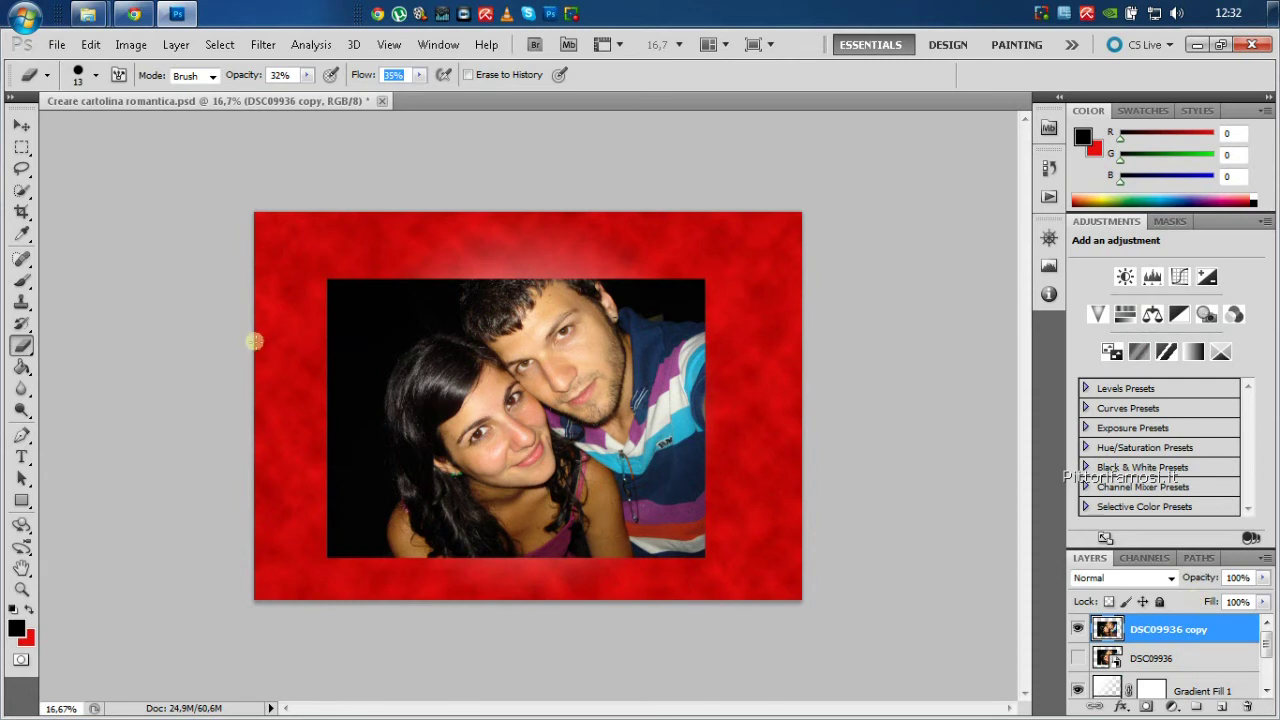
{"action": "right_click", "coordinate": [344, 322]}
{"action": "left_click_drag", "start_coordinate": [558, 518], "coordinate": [560, 438]}
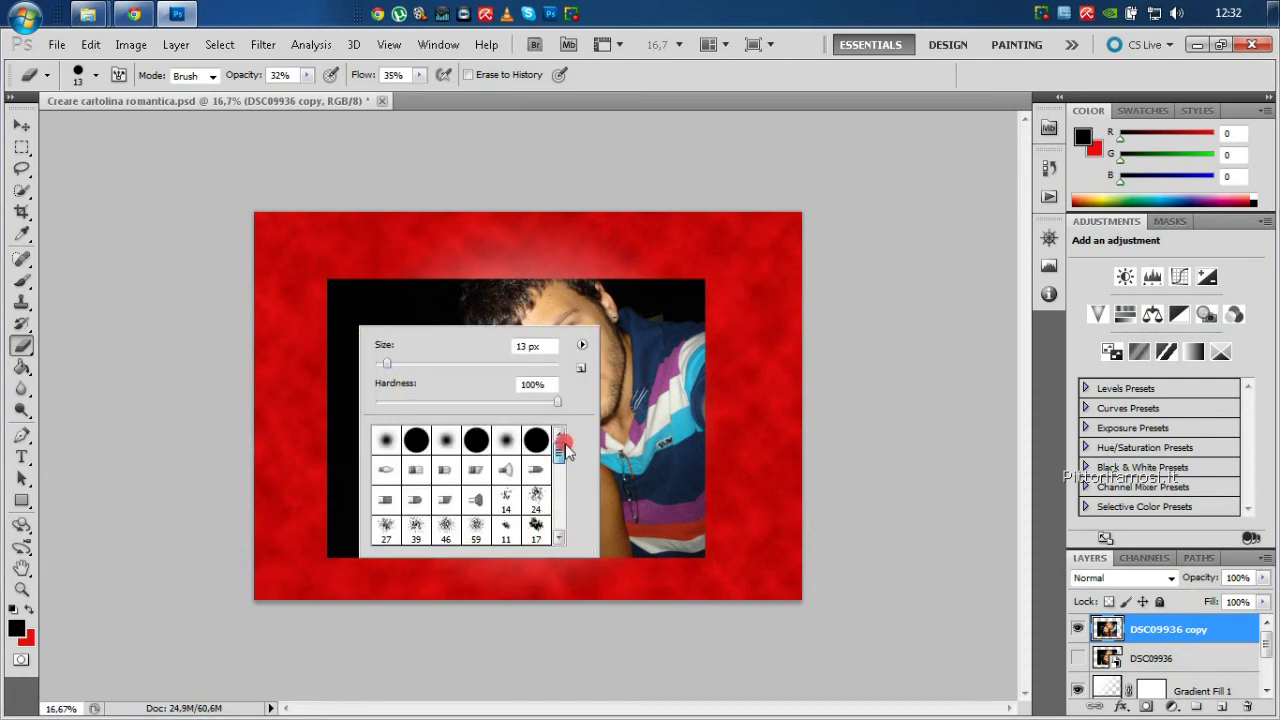
{"action": "left_click", "coordinate": [388, 441]}
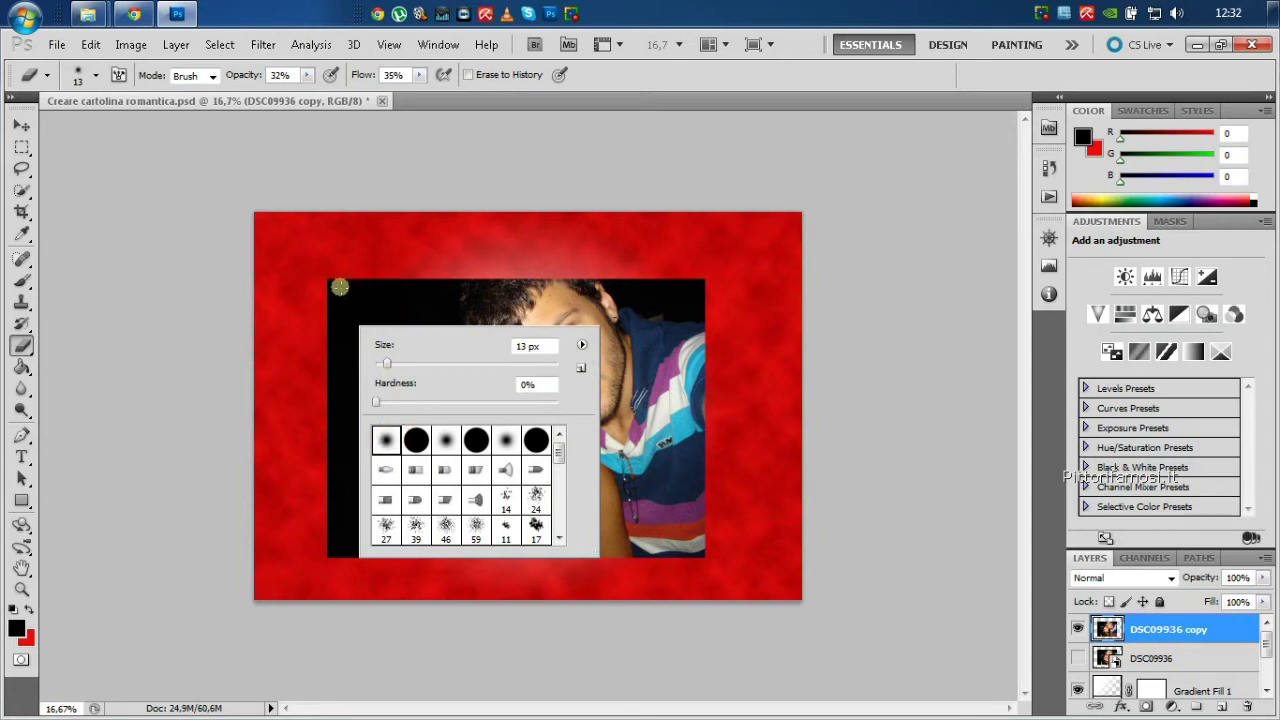
{"action": "left_click_drag", "start_coordinate": [415, 370], "coordinate": [484, 370]}
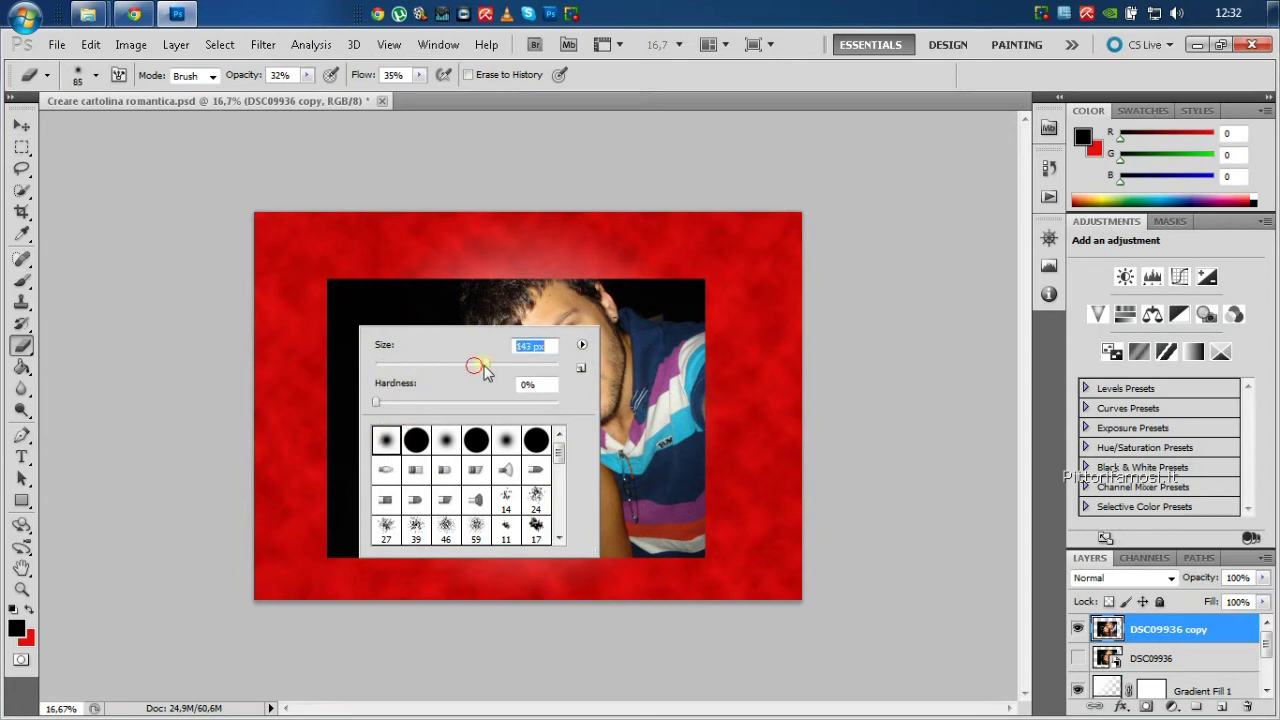
Erase the photo's top-left corner and left edge, then enlarge the eraser to 1009 px.
{"action": "left_click", "coordinate": [342, 292]}
{"action": "left_click_drag", "start_coordinate": [297, 300], "coordinate": [337, 423]}
{"action": "right_click", "coordinate": [337, 423]}
{"action": "left_click_drag", "start_coordinate": [538, 424], "coordinate": [546, 421]}
{"action": "left_click", "coordinate": [315, 386]}
Fade the photo's lower-left, left, top-right and lower-right edges, then shrink the eraser to 191 px.
{"action": "left_click_drag", "start_coordinate": [309, 491], "coordinate": [360, 583]}
{"action": "left_click_drag", "start_coordinate": [275, 350], "coordinate": [300, 539]}
{"action": "left_click_drag", "start_coordinate": [697, 259], "coordinate": [743, 514]}
{"action": "left_click_drag", "start_coordinate": [686, 602], "coordinate": [729, 514]}
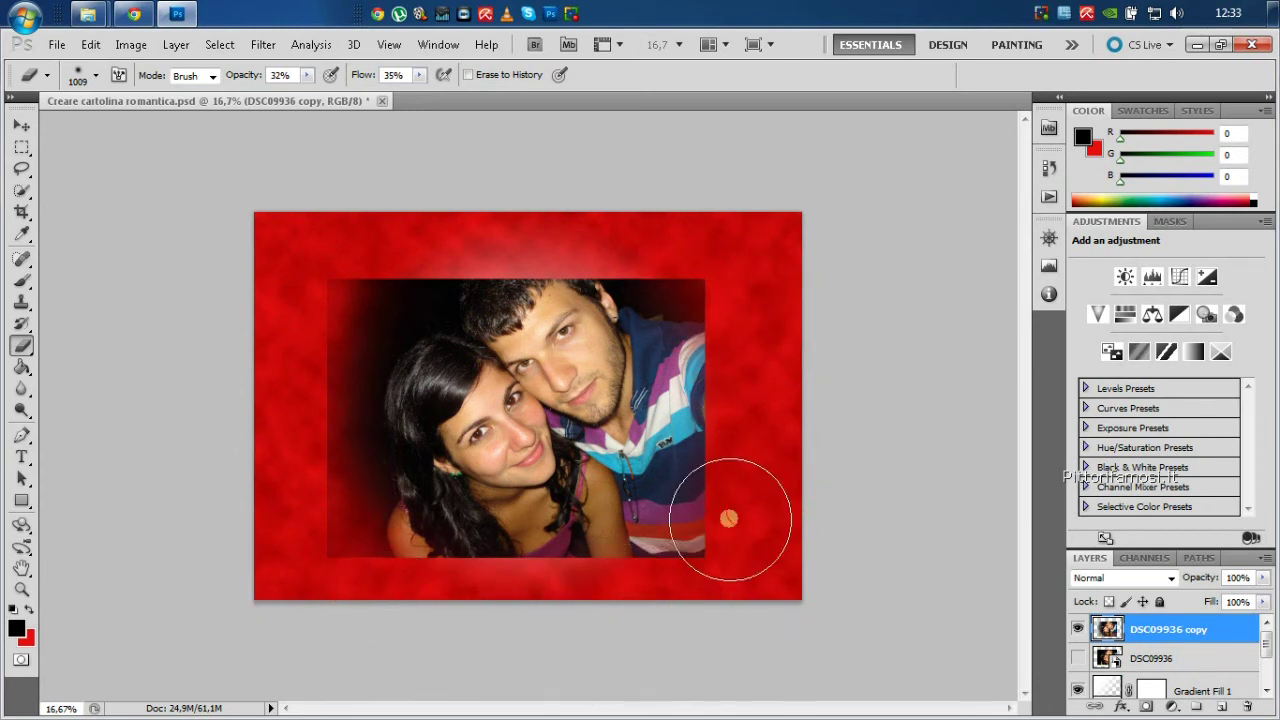
{"action": "right_click", "coordinate": [330, 294]}
{"action": "mouse_move", "coordinate": [538, 333]}
{"action": "left_mouse_down"}
{"action": "mouse_move", "coordinate": [490, 335]}
{"action": "mouse_move", "coordinate": [515, 365]}
{"action": "left_mouse_up"}
{"action": "left_click", "coordinate": [315, 297]}
{"action": "right_click", "coordinate": [311, 386]}
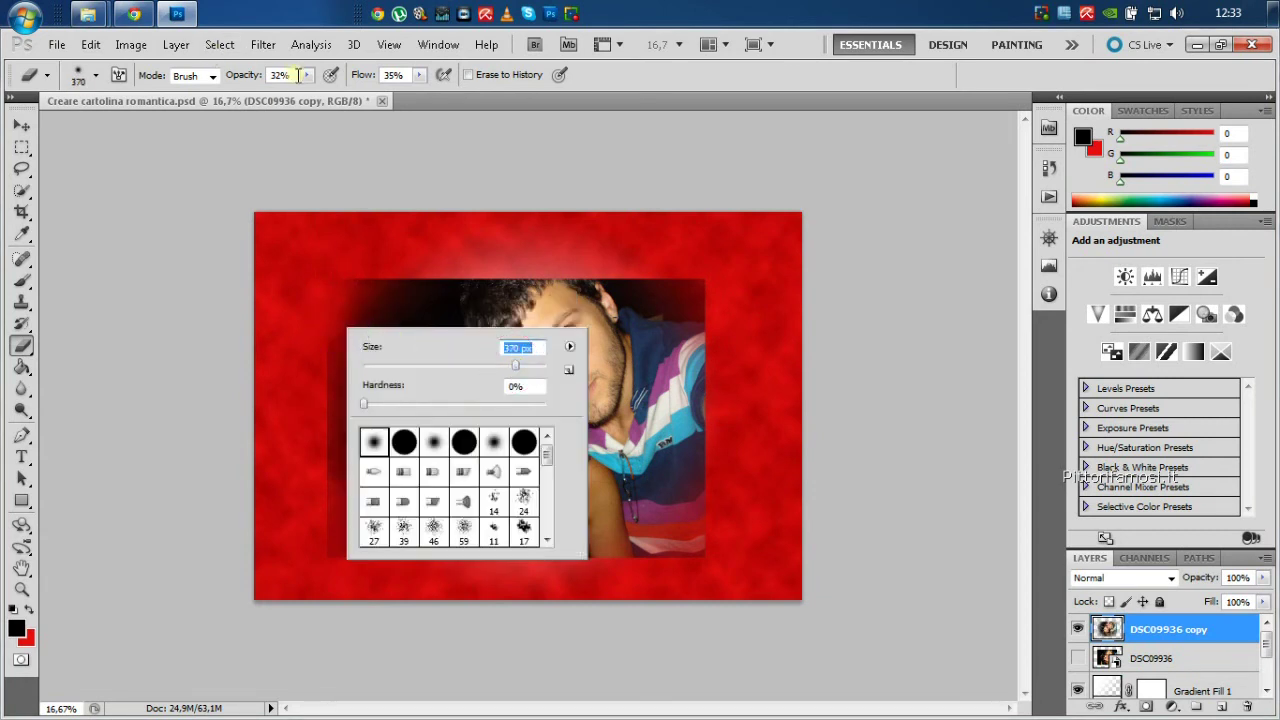
Set the Eraser to 44% opacity and 48% flow, then soften the left, bottom and lower-right edges.
{"action": "left_click_drag", "start_coordinate": [306, 75], "coordinate": [318, 95]}
{"action": "left_click_drag", "start_coordinate": [419, 75], "coordinate": [430, 94]}
{"action": "mouse_move", "coordinate": [309, 374]}
{"action": "left_mouse_down"}
{"action": "mouse_move", "coordinate": [391, 577]}
{"action": "mouse_move", "coordinate": [367, 558]}
{"action": "mouse_move", "coordinate": [523, 611]}
{"action": "mouse_move", "coordinate": [760, 526]}
{"action": "mouse_move", "coordinate": [689, 508]}
{"action": "left_mouse_up"}
{"action": "mouse_move", "coordinate": [636, 607]}
{"action": "left_mouse_down"}
{"action": "mouse_move", "coordinate": [508, 583]}
{"action": "mouse_move", "coordinate": [619, 558]}
{"action": "mouse_move", "coordinate": [491, 583]}
{"action": "mouse_move", "coordinate": [763, 503]}
{"action": "mouse_move", "coordinate": [693, 261]}
{"action": "mouse_move", "coordinate": [700, 206]}
{"action": "left_mouse_up"}
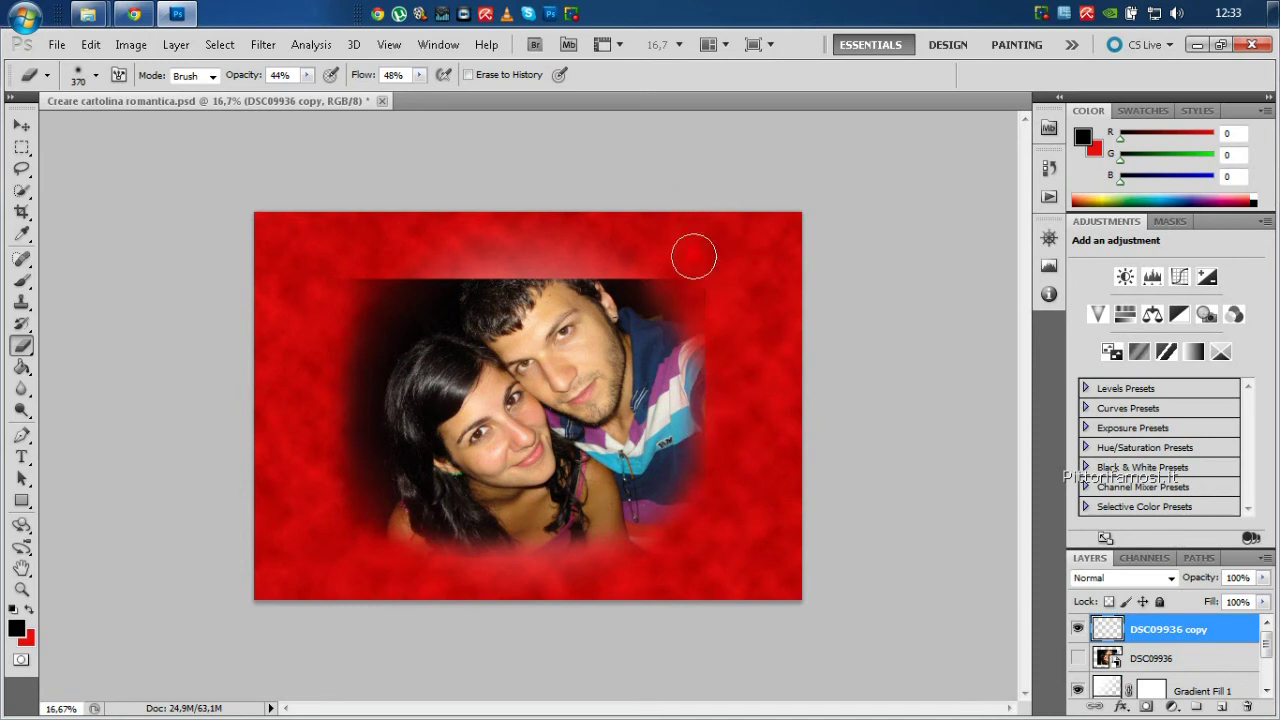
{"action": "left_click_drag", "start_coordinate": [705, 517], "coordinate": [596, 597]}
Soften the photo's top edge from right to left, then shrink the eraser to 187 px.
{"action": "mouse_move", "coordinate": [714, 306]}
{"action": "left_mouse_down"}
{"action": "mouse_move", "coordinate": [640, 260]}
{"action": "mouse_move", "coordinate": [357, 329]}
{"action": "mouse_move", "coordinate": [275, 327]}
{"action": "mouse_move", "coordinate": [449, 240]}
{"action": "mouse_move", "coordinate": [417, 266]}
{"action": "mouse_move", "coordinate": [367, 276]}
{"action": "mouse_move", "coordinate": [400, 277]}
{"action": "left_mouse_up"}
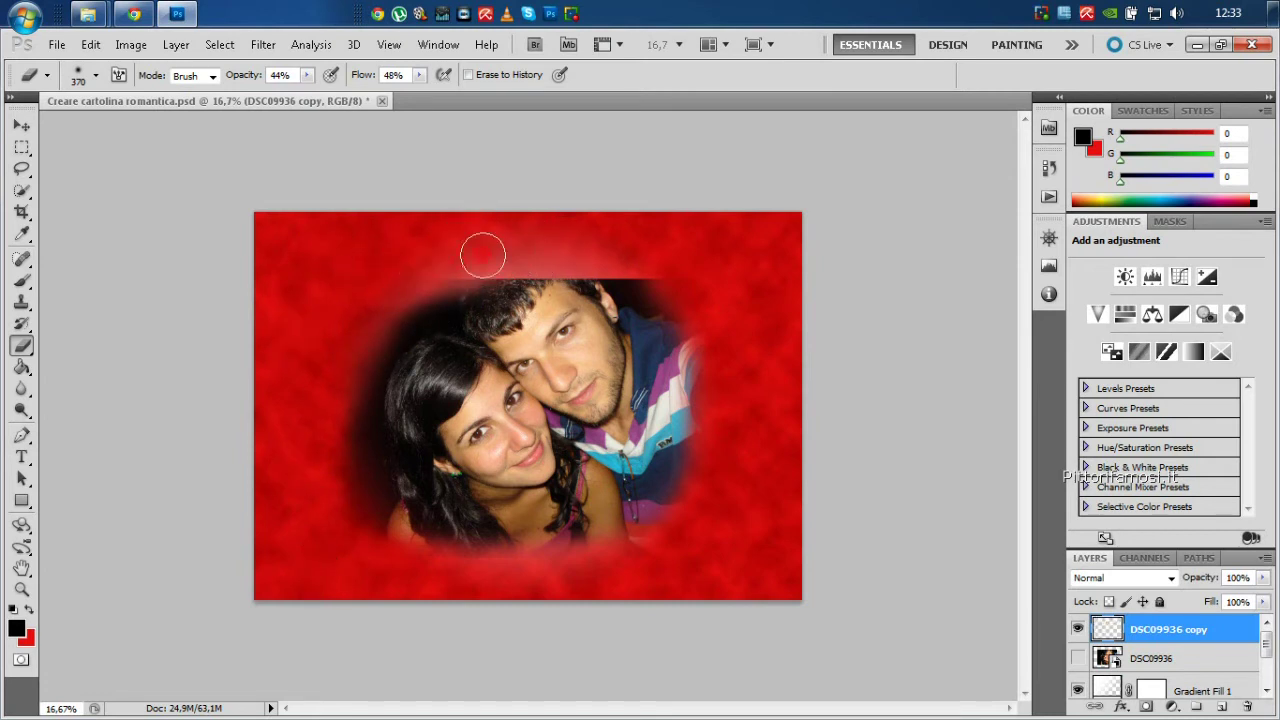
{"action": "mouse_move", "coordinate": [483, 254]}
{"action": "left_mouse_down"}
{"action": "mouse_move", "coordinate": [673, 277]}
{"action": "mouse_move", "coordinate": [606, 263]}
{"action": "mouse_move", "coordinate": [624, 260]}
{"action": "mouse_move", "coordinate": [466, 254]}
{"action": "mouse_move", "coordinate": [546, 243]}
{"action": "mouse_move", "coordinate": [430, 276]}
{"action": "left_mouse_up"}
{"action": "left_click_drag", "start_coordinate": [528, 276], "coordinate": [530, 251]}
{"action": "scroll", "coordinate": [530, 251], "scroll_direction": "up", "scroll_amount": 2}
{"action": "scroll", "coordinate": [528, 214], "scroll_direction": "up", "scroll_amount": 2}
{"action": "right_click", "coordinate": [449, 189]}
{"action": "left_click_drag", "start_coordinate": [630, 224], "coordinate": [605, 228]}
{"action": "key", "text": "Return"}
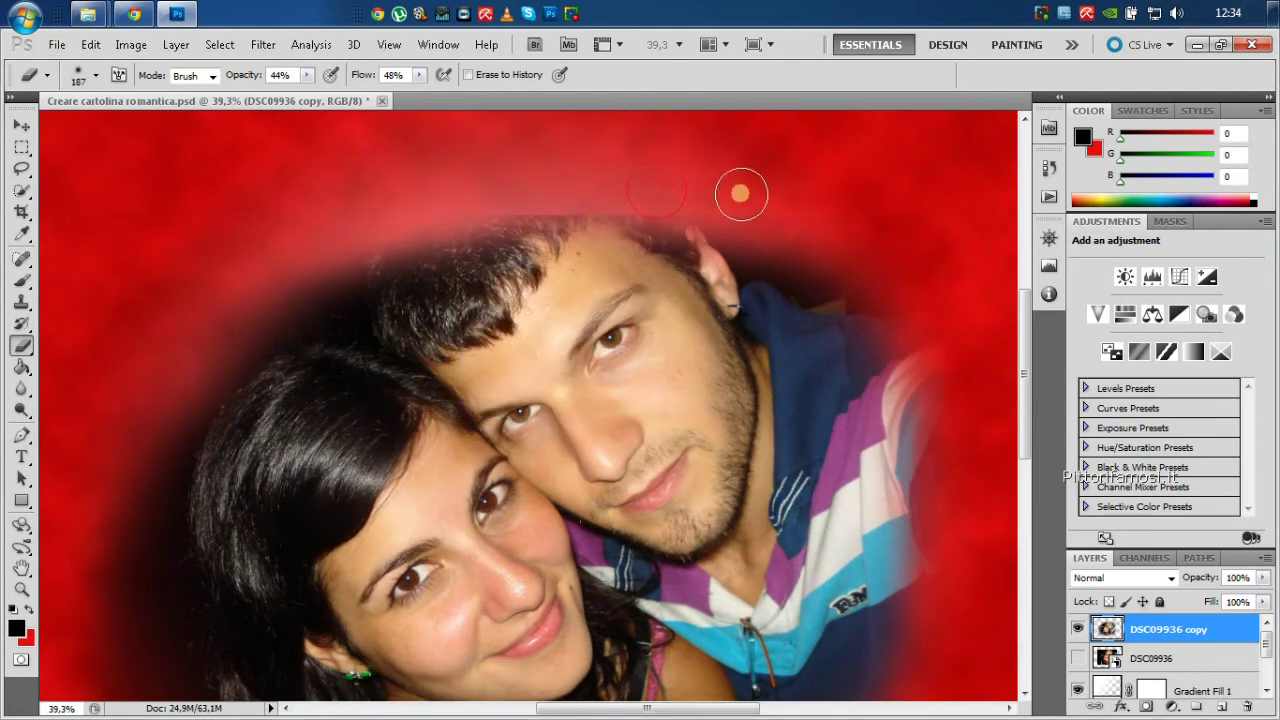
Erase the dark area above the man's head, then enlarge the eraser to 391 px.
{"action": "left_click_drag", "start_coordinate": [715, 192], "coordinate": [871, 277]}
{"action": "left_click_drag", "start_coordinate": [503, 208], "coordinate": [626, 208]}
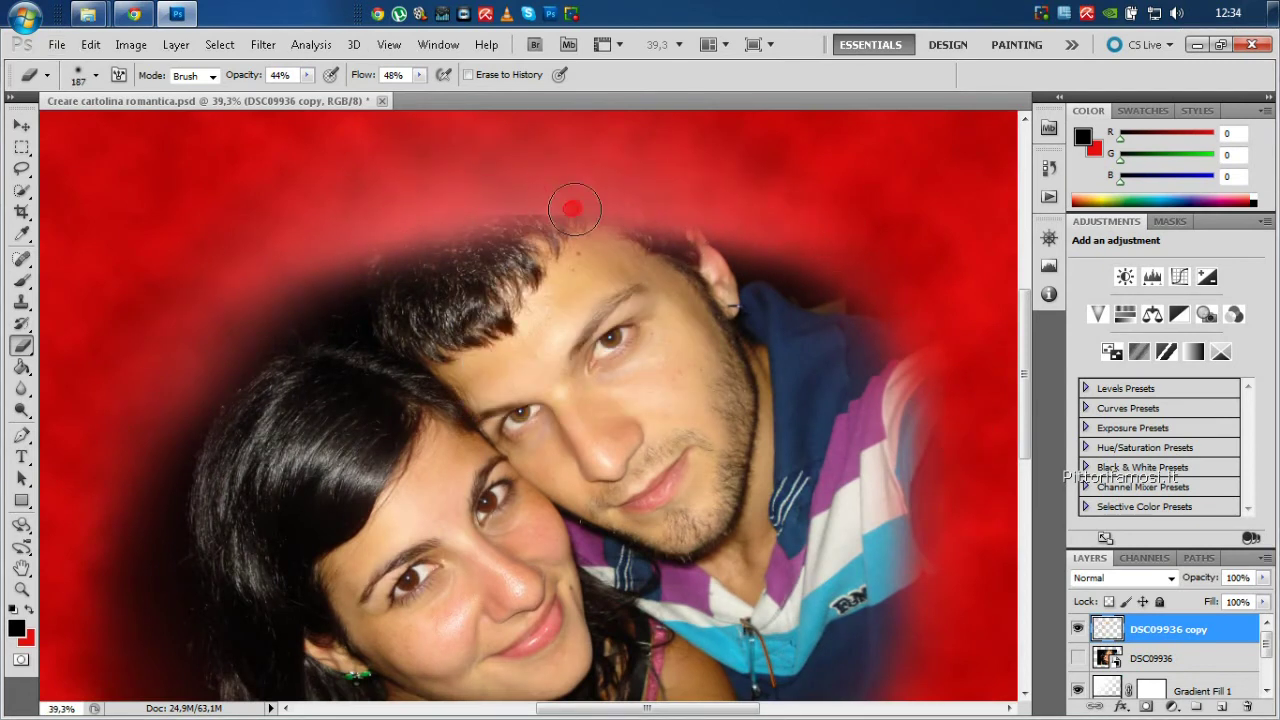
{"action": "right_click", "coordinate": [529, 216]}
{"action": "left_click_drag", "start_coordinate": [686, 251], "coordinate": [706, 250]}
{"action": "key", "text": "Return"}
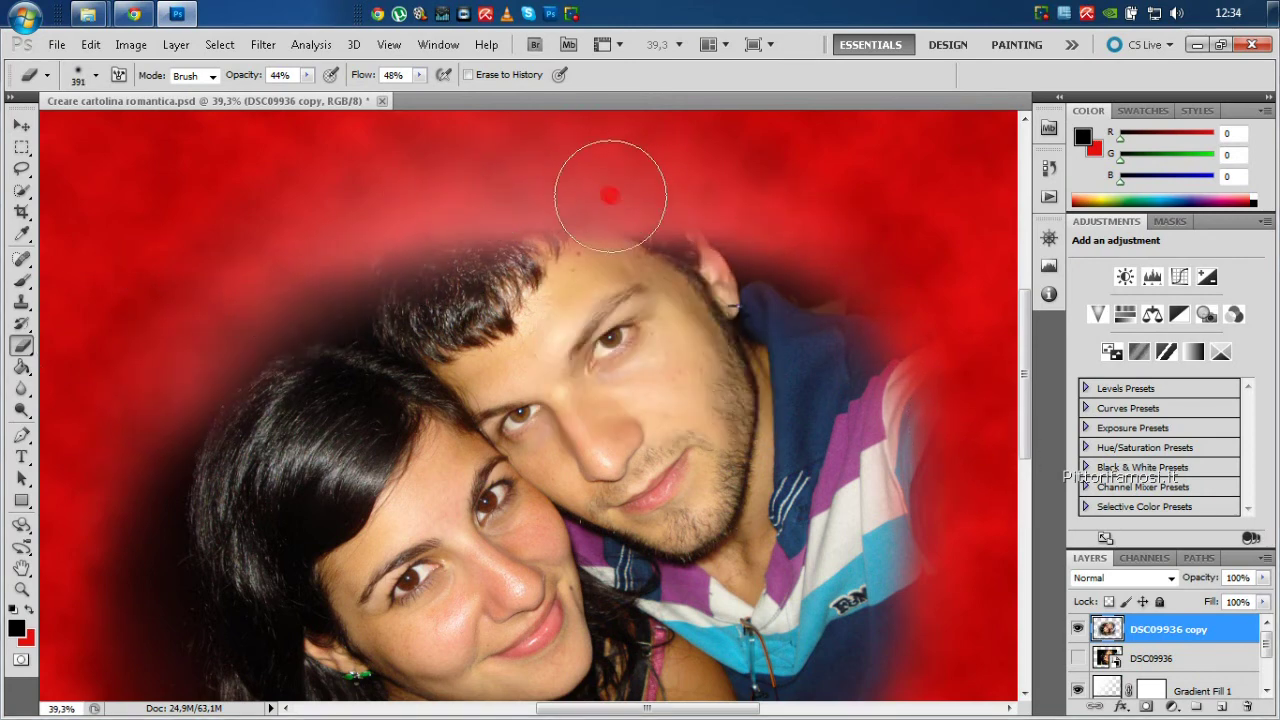
{"action": "left_click_drag", "start_coordinate": [62, 708], "coordinate": [20, 708]}
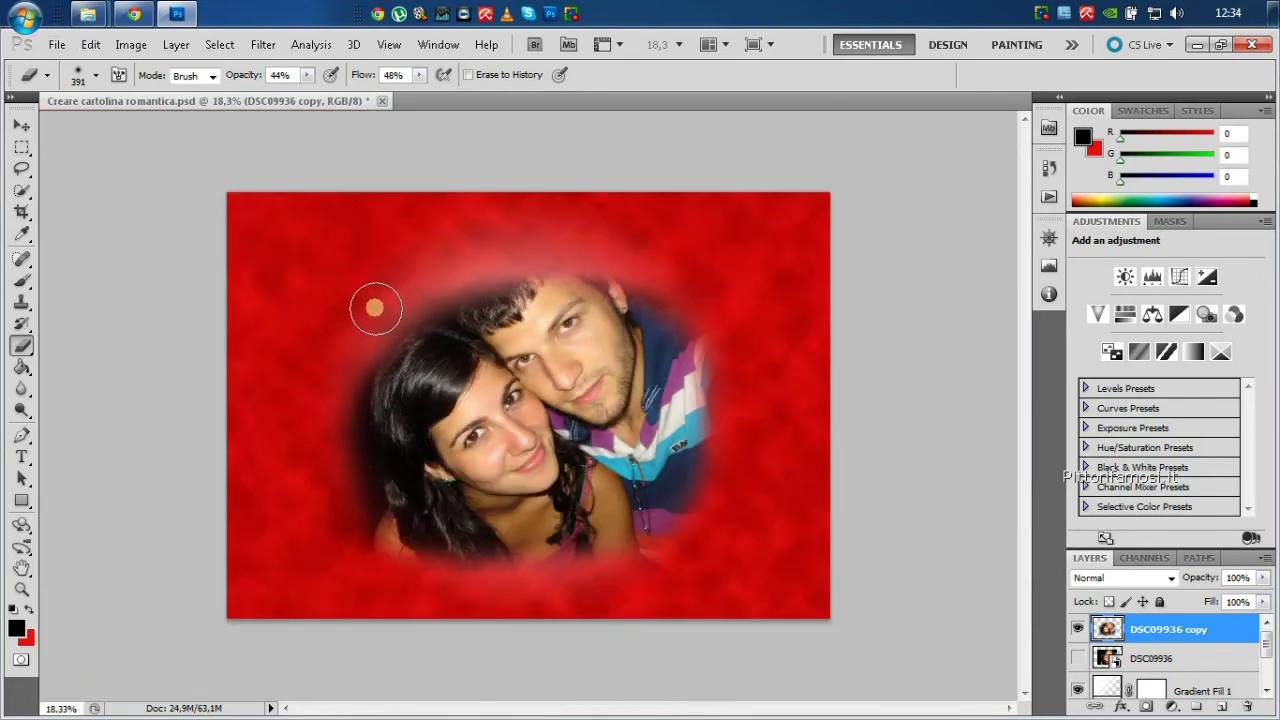
{"action": "left_click", "coordinate": [626, 573]}
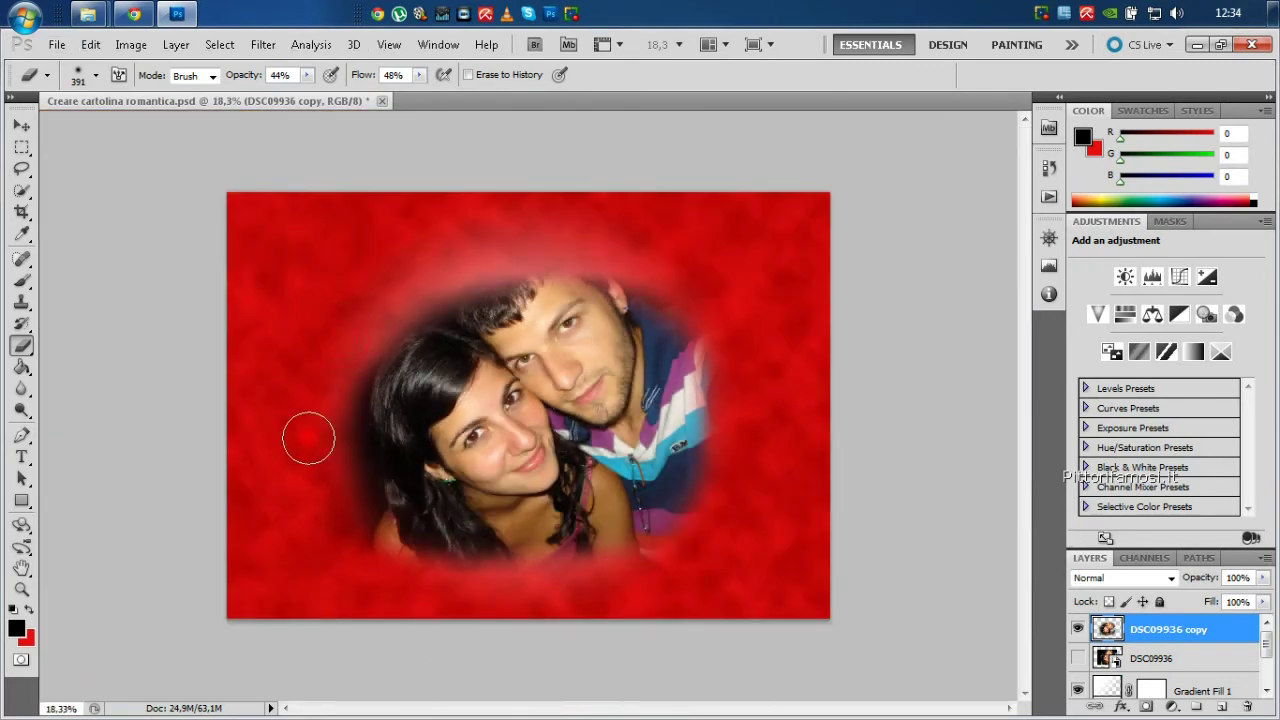
Fade the photo's lower-left edge, lower edge and the man's shirt into the red clouds.
{"action": "left_click_drag", "start_coordinate": [349, 351], "coordinate": [743, 563]}
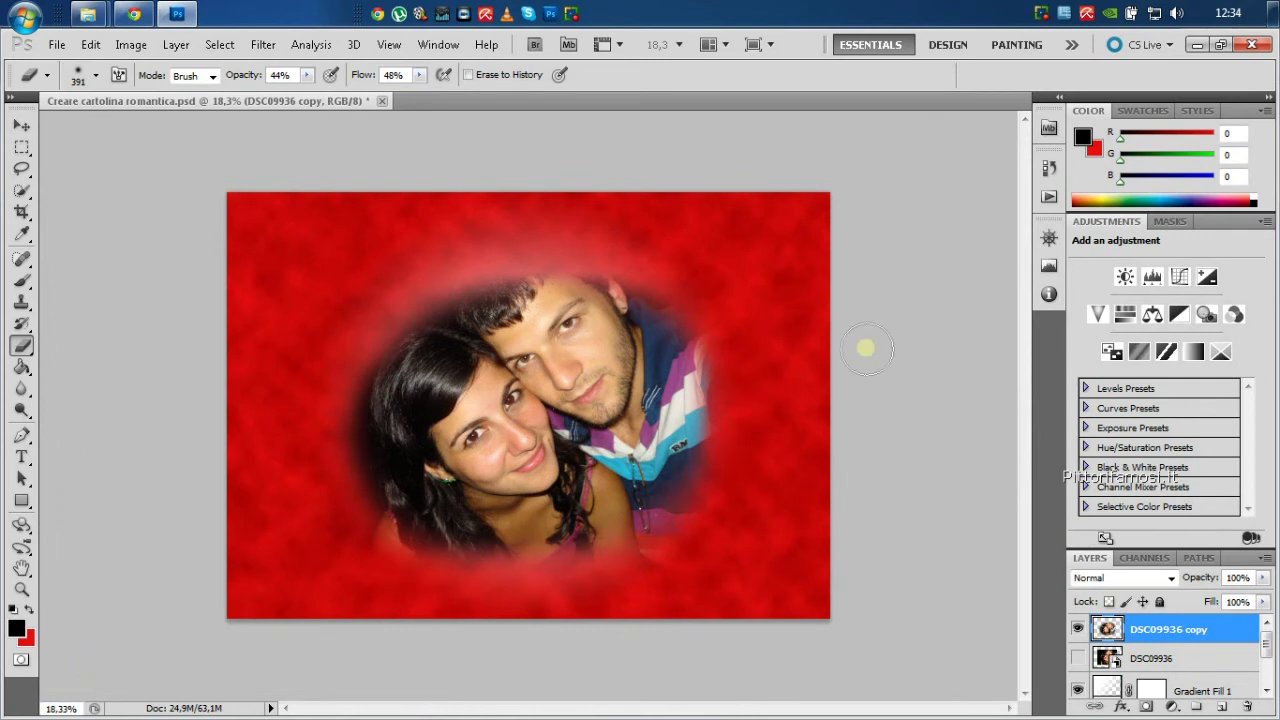
{"action": "mouse_move", "coordinate": [703, 429]}
{"action": "left_mouse_down"}
{"action": "mouse_move", "coordinate": [551, 549]}
{"action": "mouse_move", "coordinate": [720, 386]}
{"action": "left_mouse_up"}
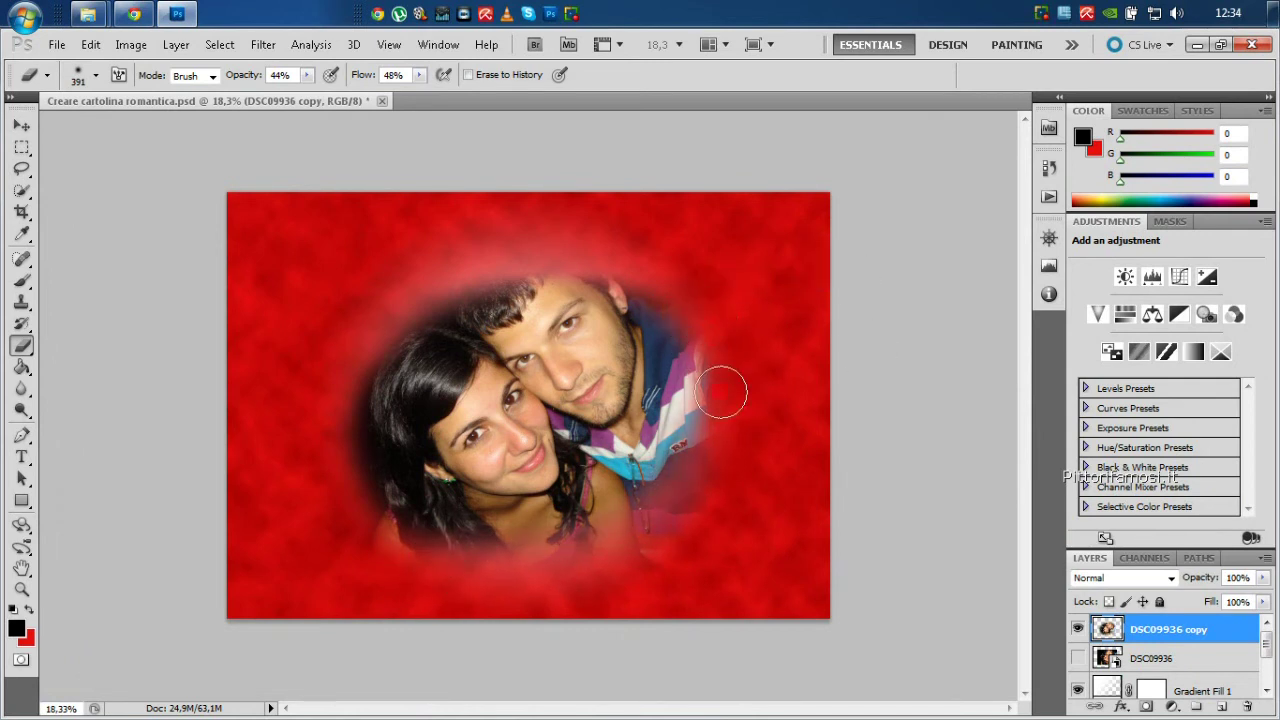
{"action": "left_click_drag", "start_coordinate": [334, 374], "coordinate": [622, 571]}
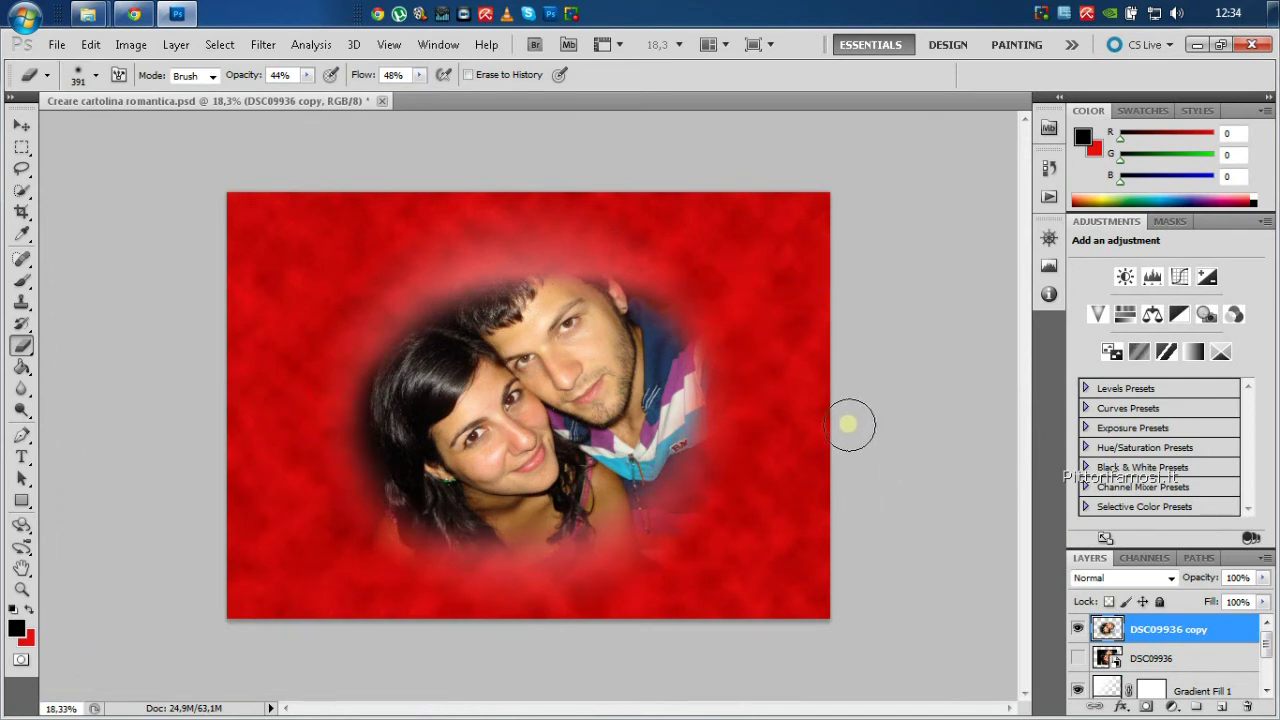
{"action": "left_click", "coordinate": [22, 130]}
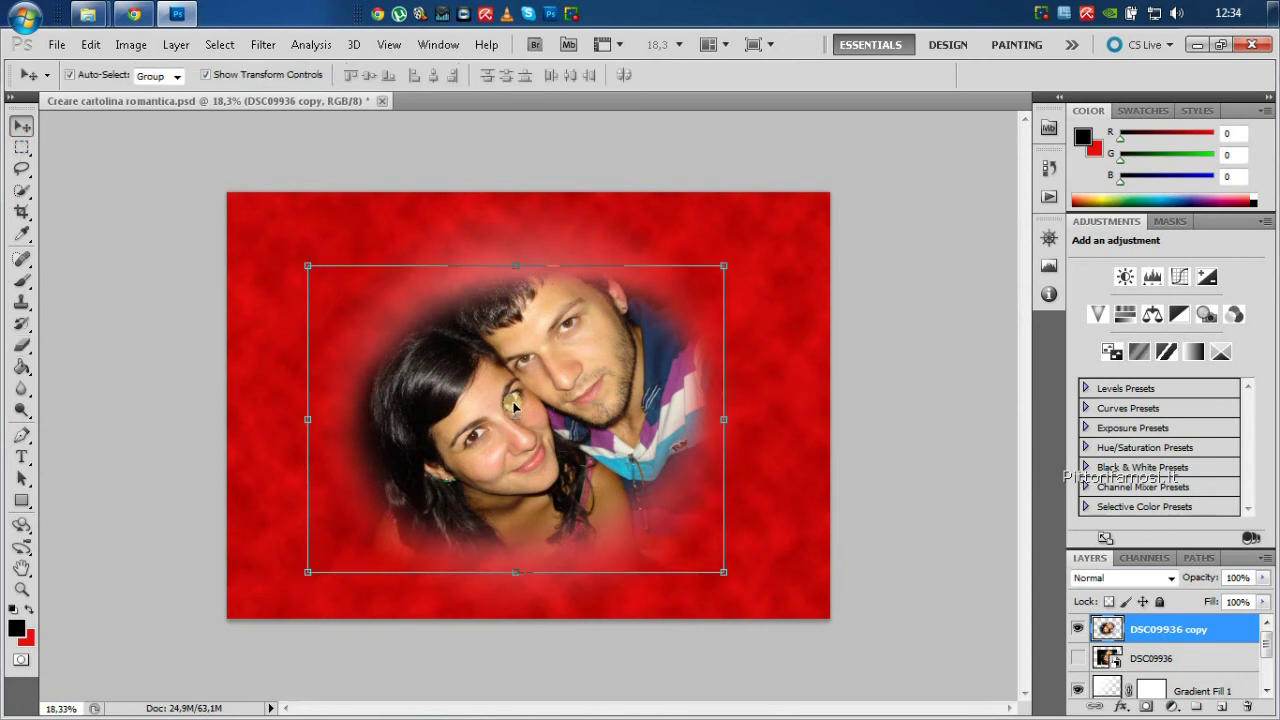
Reposition the faded photo copy on the card, keeping its blend mode at Normal for now.
{"action": "mouse_move", "coordinate": [553, 336]}
{"action": "left_mouse_down"}
{"action": "mouse_move", "coordinate": [570, 316]}
{"action": "mouse_move", "coordinate": [532, 399]}
{"action": "left_mouse_up"}
{"action": "left_click_drag", "start_coordinate": [466, 347], "coordinate": [488, 347]}
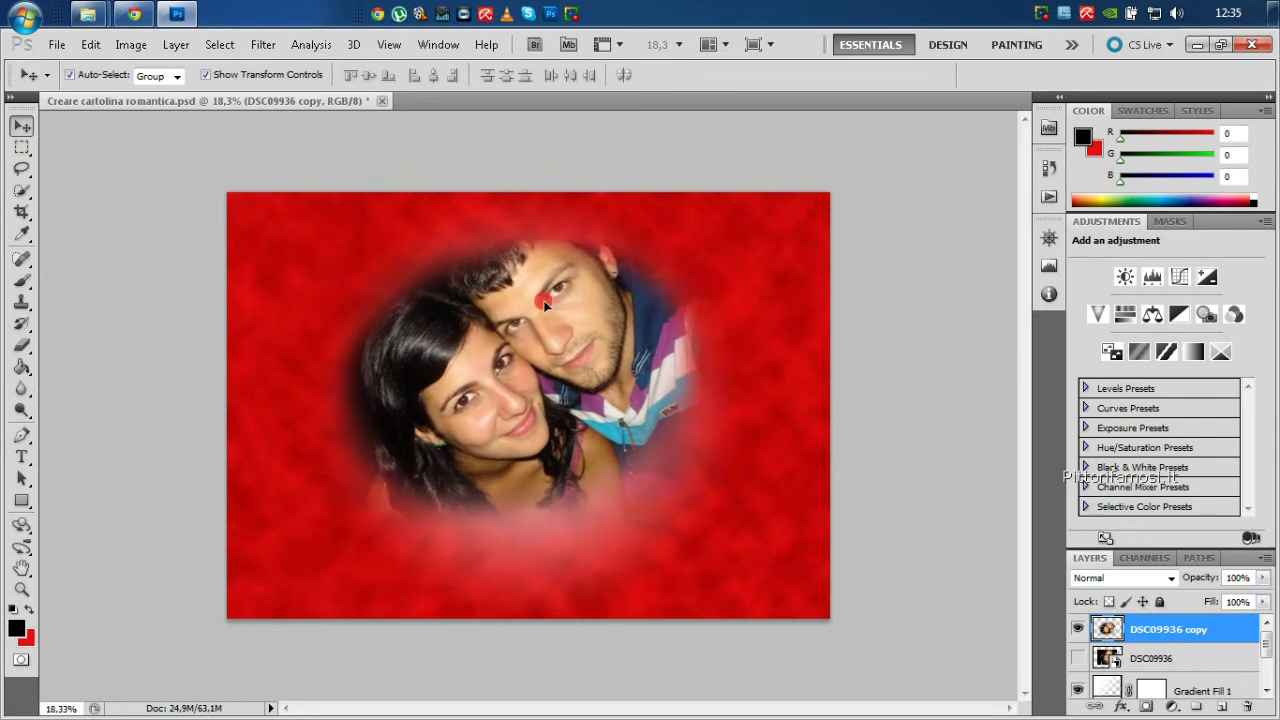
{"action": "left_click", "coordinate": [1171, 578]}
{"action": "left_click", "coordinate": [1117, 93]}
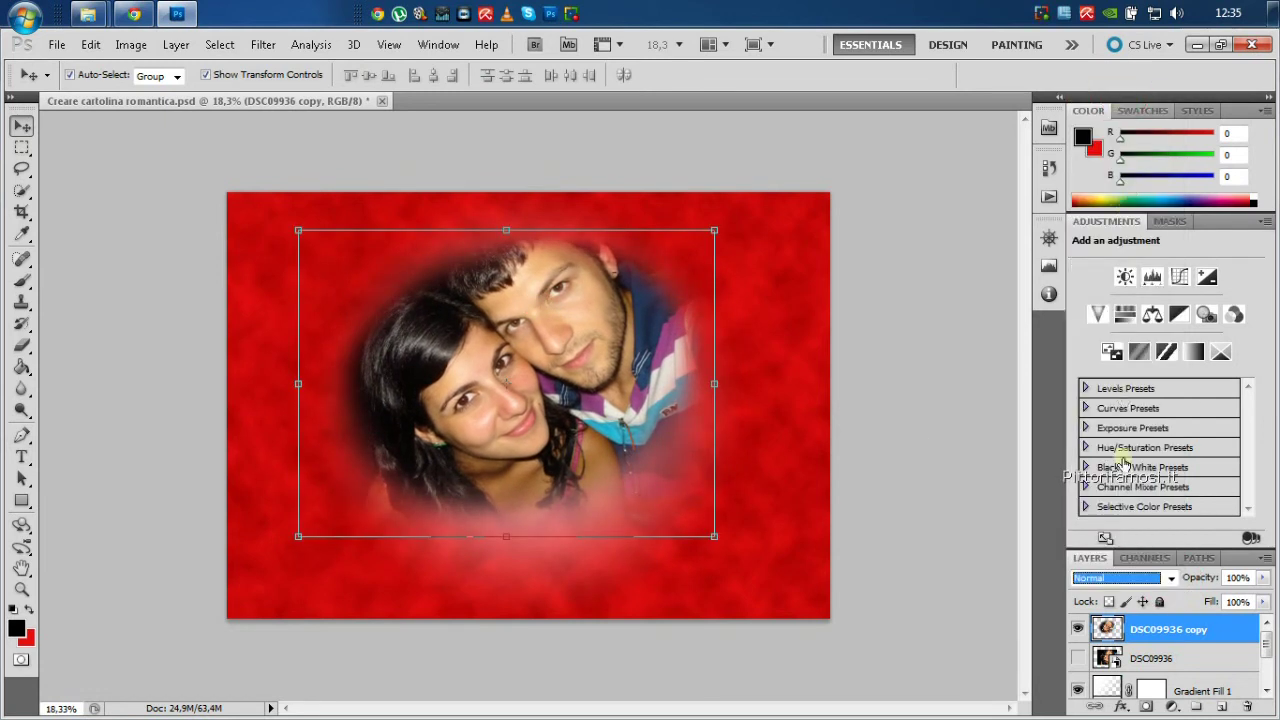
Cycle the photo copy's blend mode to Hard Light and shift it slightly down-left.
{"action": "key", "text": "Down"}
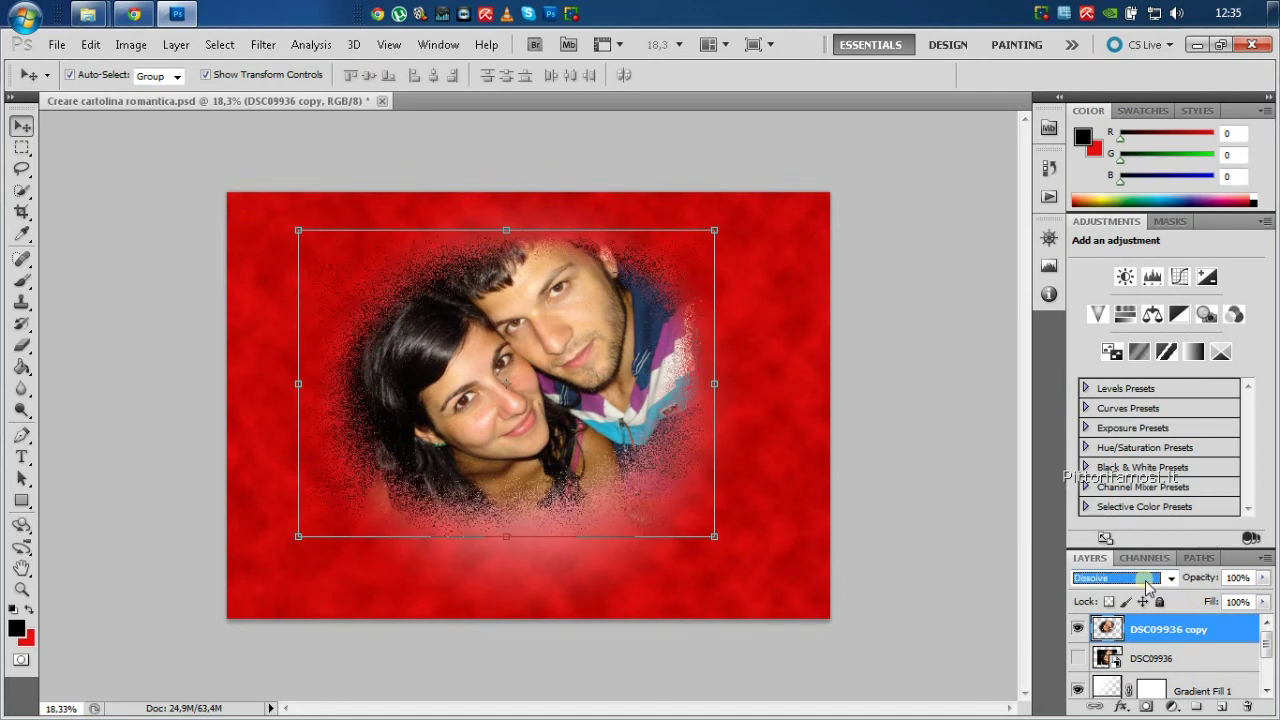
{"action": "key", "text": "Down"}
{"action": "key", "text": "Down"}
{"action": "key", "text": "Down"}
{"action": "key", "text": "Up"}
{"action": "key", "text": "Down"}
{"action": "key", "text": "Down"}
{"action": "key", "text": "Down"}
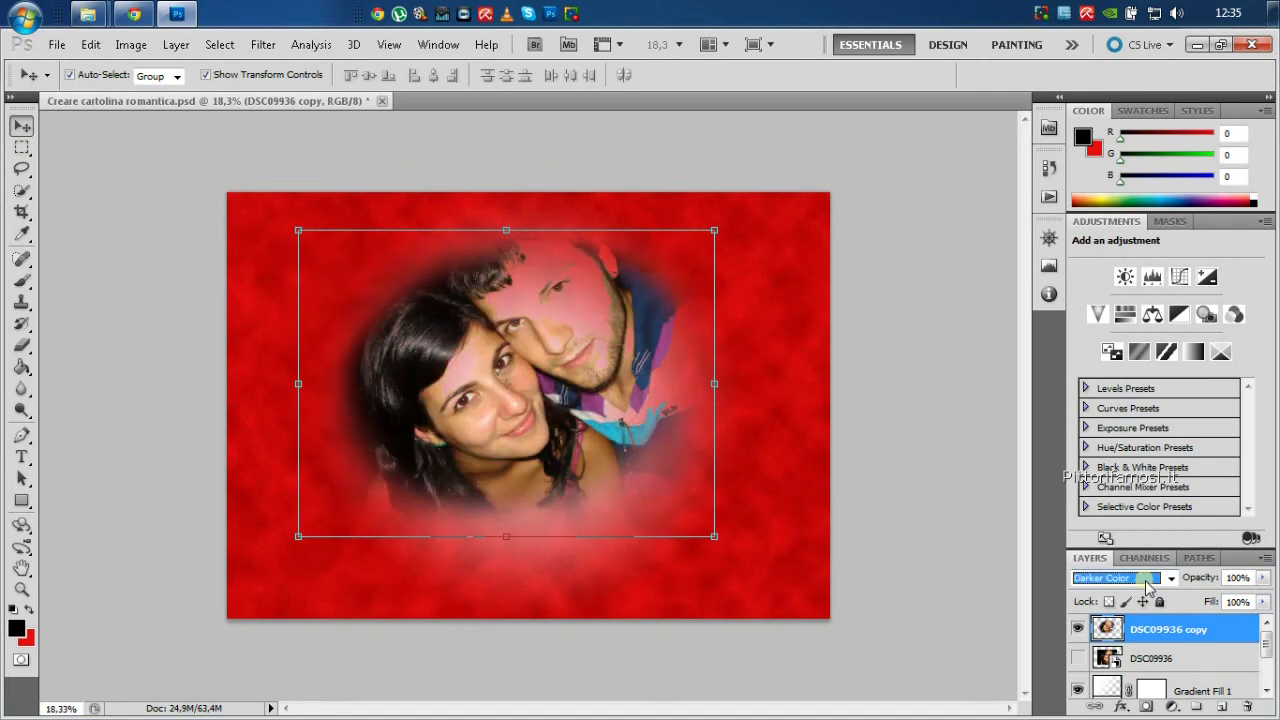
{"action": "key", "text": "Down"}
{"action": "key", "text": "Down"}
{"action": "key", "text": "Down"}
{"action": "key", "text": "Down"}
{"action": "key", "text": "Down"}
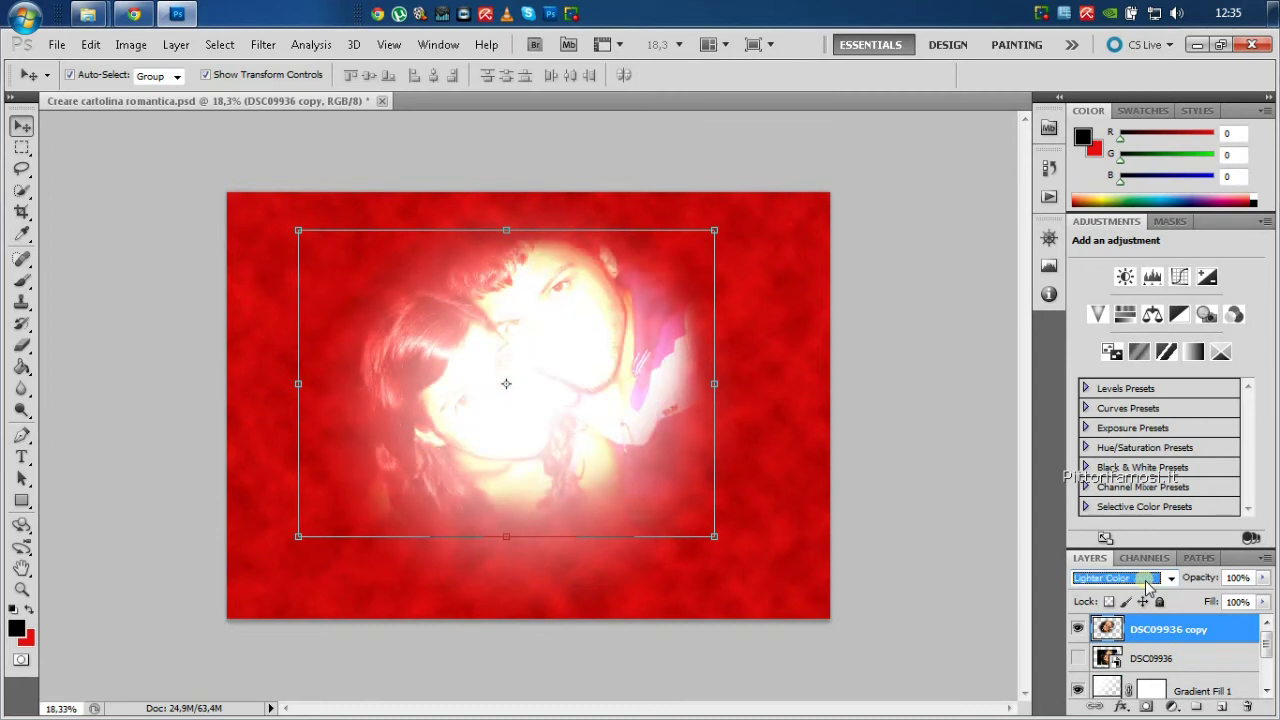
{"action": "key", "text": "Down"}
{"action": "key", "text": "Down"}
{"action": "key", "text": "Down"}
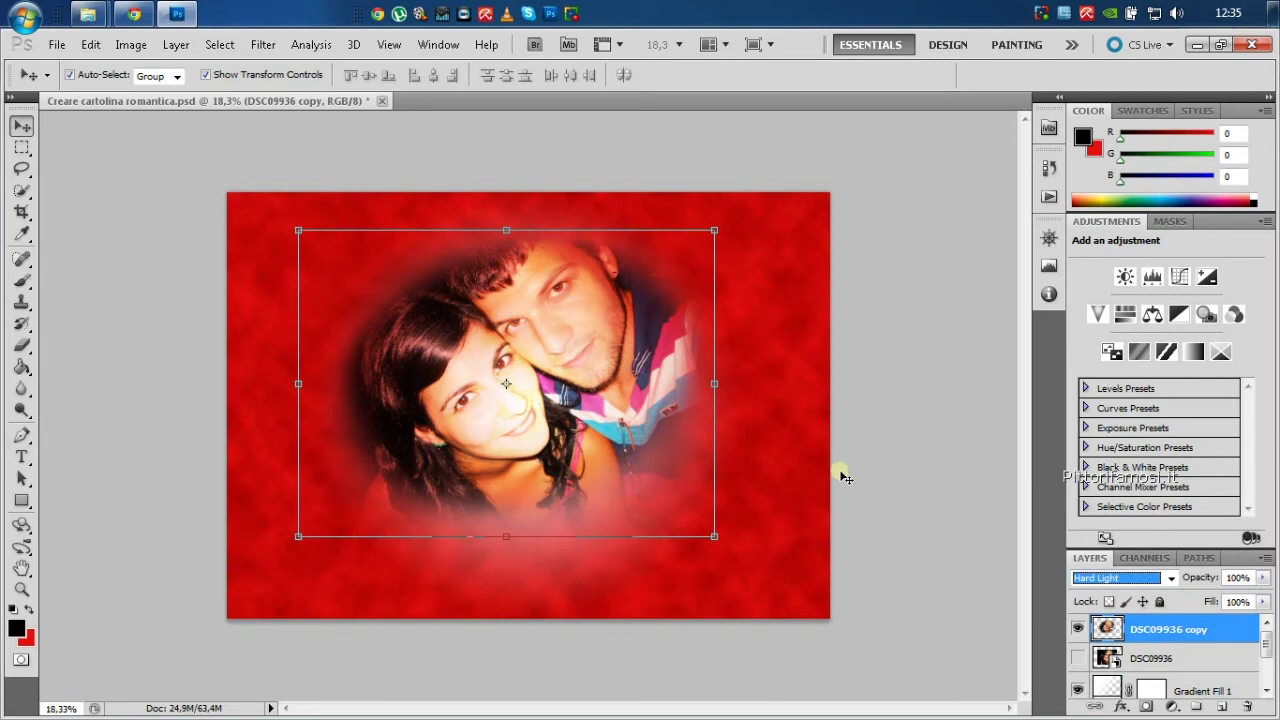
{"action": "mouse_move", "coordinate": [595, 324]}
{"action": "left_mouse_down"}
{"action": "mouse_move", "coordinate": [558, 385]}
{"action": "mouse_move", "coordinate": [508, 410]}
{"action": "left_mouse_up"}
Scale the photo copy up to about 133%, nudge it down slightly, and commit.
{"action": "key", "text": "ctrl+t"}
{"action": "left_click_drag", "start_coordinate": [647, 297], "coordinate": [783, 195]}
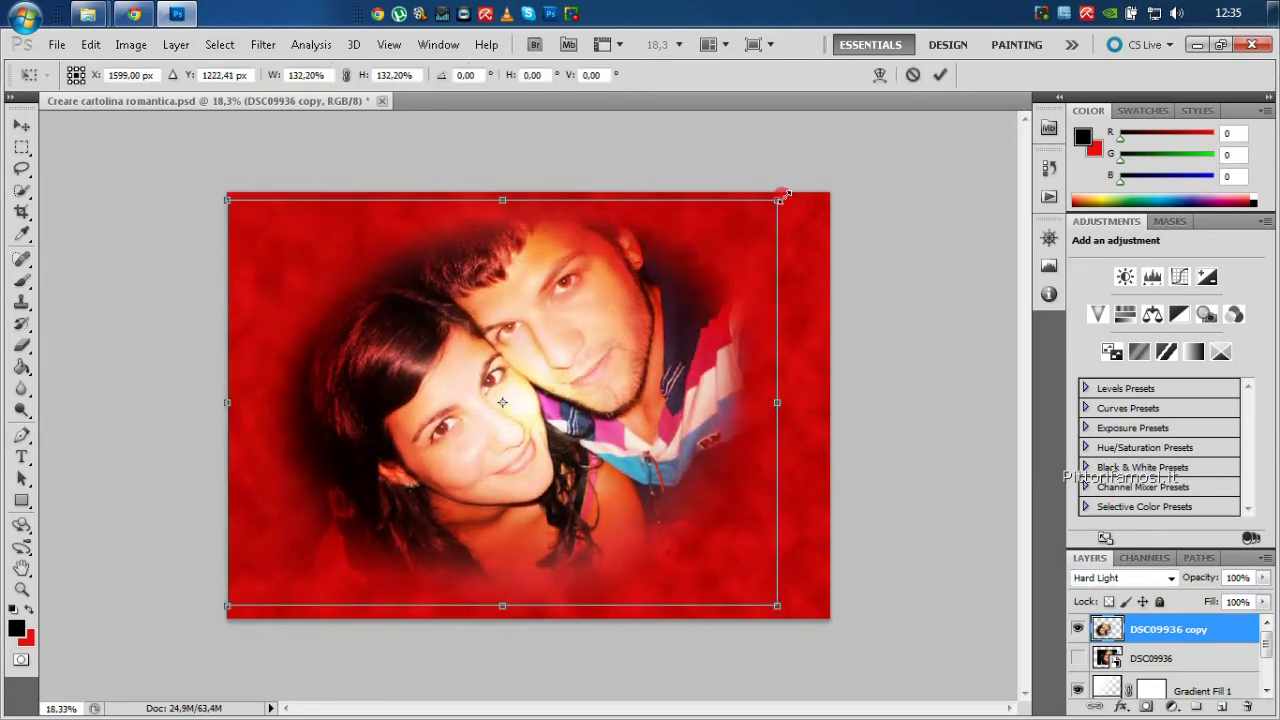
{"action": "left_click_drag", "start_coordinate": [631, 295], "coordinate": [631, 304]}
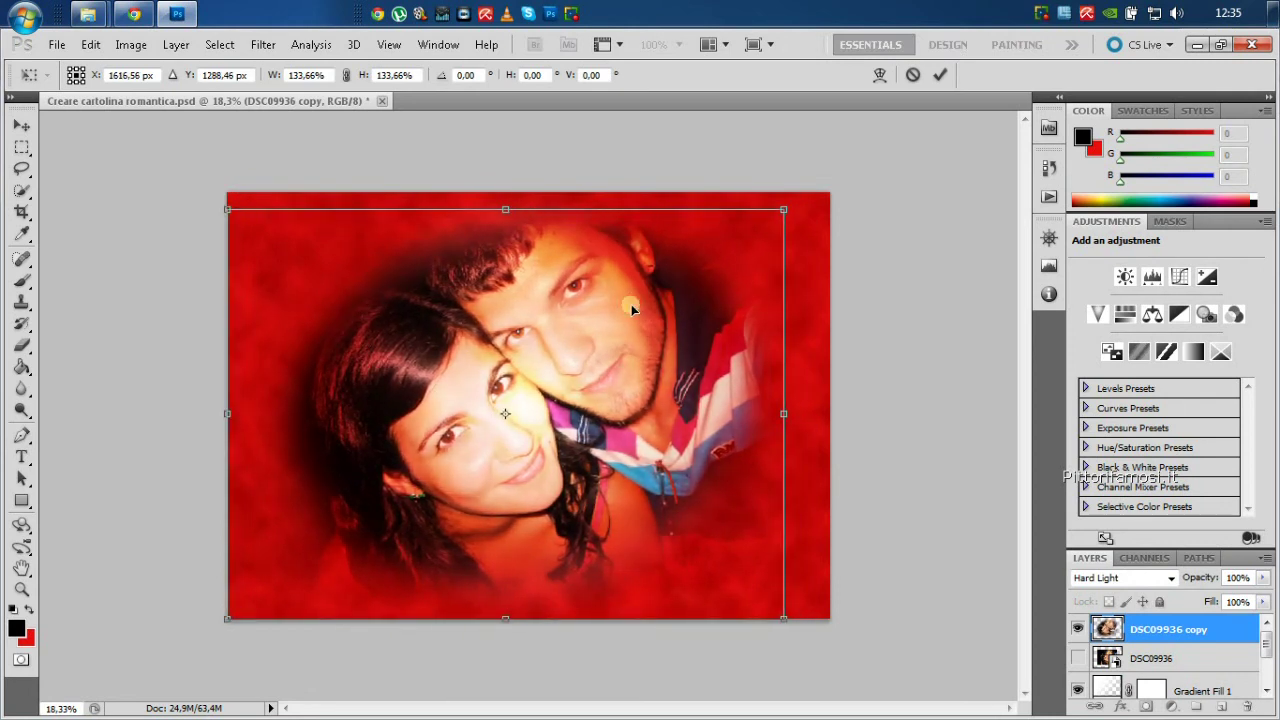
{"action": "mouse_move", "coordinate": [783, 206]}
{"action": "left_mouse_down"}
{"action": "mouse_move", "coordinate": [802, 193]}
{"action": "mouse_move", "coordinate": [786, 213]}
{"action": "left_mouse_up"}
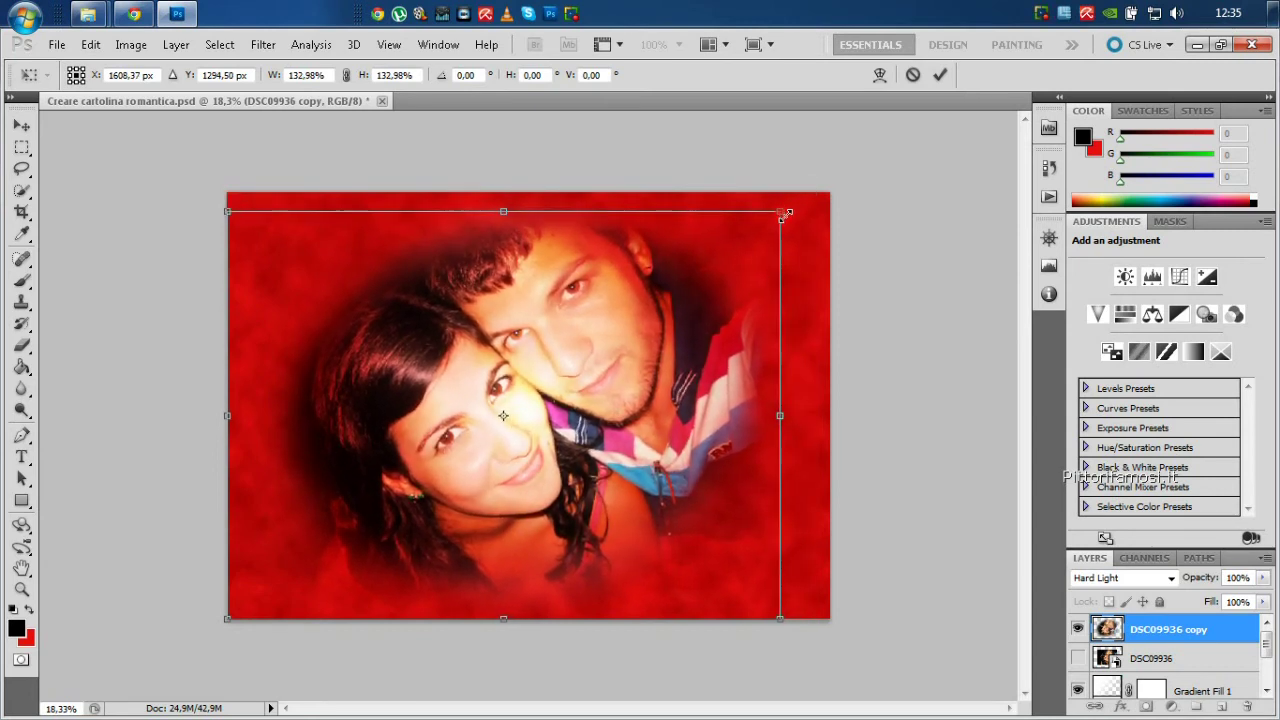
{"action": "left_click", "coordinate": [942, 76]}
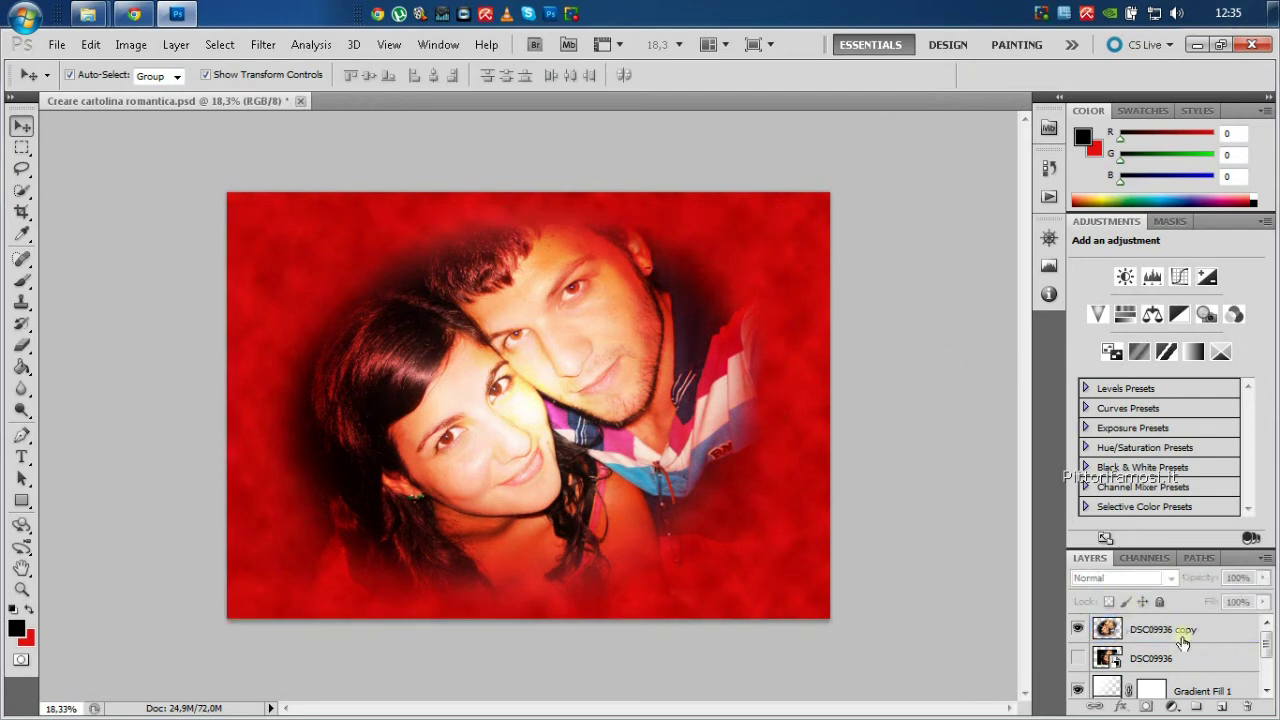
Duplicate the photo as DSC09936 copy 2 and set it to Normal mode at 38% opacity.
{"action": "left_click_drag", "start_coordinate": [1170, 629], "coordinate": [1224, 712]}
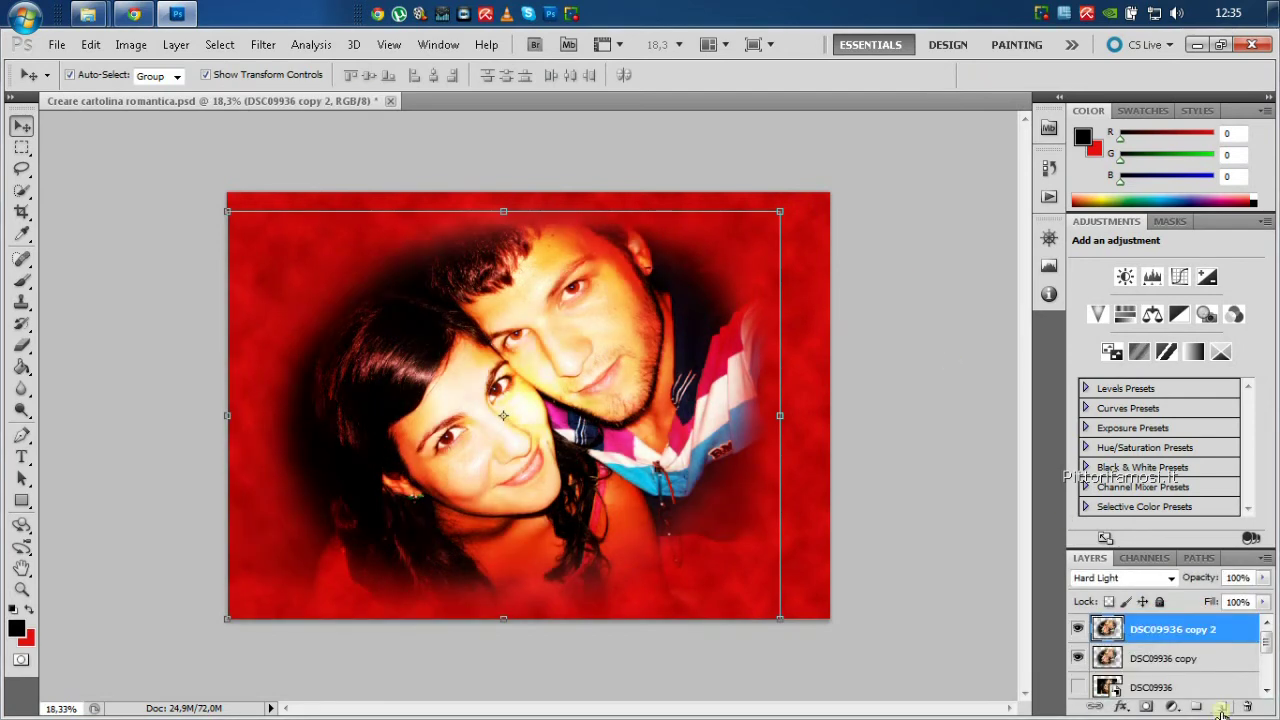
{"action": "left_click", "coordinate": [1170, 578]}
{"action": "left_click", "coordinate": [1088, 90]}
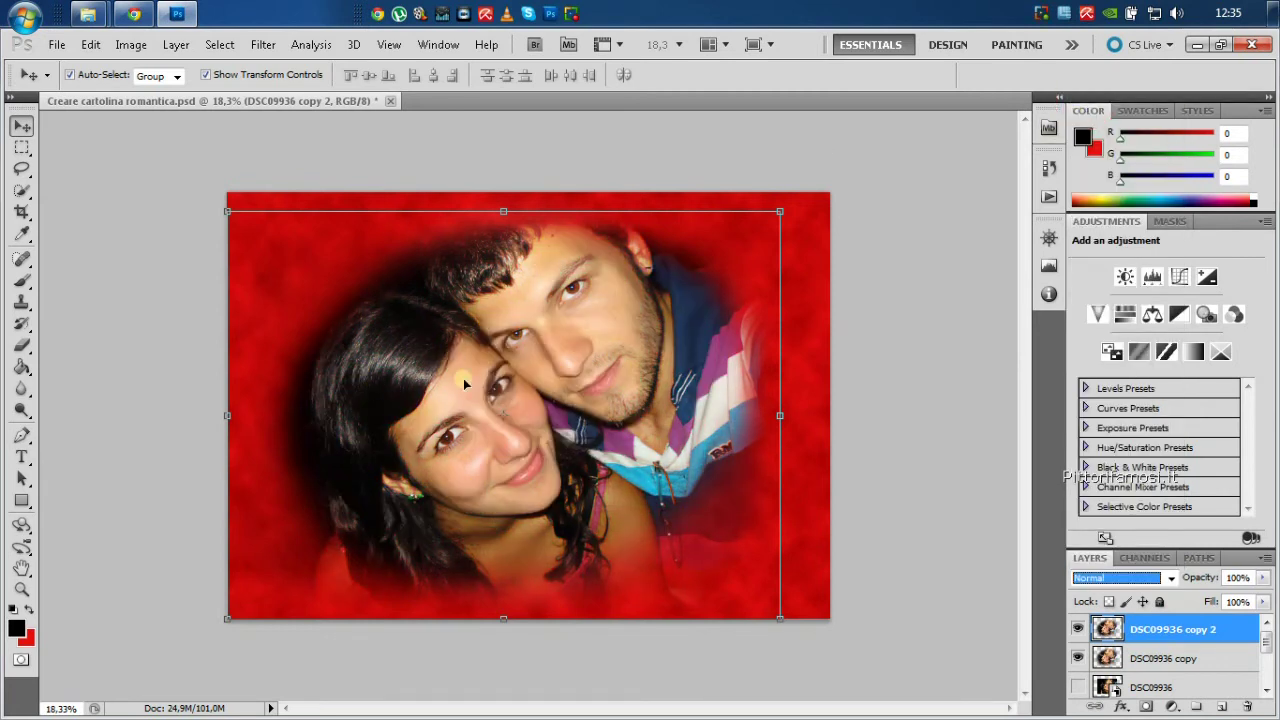
{"action": "left_click", "coordinate": [1262, 579]}
{"action": "left_click_drag", "start_coordinate": [1245, 598], "coordinate": [1187, 598]}
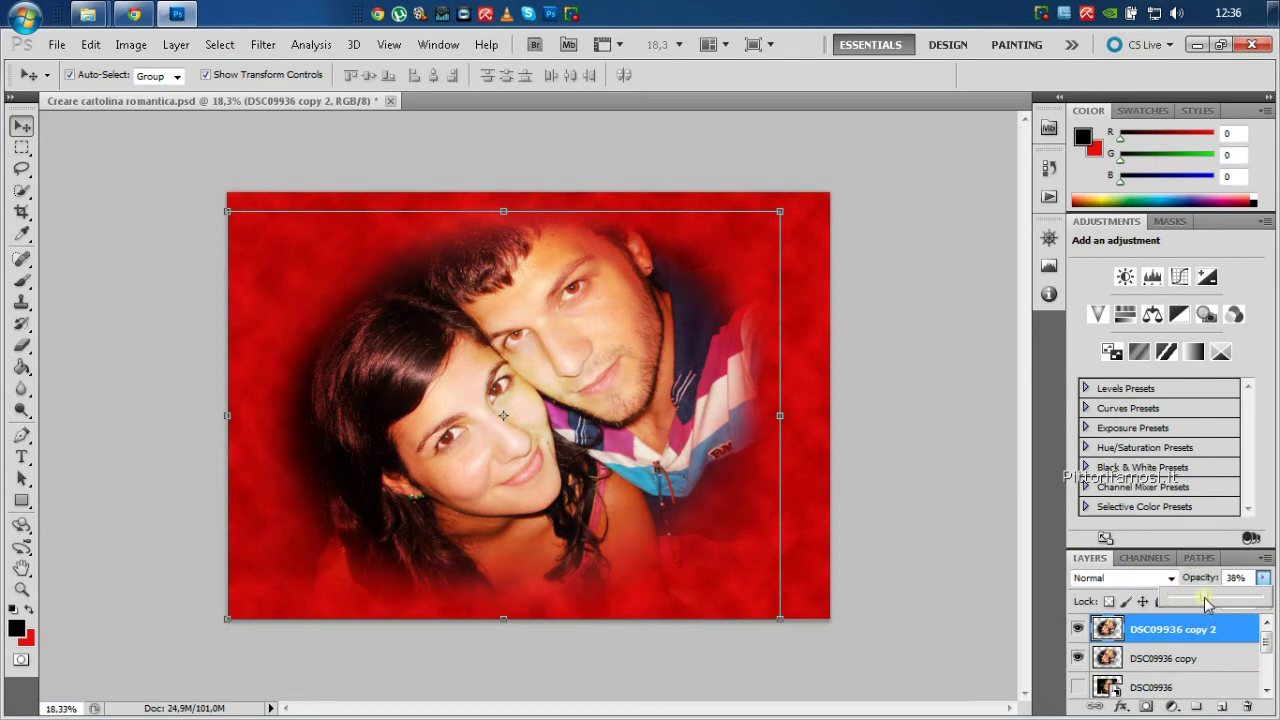
{"action": "left_click", "coordinate": [1050, 568]}
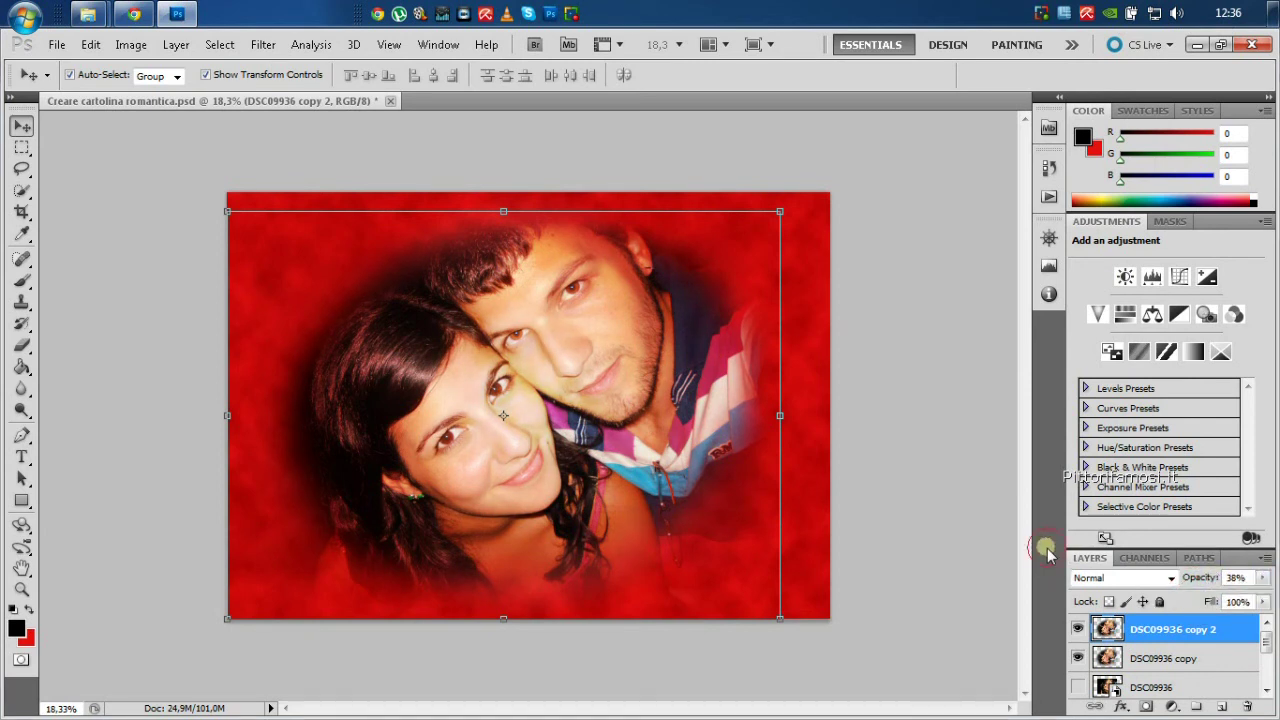
{"action": "left_click", "coordinate": [1077, 627]}
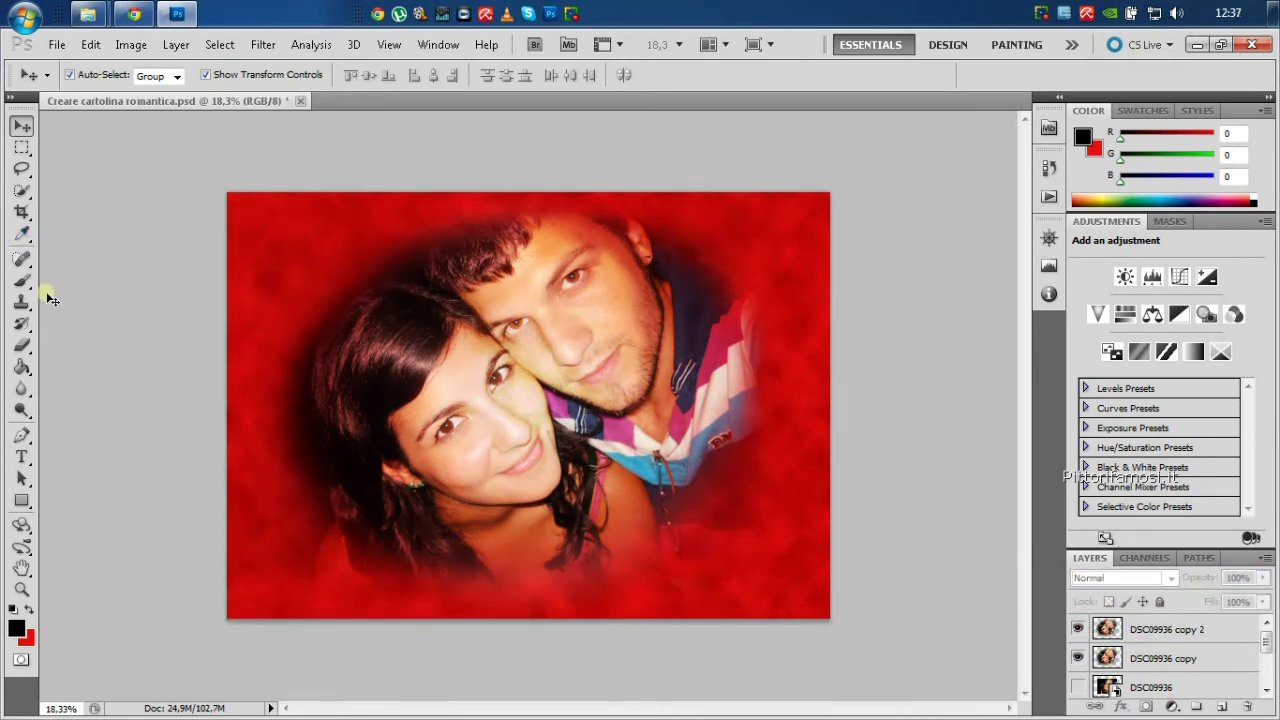
{"action": "left_click", "coordinate": [22, 280]}
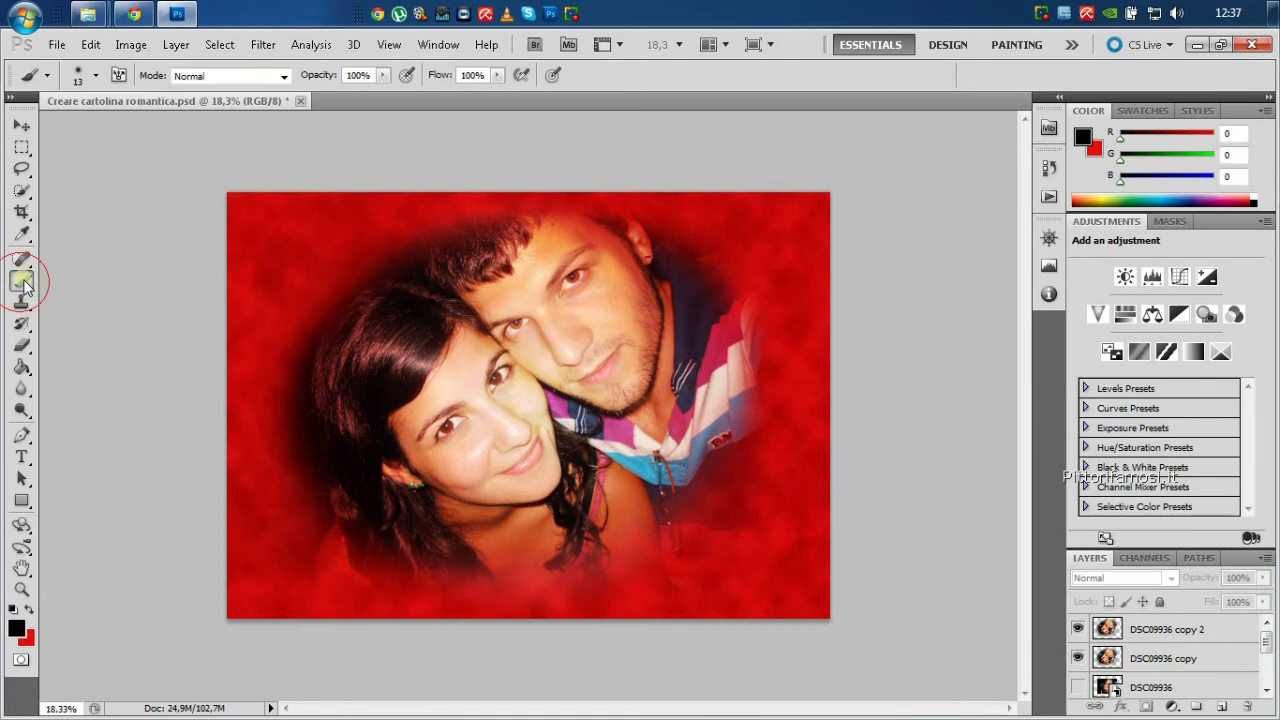
Add a new layer for decorations and set the heart brush to 2186 px.
{"action": "left_click", "coordinate": [1223, 706]}
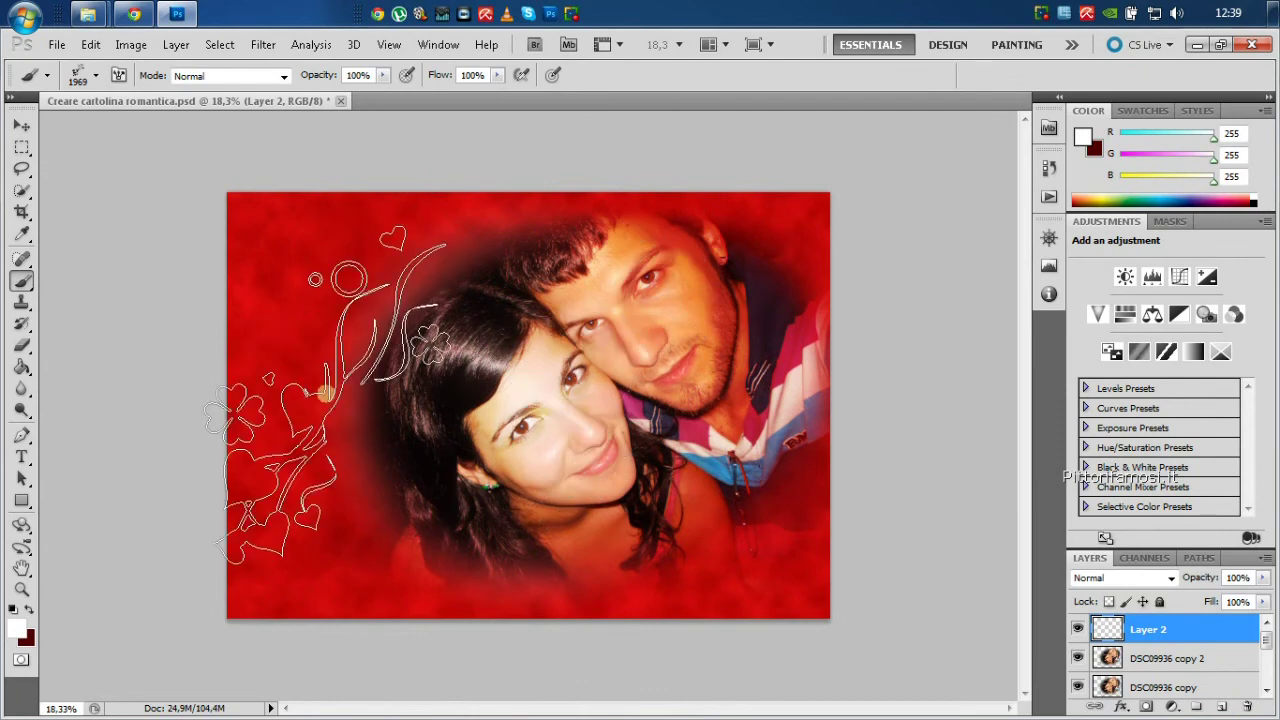
{"action": "right_click", "coordinate": [330, 394]}
{"action": "left_click_drag", "start_coordinate": [528, 441], "coordinate": [538, 436]}
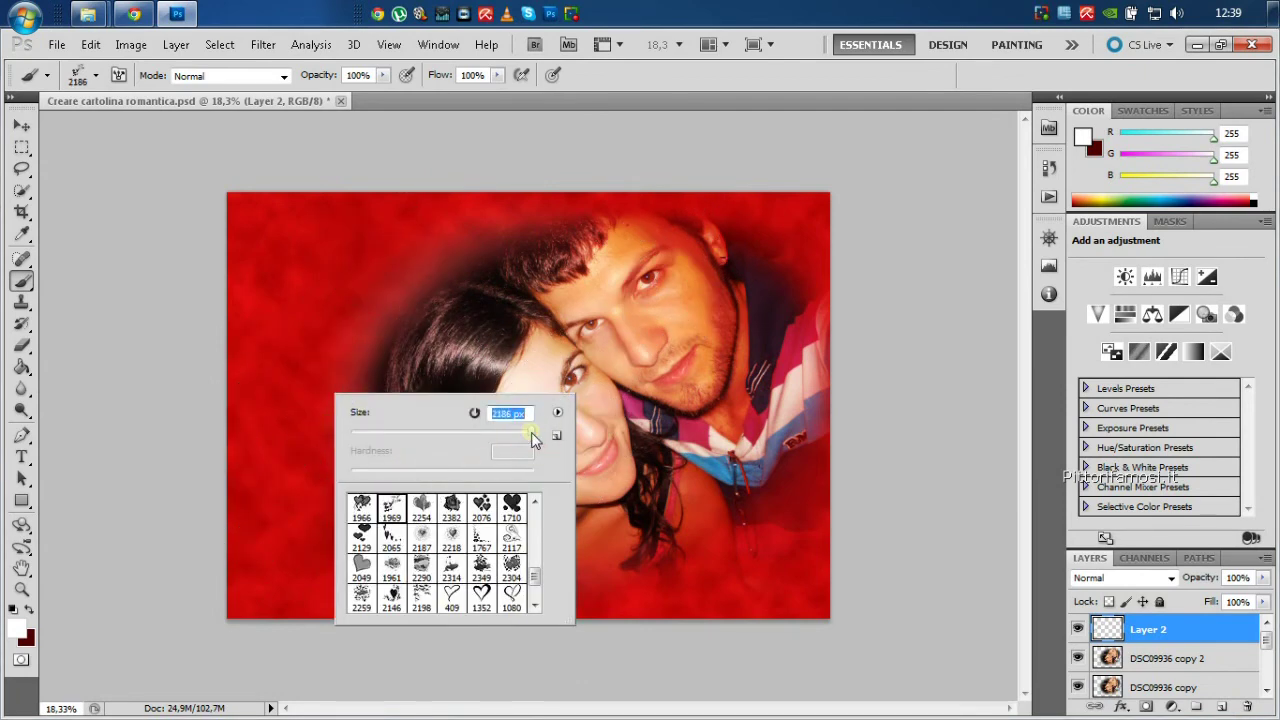
{"action": "left_click", "coordinate": [335, 335]}
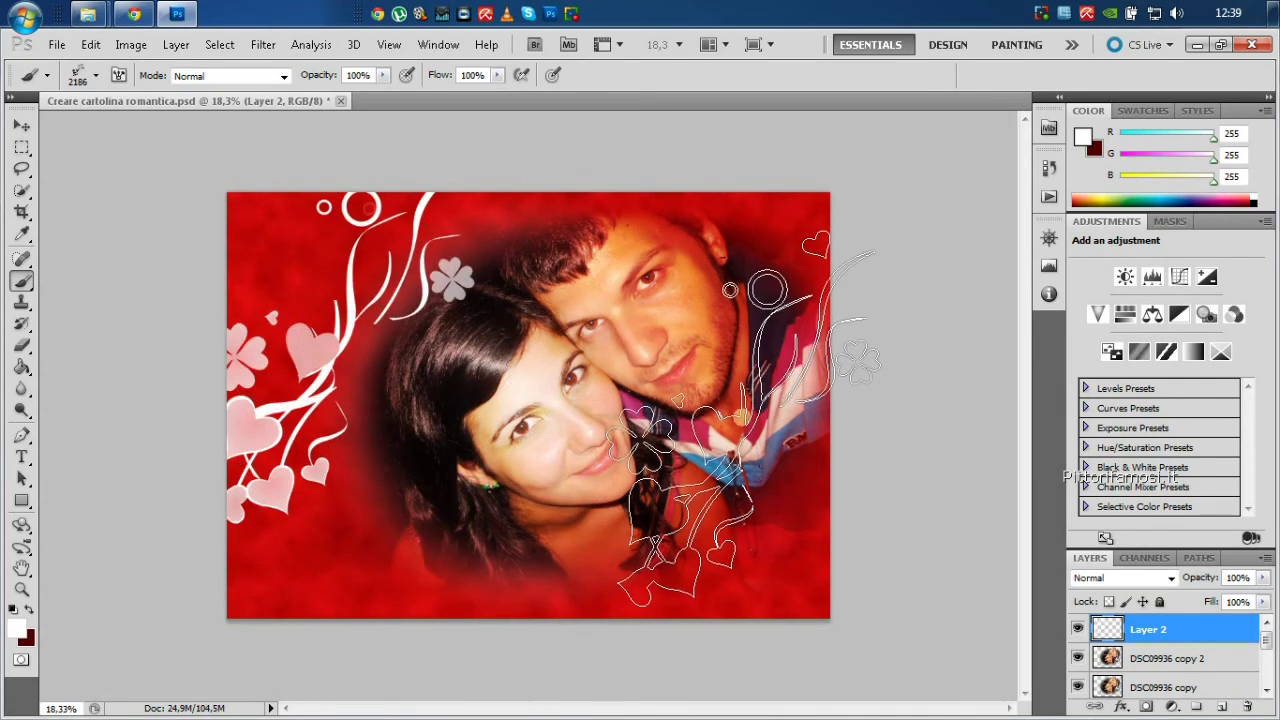
Stamp white hearts and flowers in the lower-right and upper-left corners, undoing misplaced stamps.
{"action": "key", "text": "ctrl+z"}
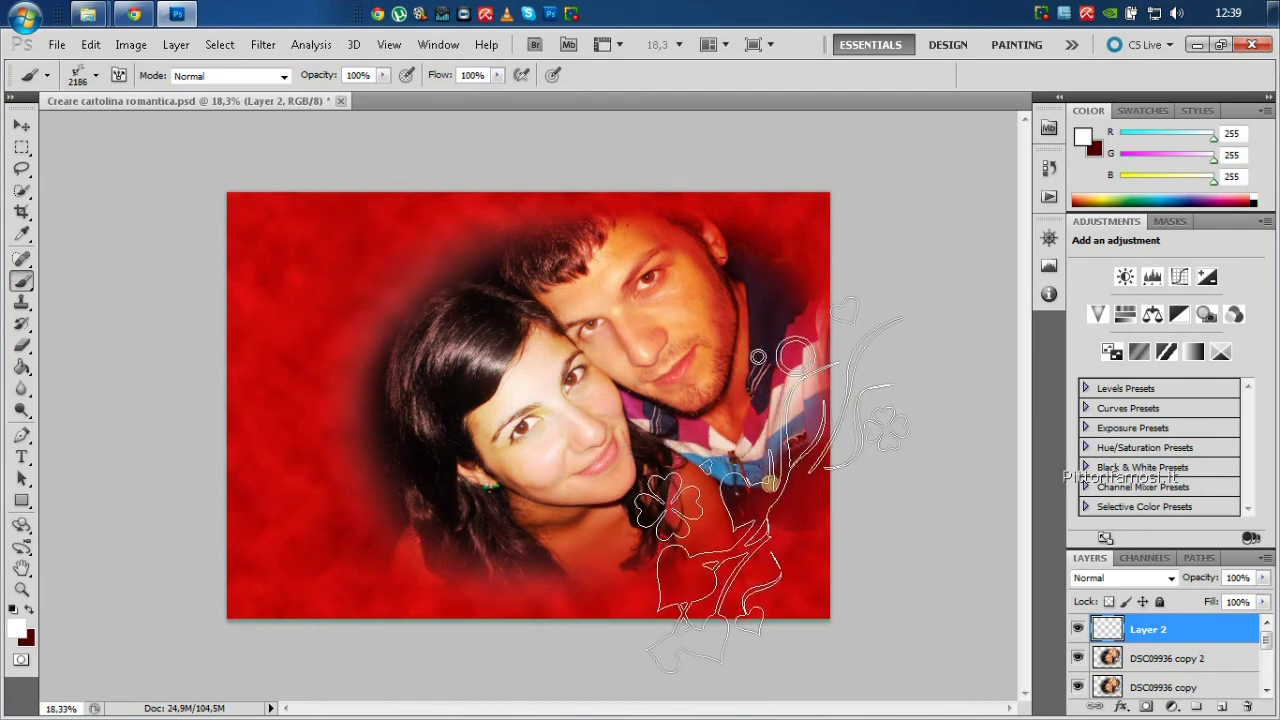
{"action": "left_click", "coordinate": [769, 483]}
{"action": "key", "text": "ctrl+z"}
{"action": "left_click", "coordinate": [868, 514]}
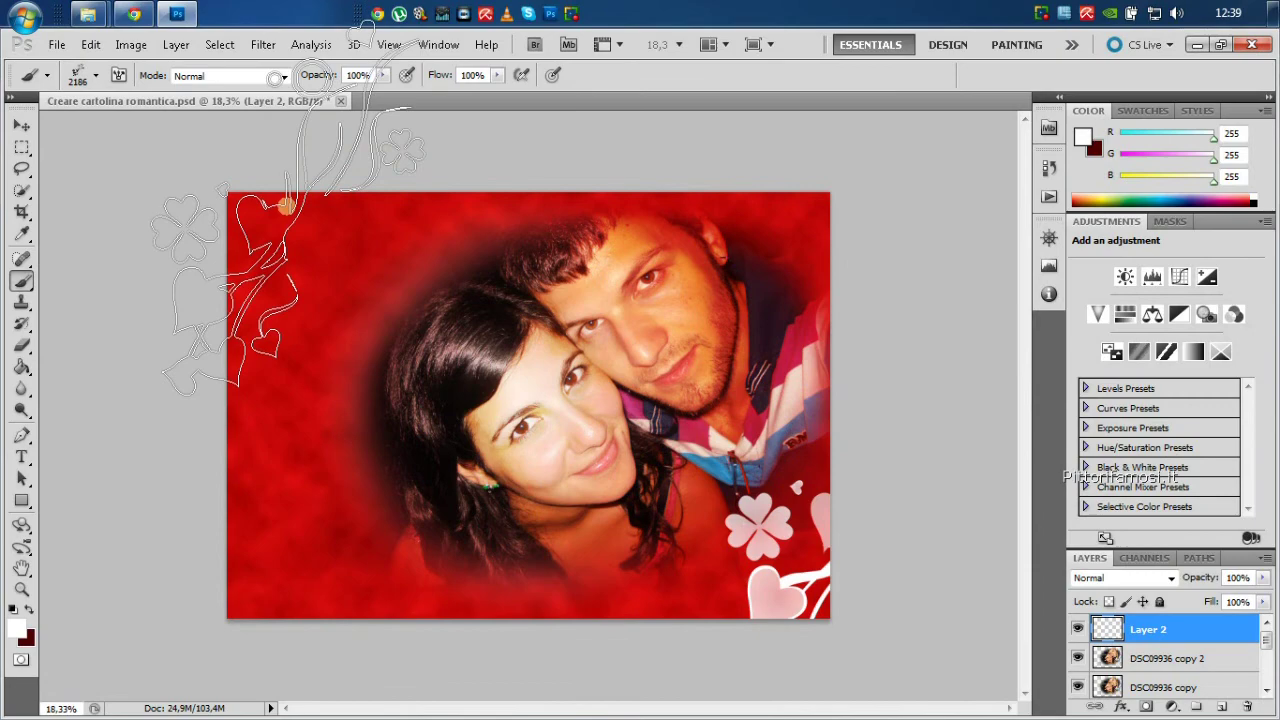
{"action": "left_click", "coordinate": [355, 192]}
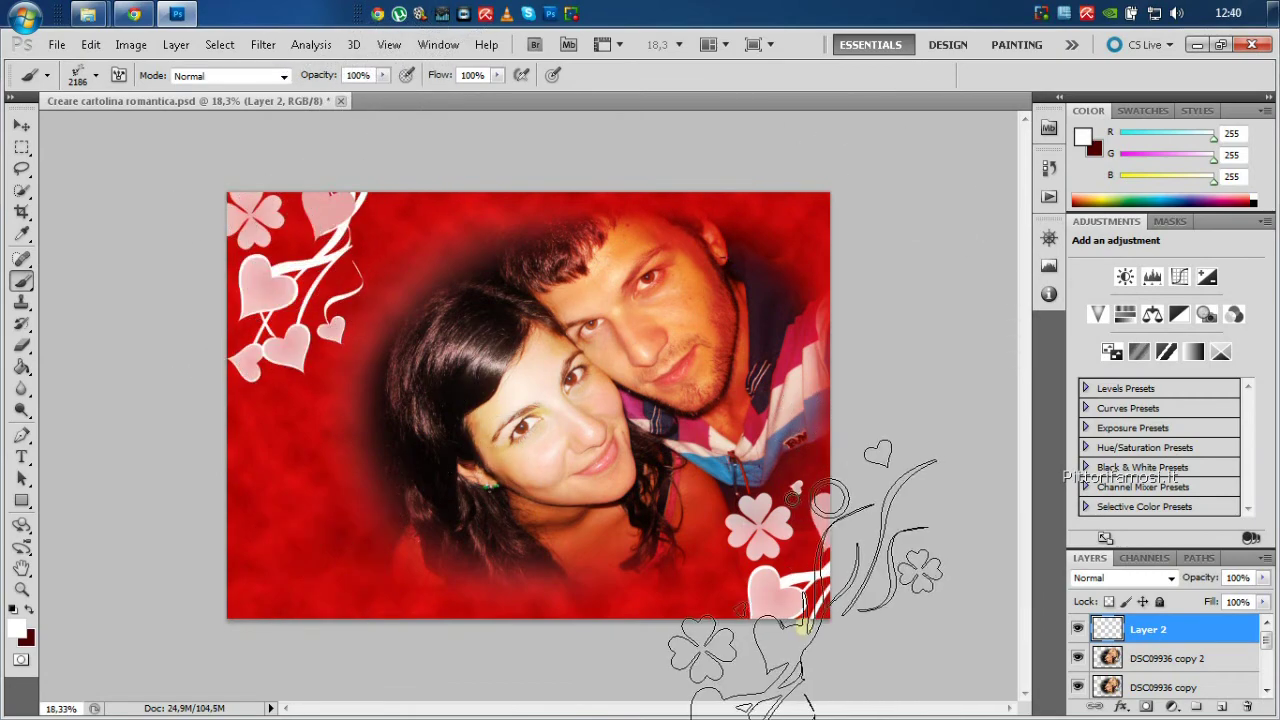
{"action": "left_click", "coordinate": [330, 365]}
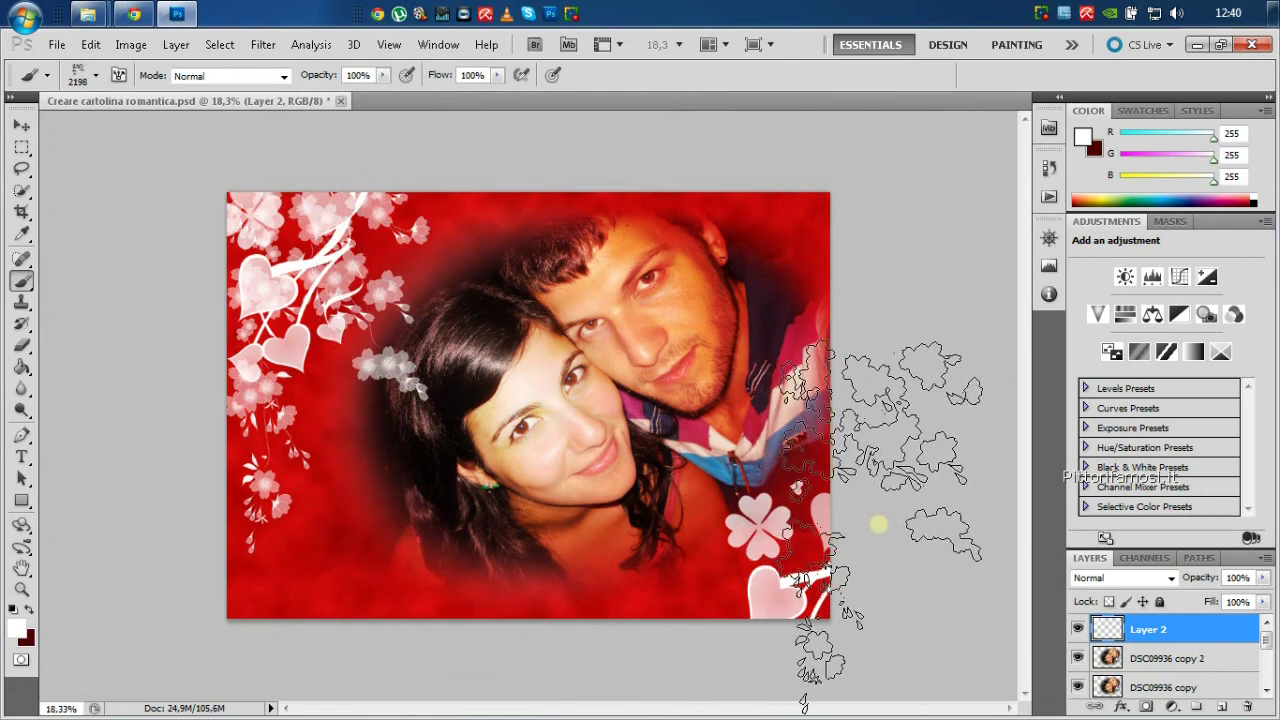
{"action": "left_click", "coordinate": [325, 373]}
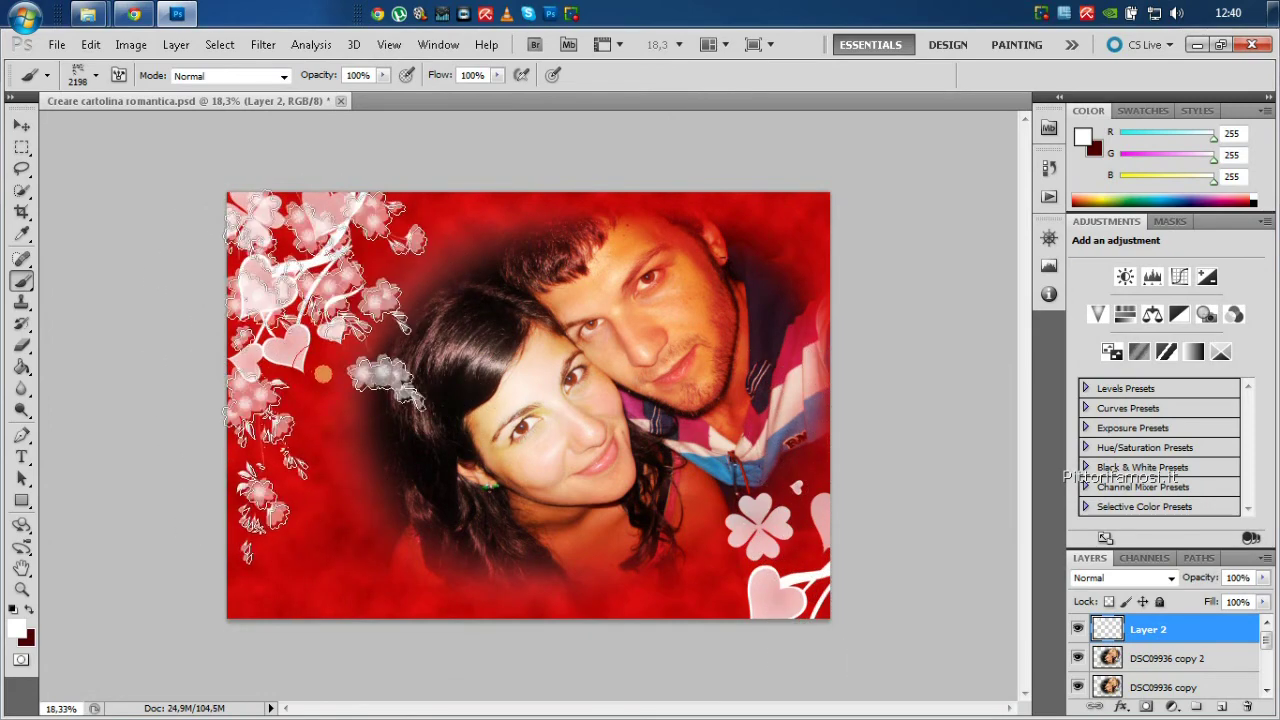
{"action": "left_click", "coordinate": [334, 372]}
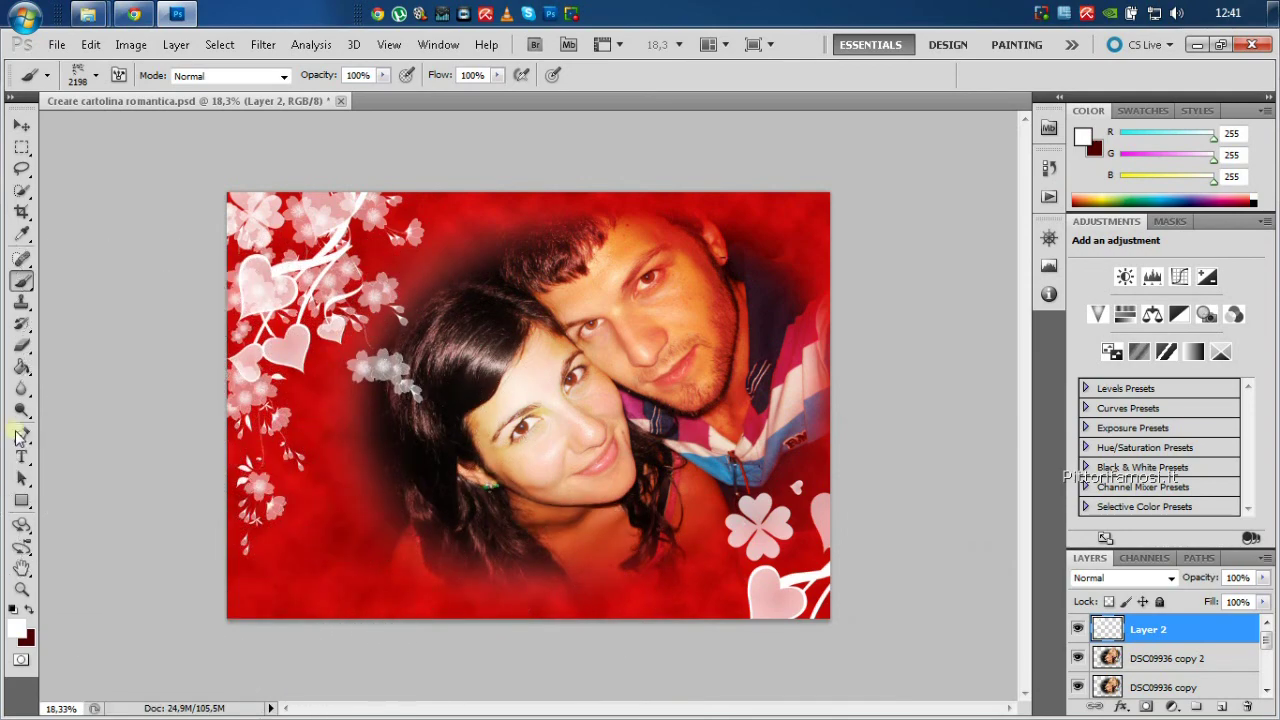
{"action": "left_click", "coordinate": [21, 457]}
{"action": "type", "text": "Ti amo"}
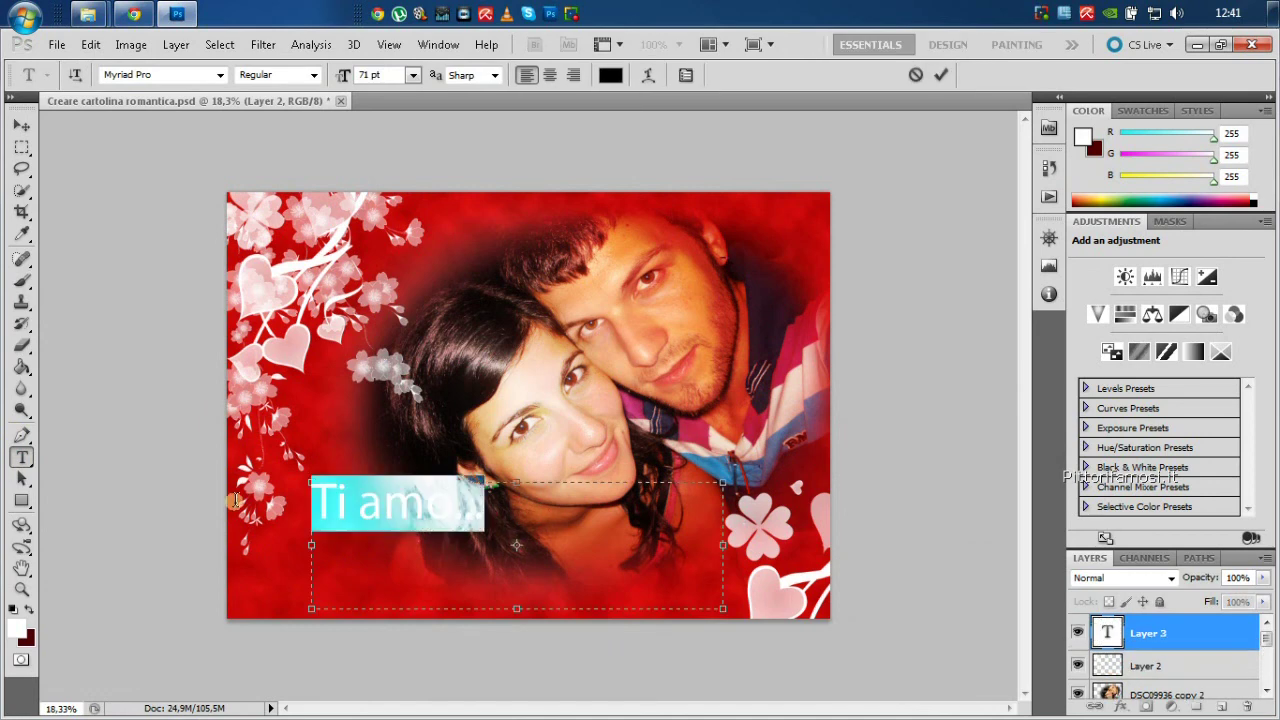
Set the 'Ti amo...' text to the AR DECODE font at 167 pt.
{"action": "left_click", "coordinate": [220, 75]}
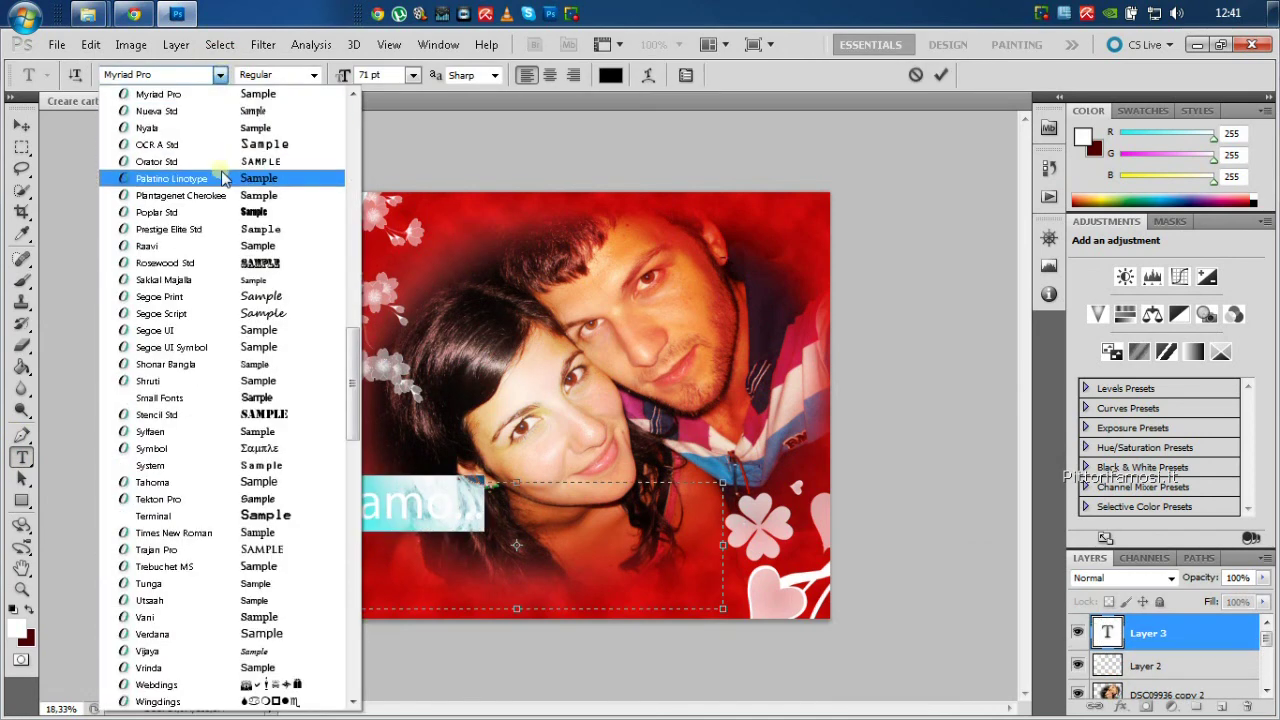
{"action": "left_click_drag", "start_coordinate": [353, 343], "coordinate": [357, 197]}
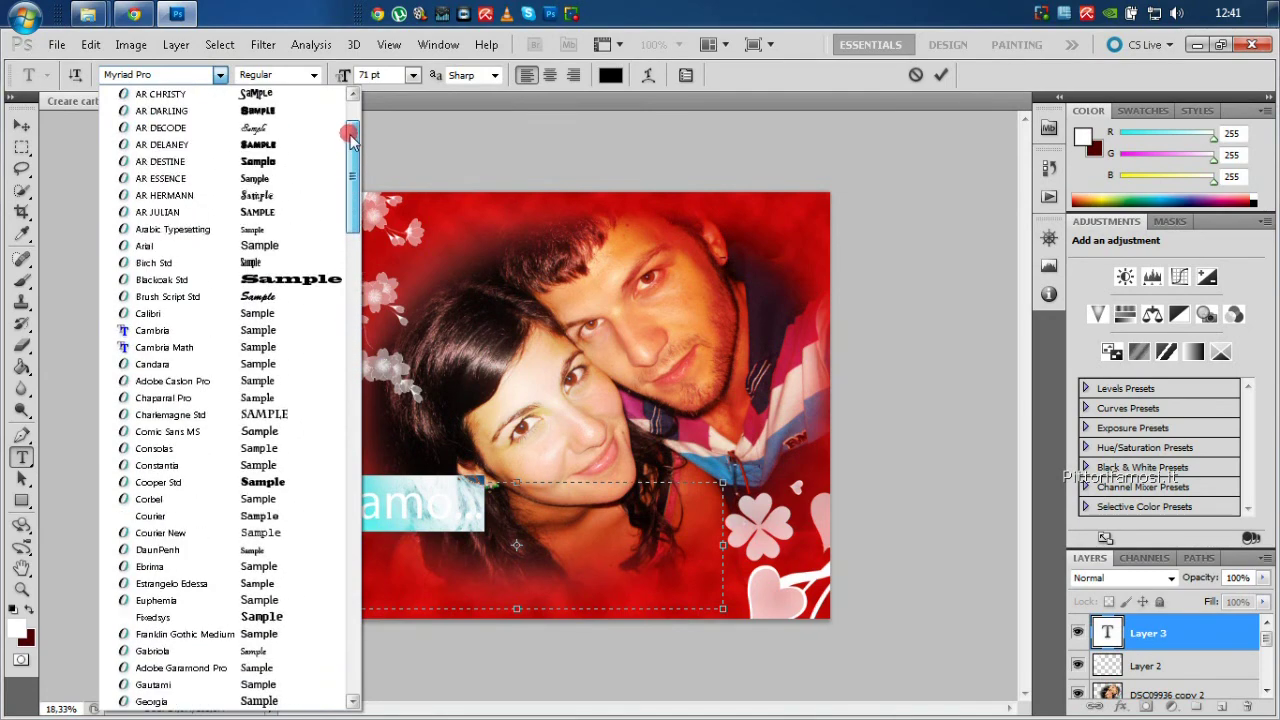
{"action": "left_click_drag", "start_coordinate": [357, 197], "coordinate": [356, 100]}
{"action": "left_click", "coordinate": [190, 209]}
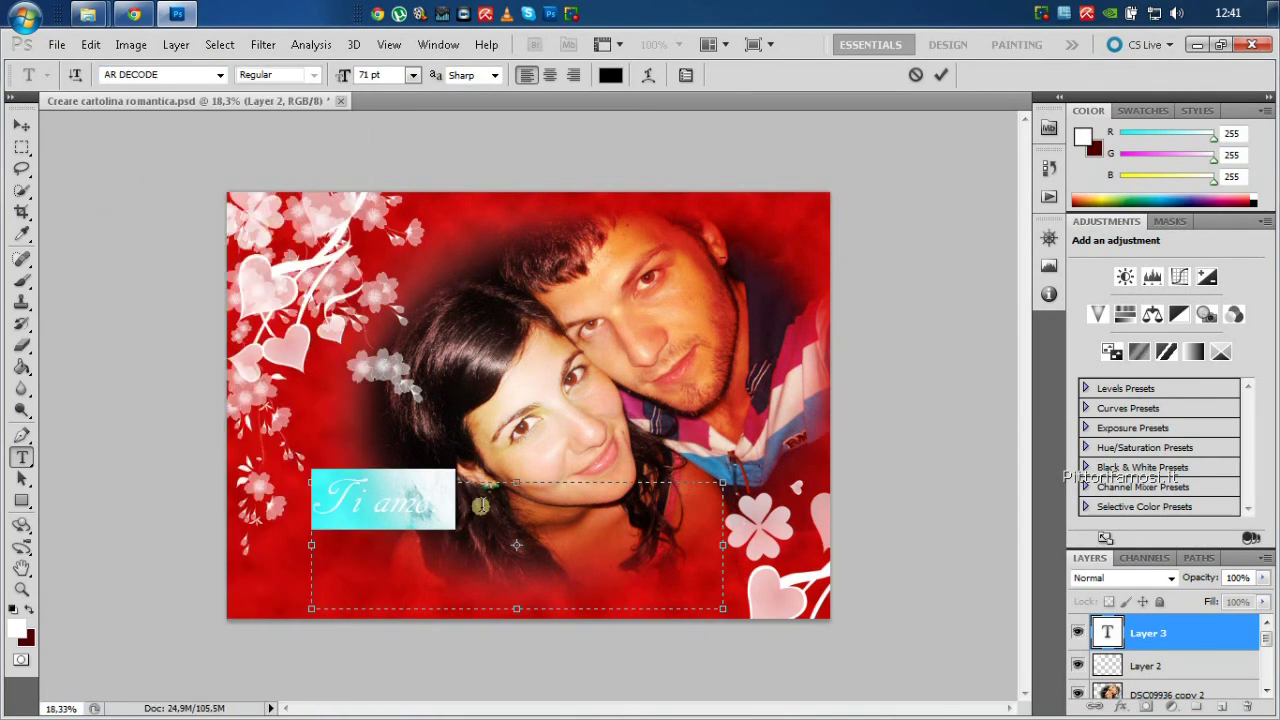
{"action": "left_click_drag", "start_coordinate": [343, 75], "coordinate": [434, 77]}
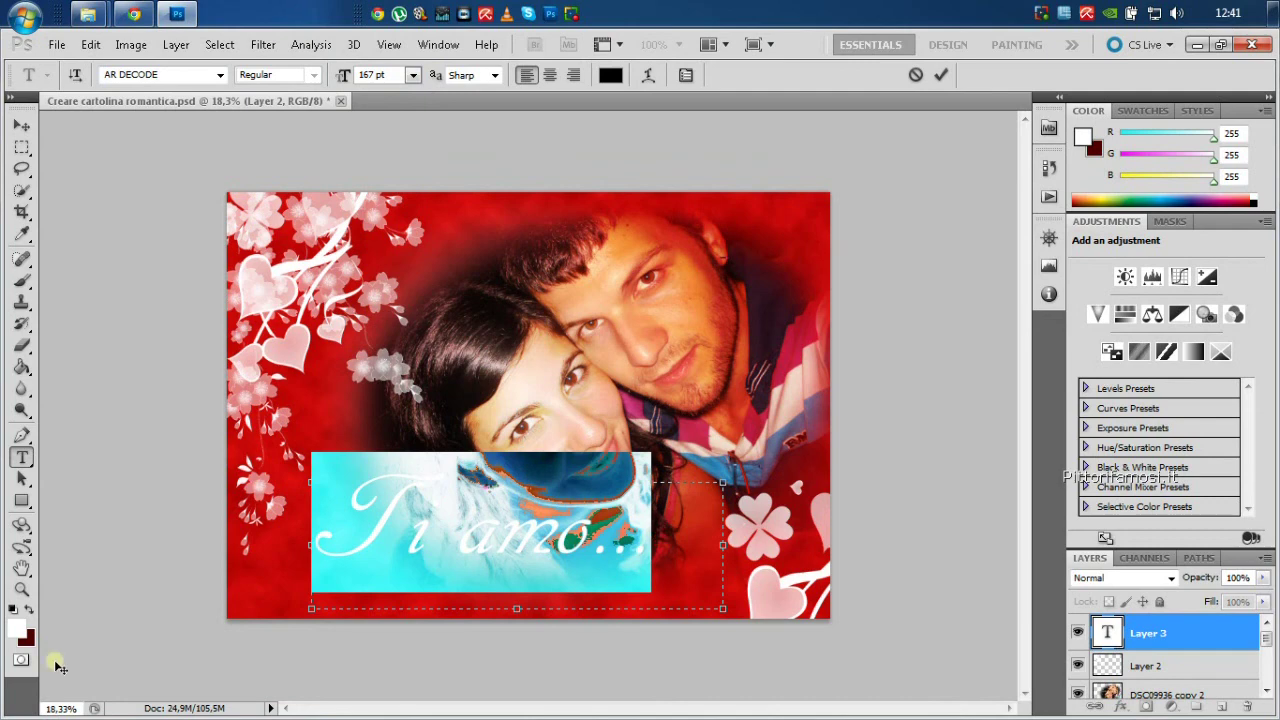
{"action": "left_click", "coordinate": [610, 75]}
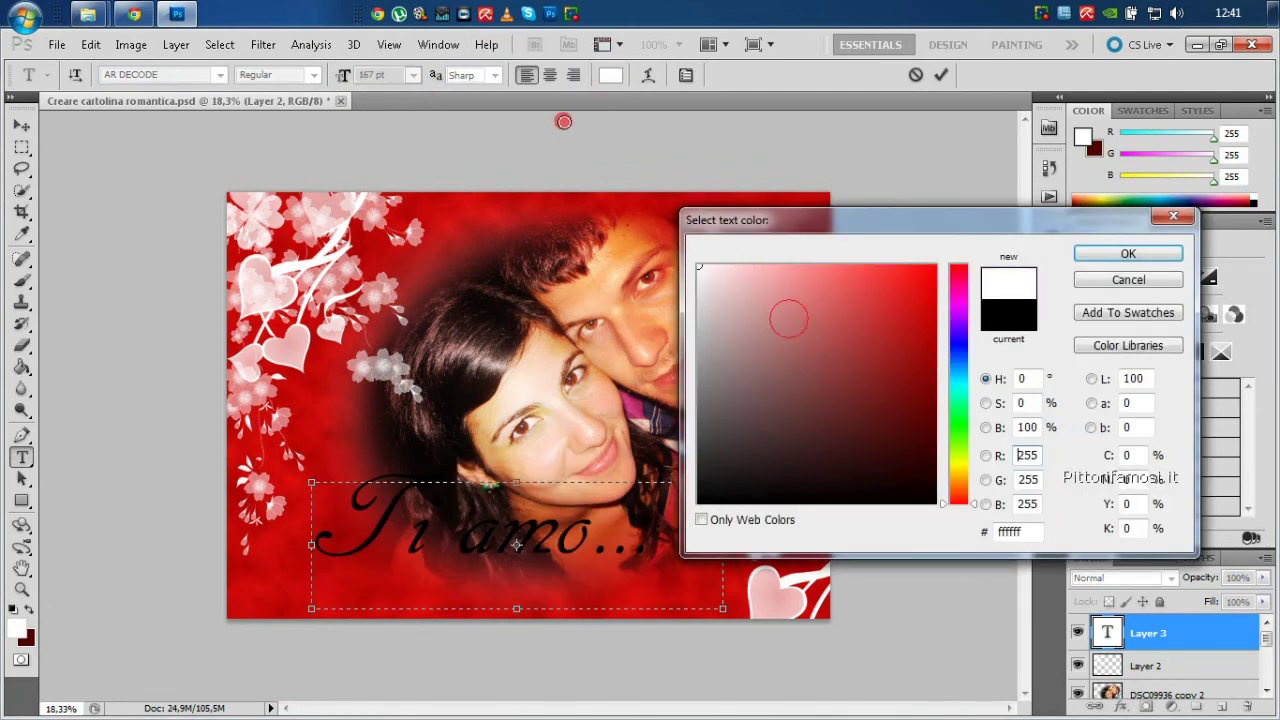
Make the 'Ti amo...' text white, commit it, and move it lower on the card.
{"action": "left_click", "coordinate": [1100, 256]}
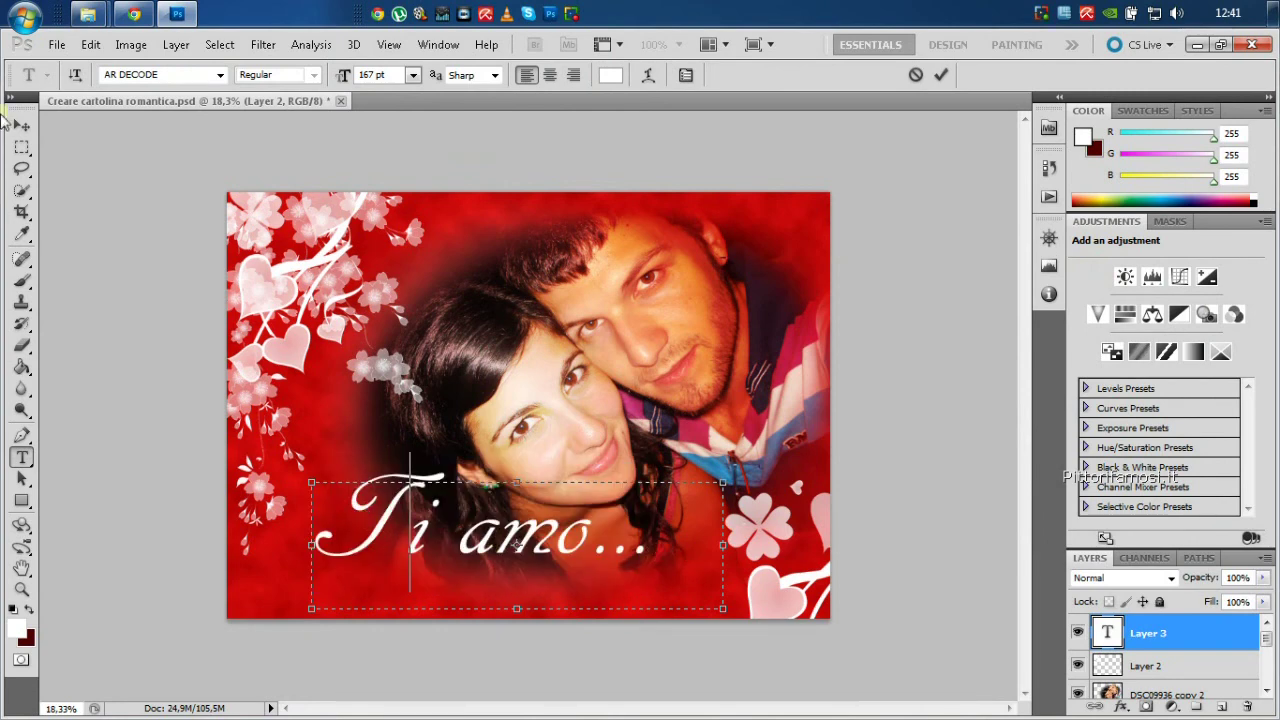
{"action": "left_click", "coordinate": [21, 125]}
{"action": "mouse_move", "coordinate": [395, 505]}
{"action": "left_mouse_down"}
{"action": "mouse_move", "coordinate": [383, 550]}
{"action": "mouse_move", "coordinate": [343, 543]}
{"action": "left_mouse_up"}
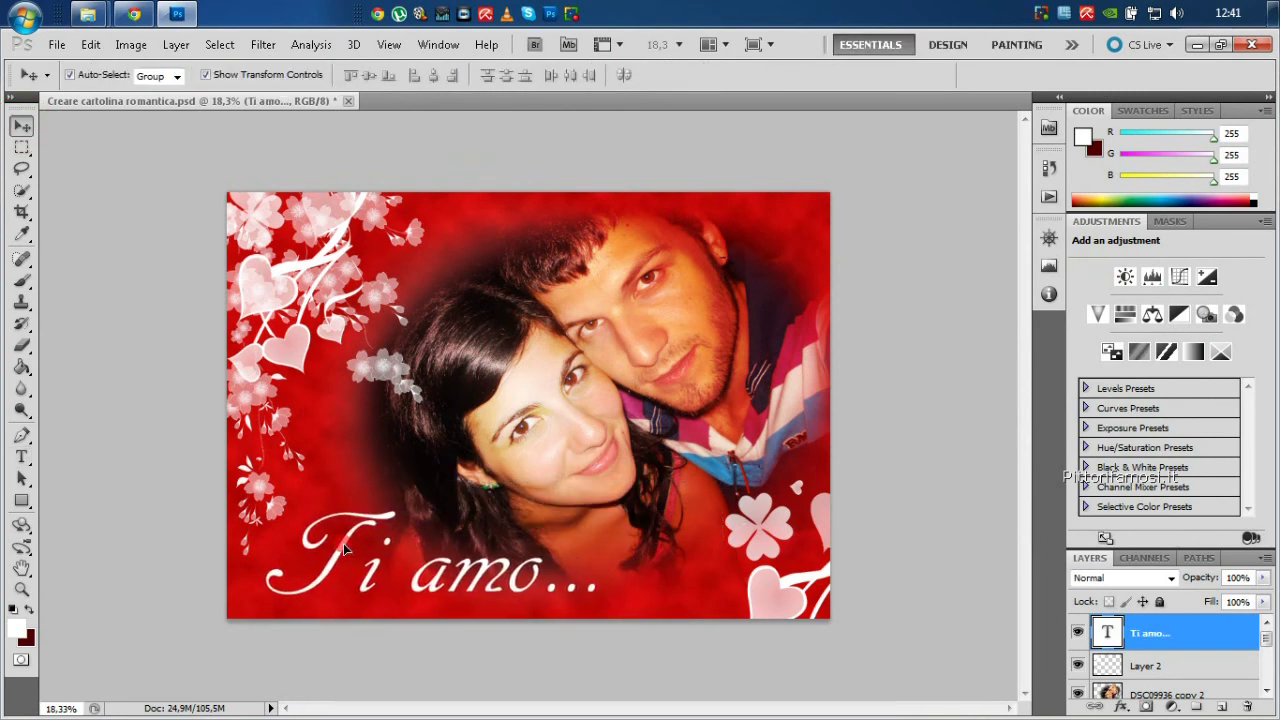
{"action": "left_click", "coordinate": [178, 374]}
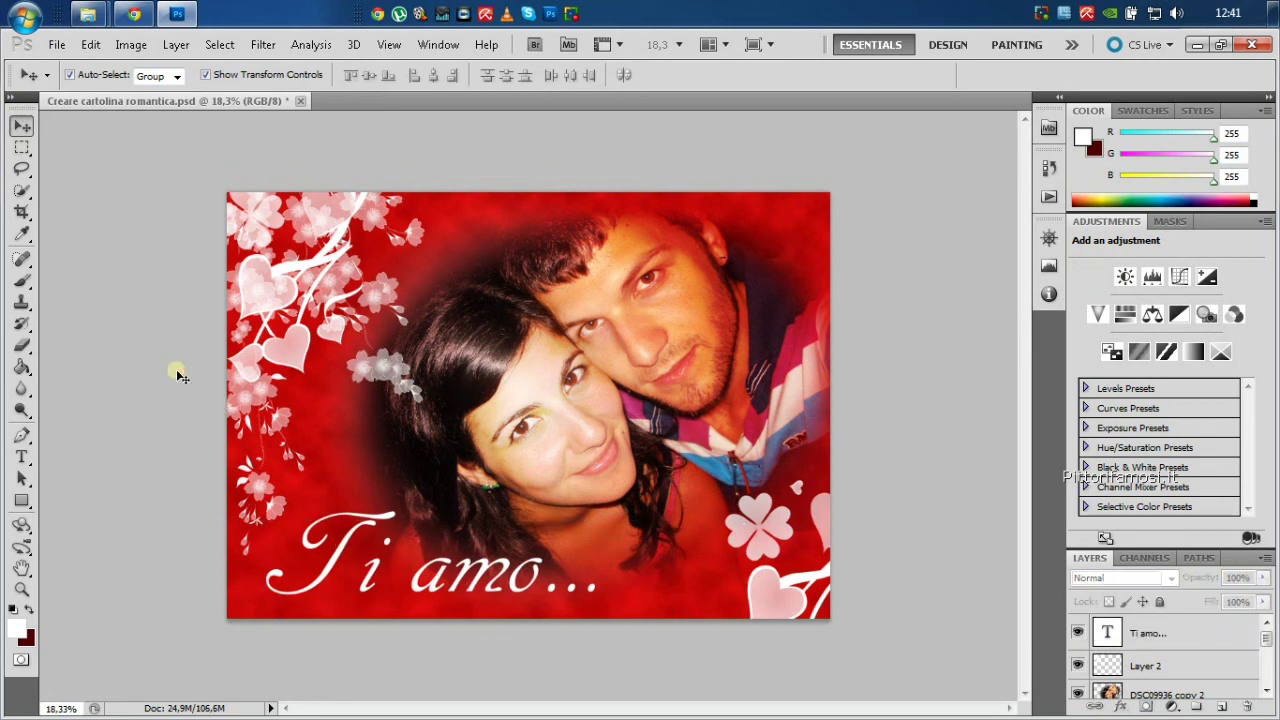